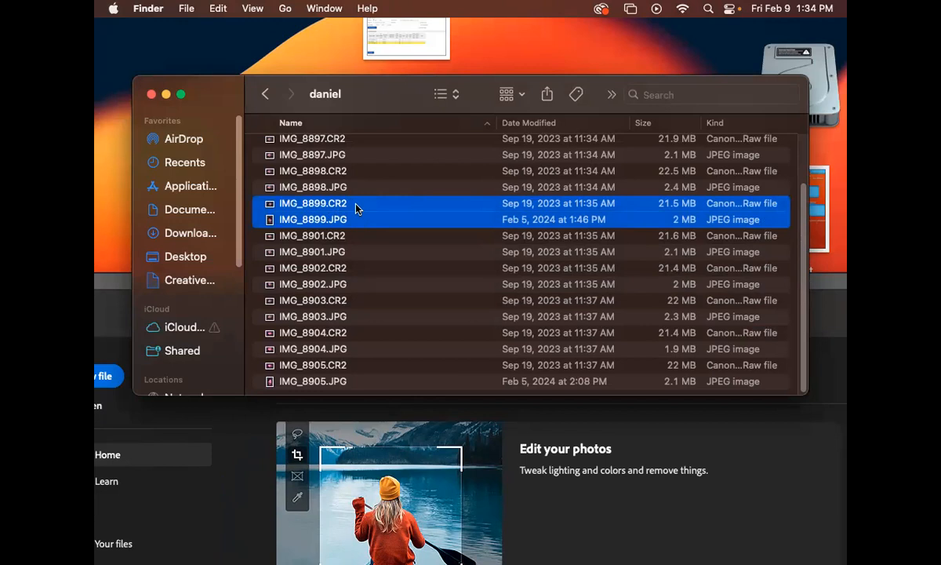
Step: Open the raw photo IMG_8899.CR2 in Camera Raw and reposition its window so the editing controls are fully visible
left_click(368, 235)
left_click(349, 206)
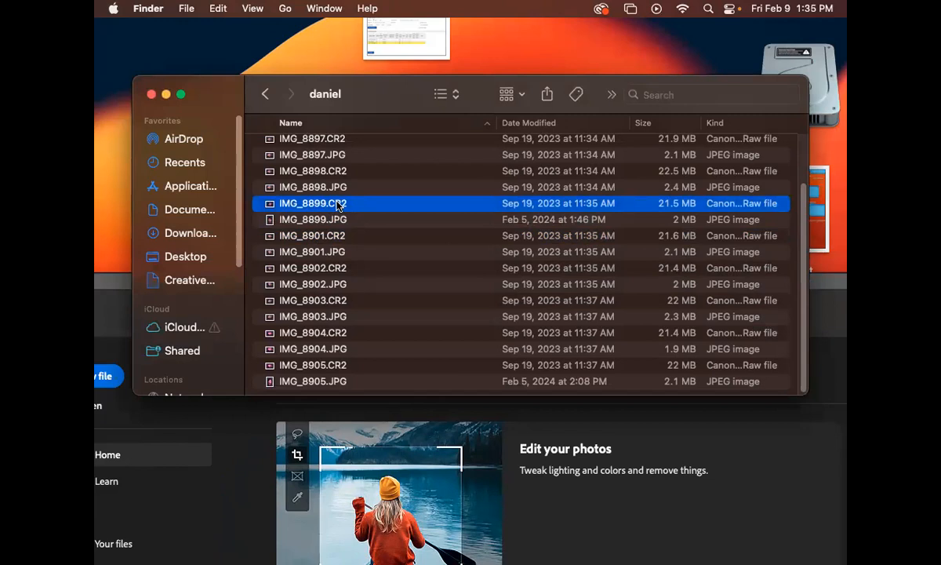
double_click(271, 206)
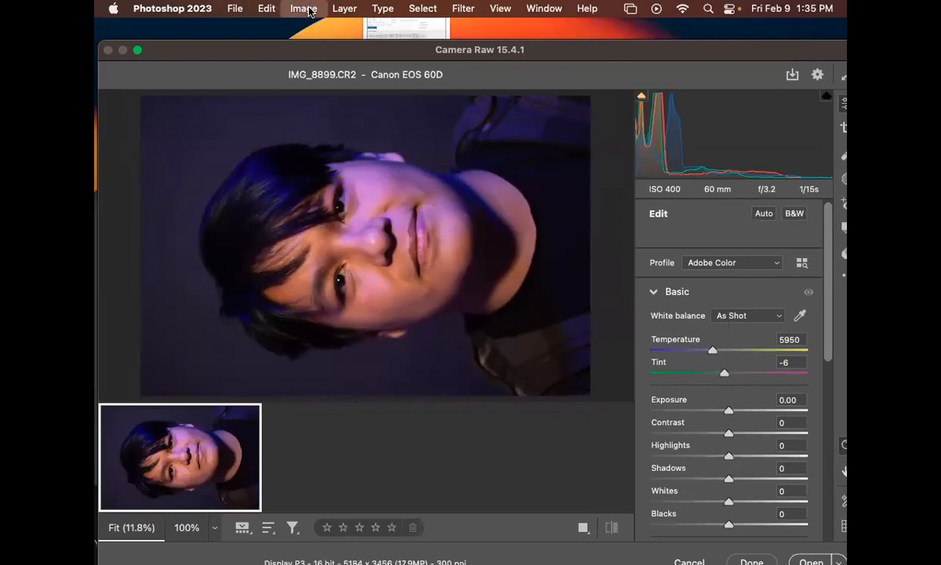
left_click_drag(583, 44, 560, 23)
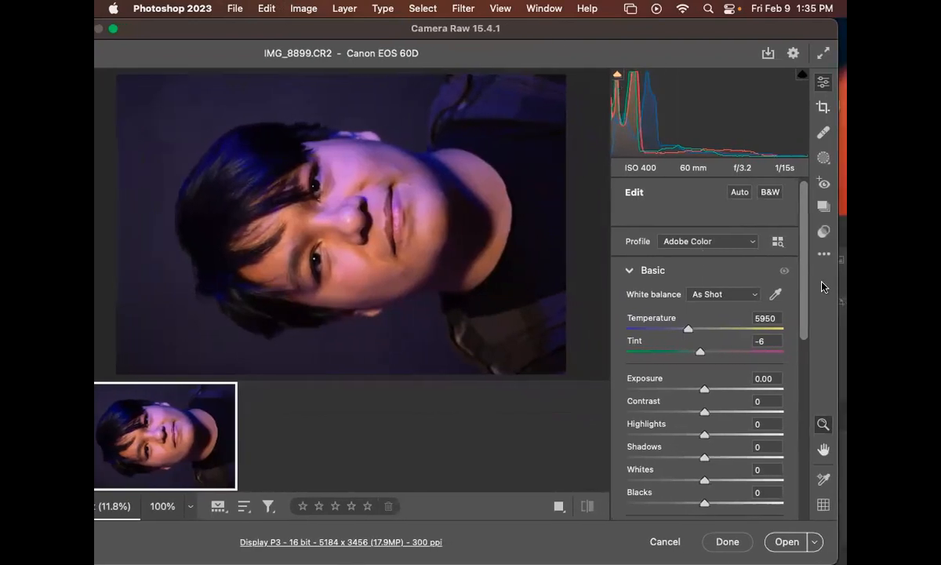
Step: Raise the photo's exposure to +0.20 in the Basic adjustments
left_click_drag(804, 269, 792, 222)
left_click_drag(800, 322, 783, 368)
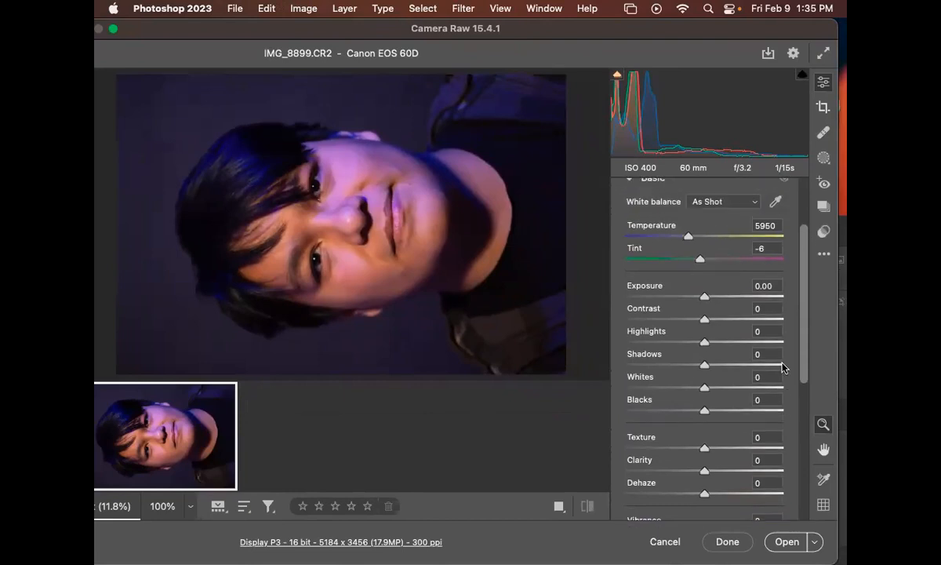
mouse_move(704, 298)
left_mouse_down()
mouse_move(716, 301)
mouse_move(700, 296)
mouse_move(708, 298)
left_mouse_up()
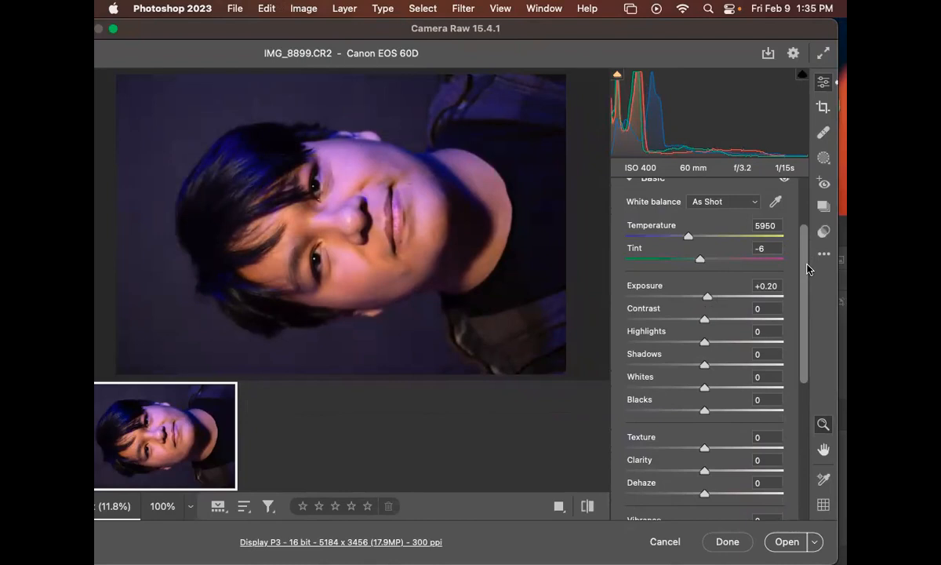
Step: Preview the portrait in black and white and switch it back to color
scroll(807, 269, "up", 4)
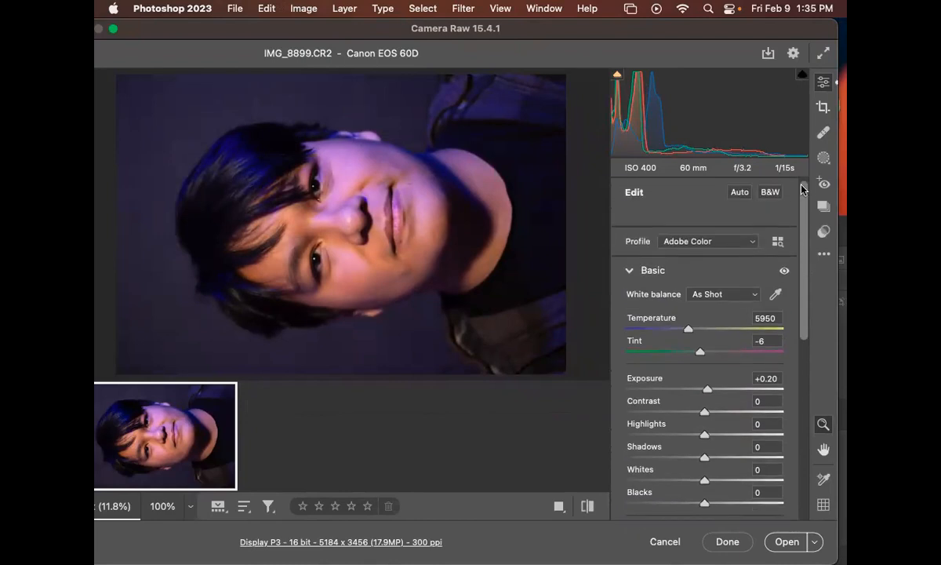
scroll(803, 193, "down", 4)
scroll(792, 194, "up", 4)
left_click(771, 193)
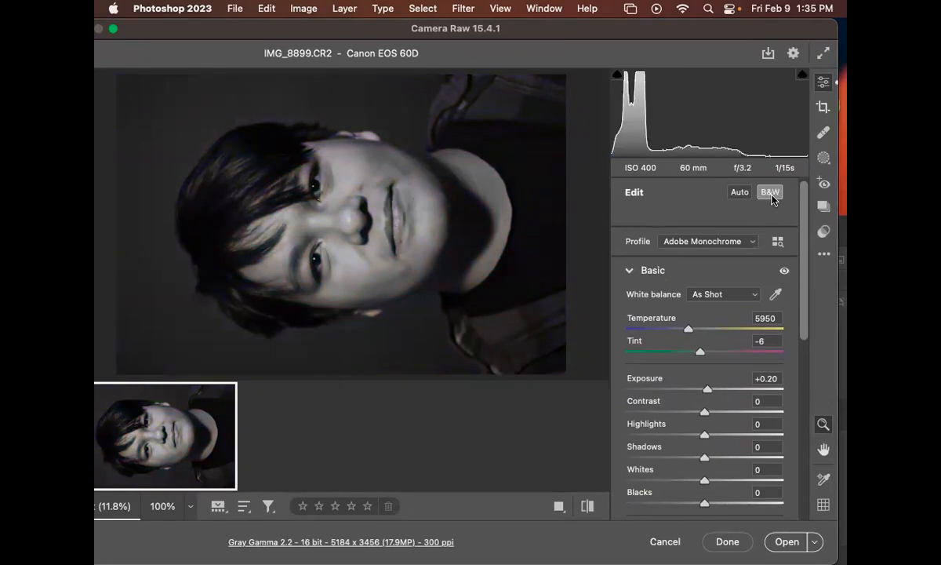
left_click(771, 193)
scroll(804, 217, "down", 4)
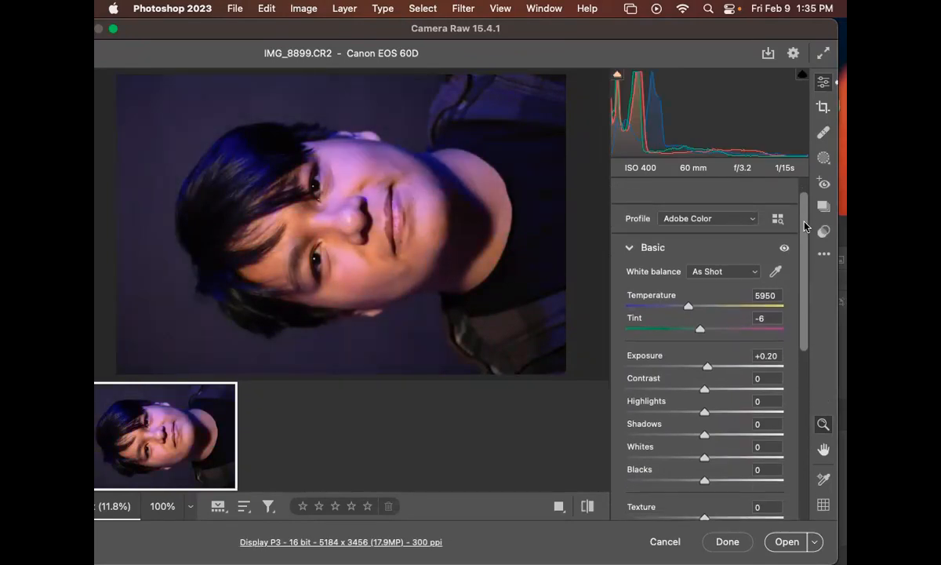
left_click_drag(806, 255, 805, 193)
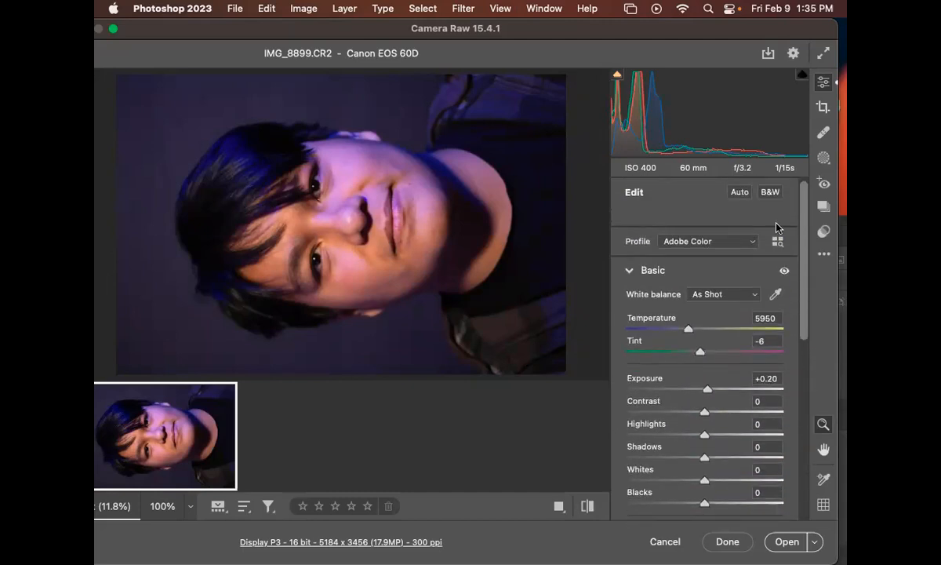
Step: Warm the portrait with a slight increase in white balance temperature and open it as a Photoshop document
scroll(705, 326, "down", 3)
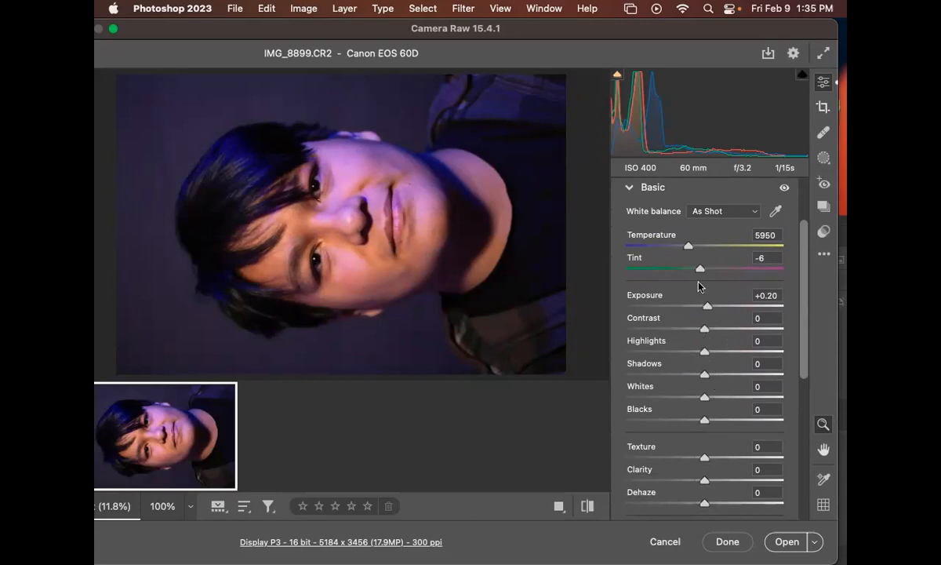
mouse_move(688, 245)
left_mouse_down()
mouse_move(724, 246)
mouse_move(673, 247)
mouse_move(743, 248)
mouse_move(696, 249)
left_mouse_up()
left_click_drag(802, 374, 804, 418)
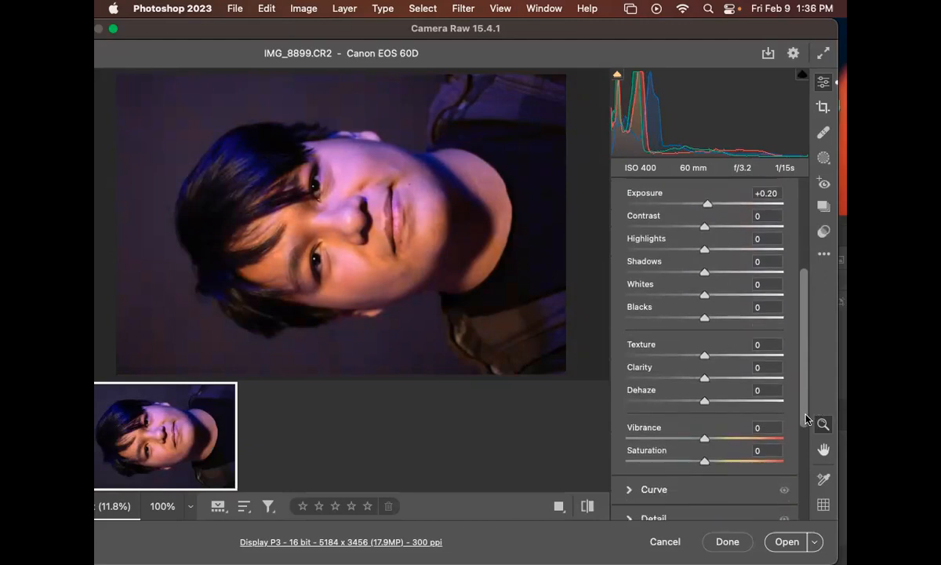
left_click(787, 541)
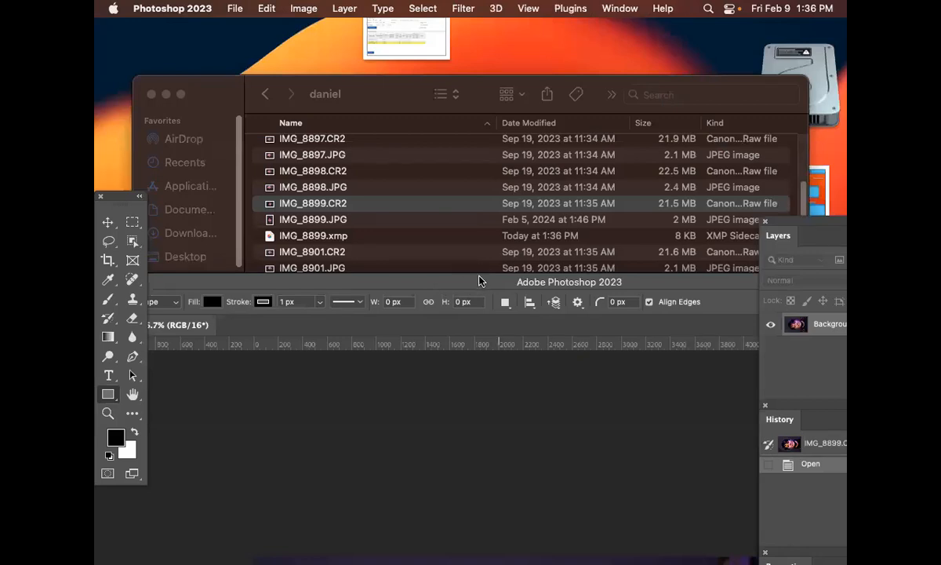
Step: Float the IMG_8899.CR2 document in its own window and close it without saving
left_click_drag(451, 279, 614, 63)
left_click_drag(269, 102, 344, 133)
key("super+w")
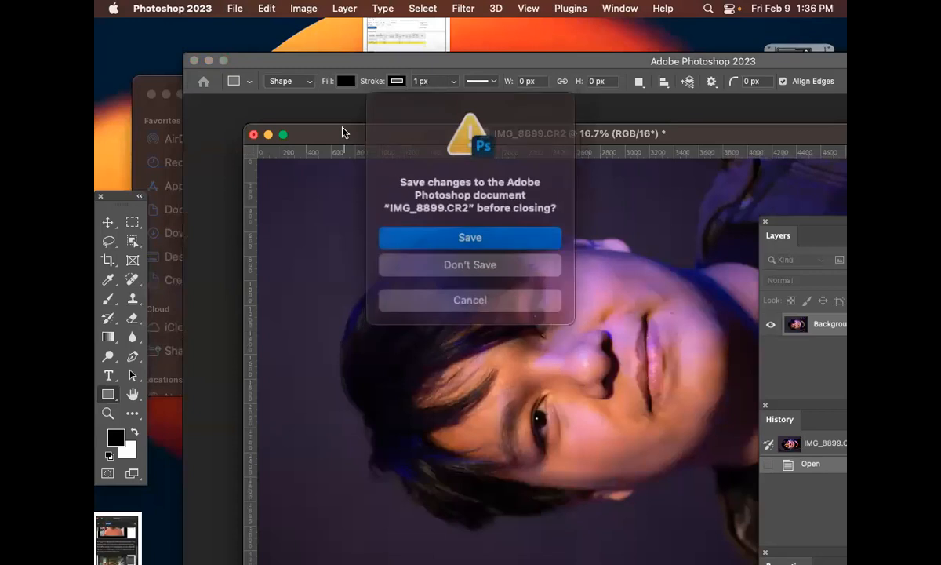
left_click(475, 264)
left_click_drag(411, 60, 394, 37)
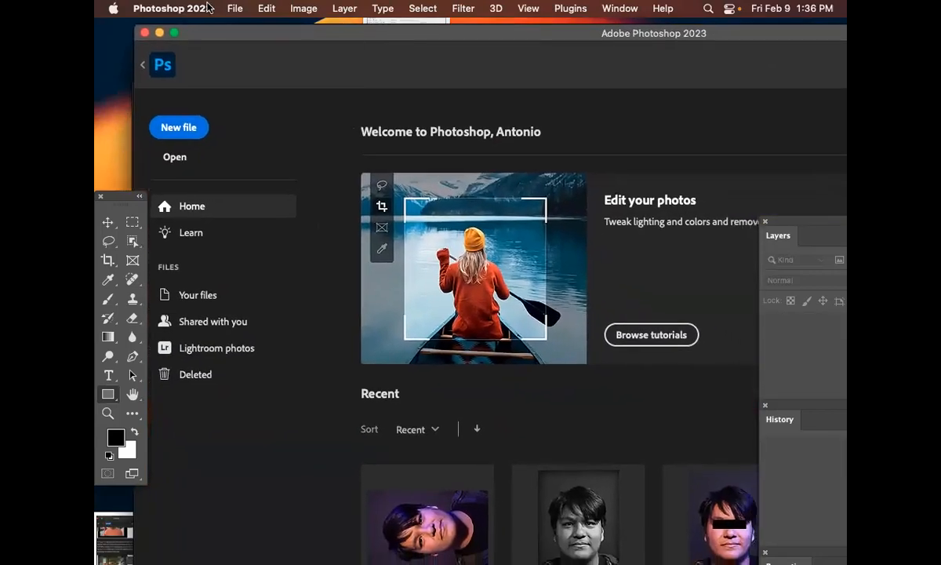
Step: Try to open IMG_8899.JPG from the recent files
left_click(232, 8)
mouse_move(261, 83)
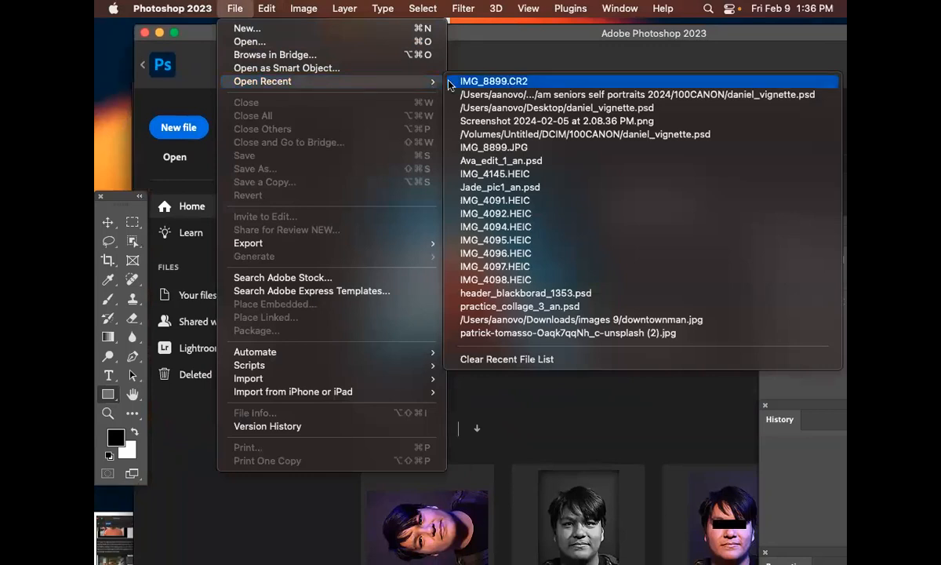
left_click(501, 148)
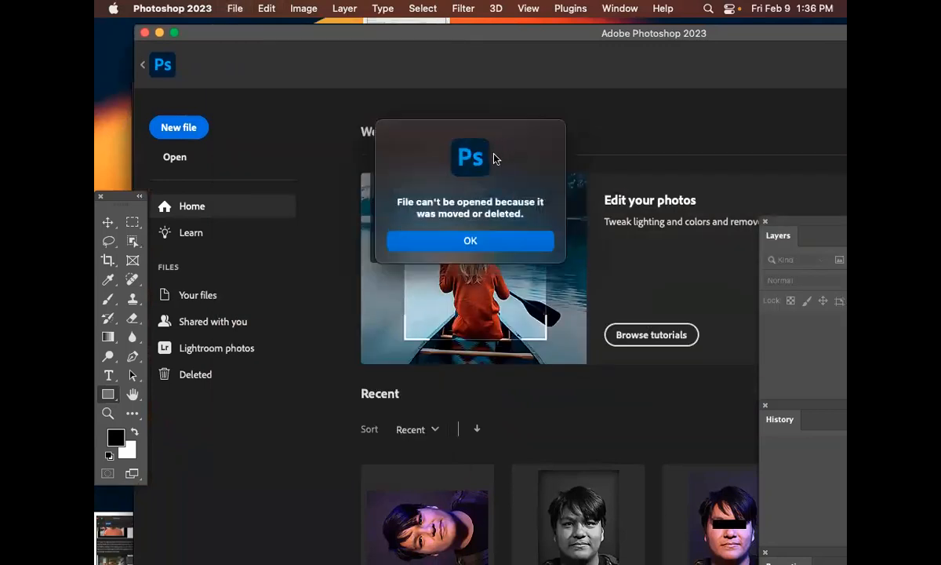
left_click(488, 245)
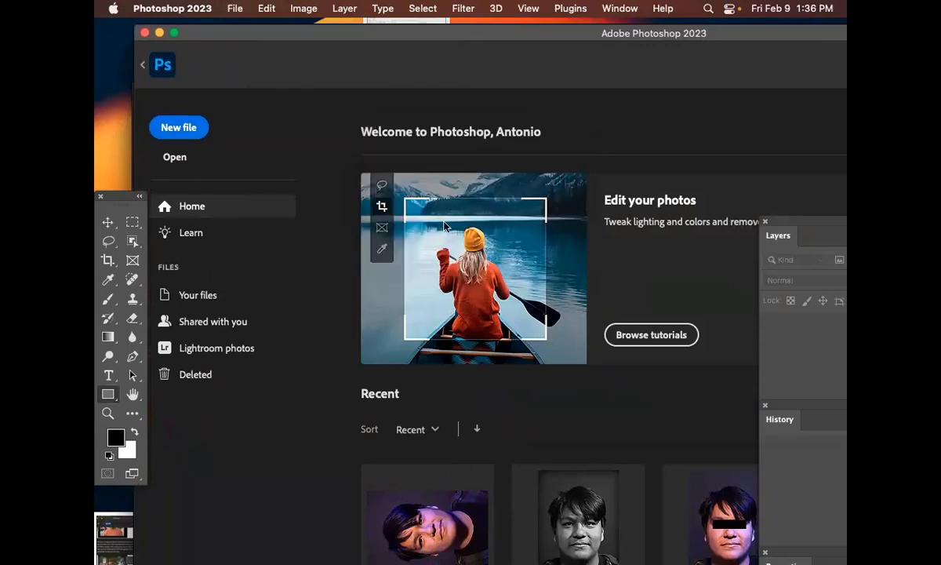
Step: Search this Mac for the subject's photo folder by name and open IMG_8899.JPG from it
left_click(233, 8)
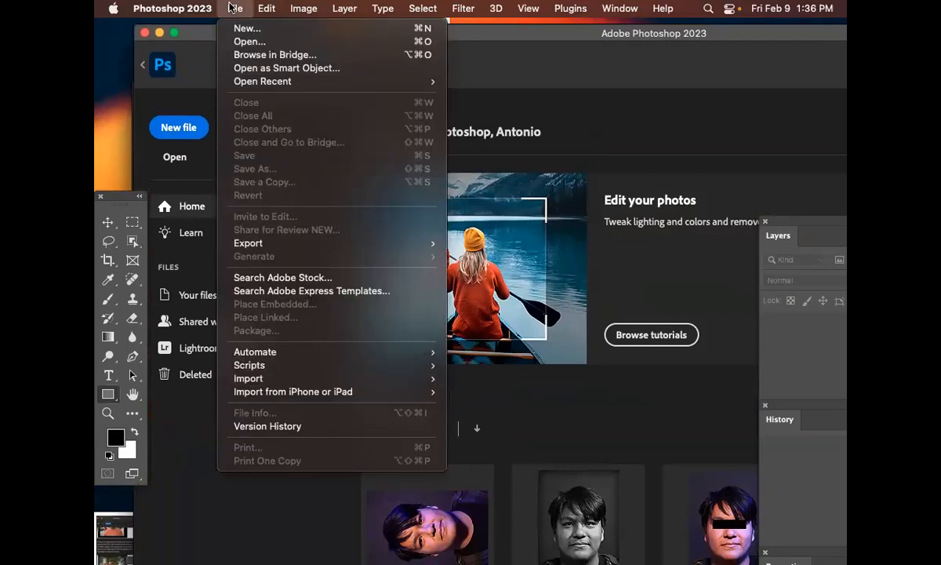
left_click(248, 41)
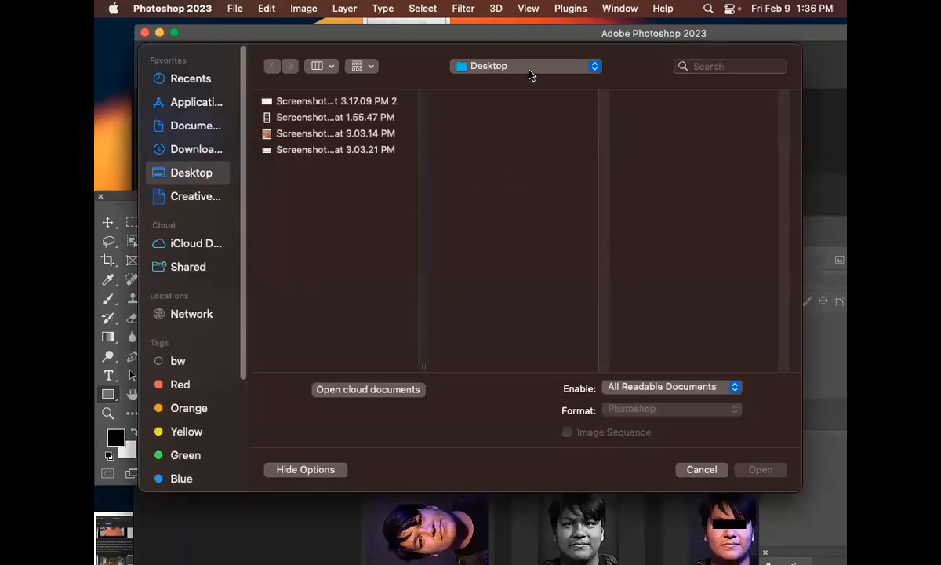
left_click(529, 69)
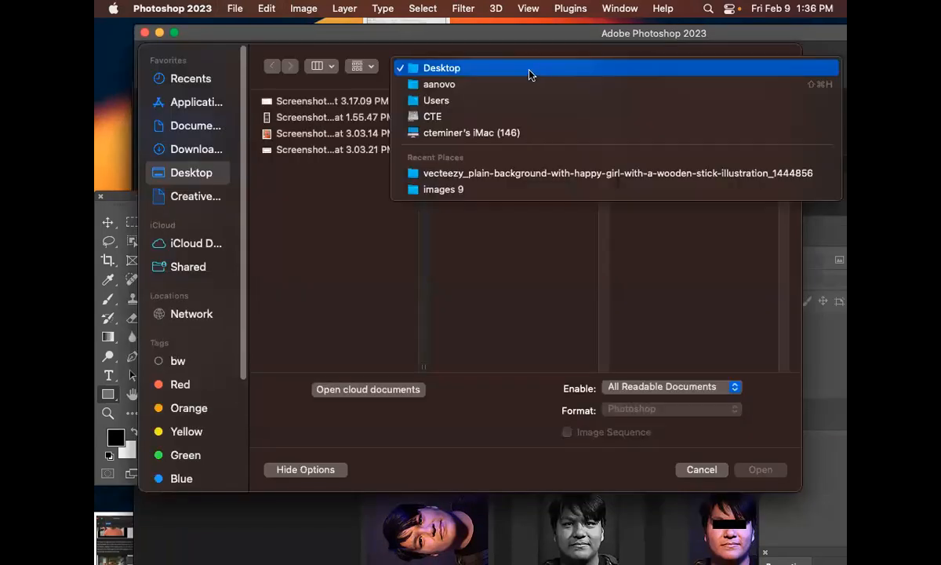
left_click(516, 236)
left_click(714, 67)
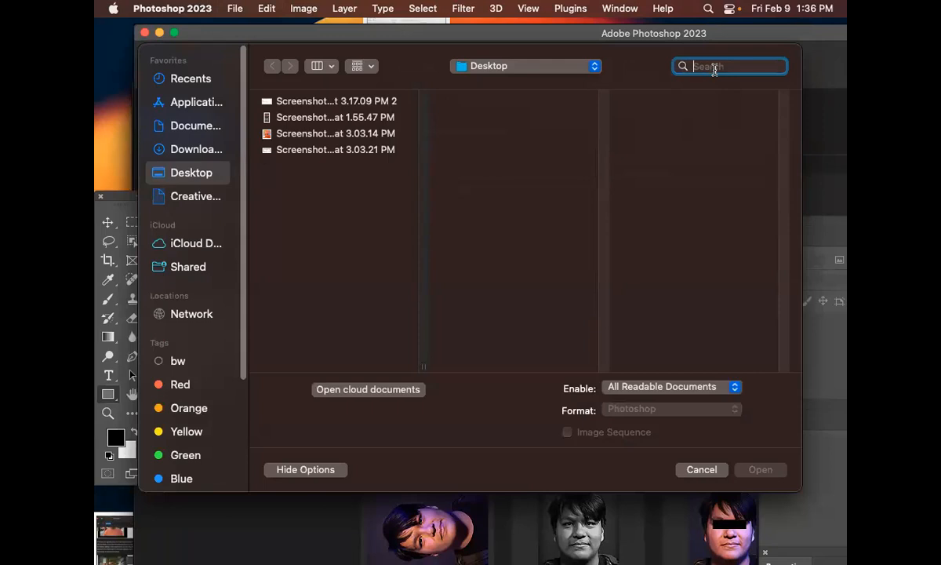
type("daniel")
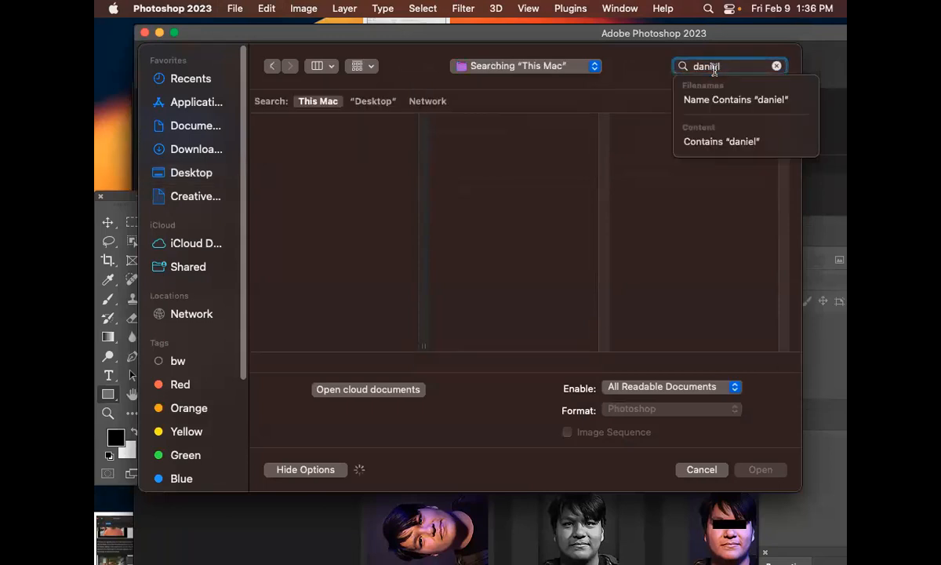
left_click(330, 148)
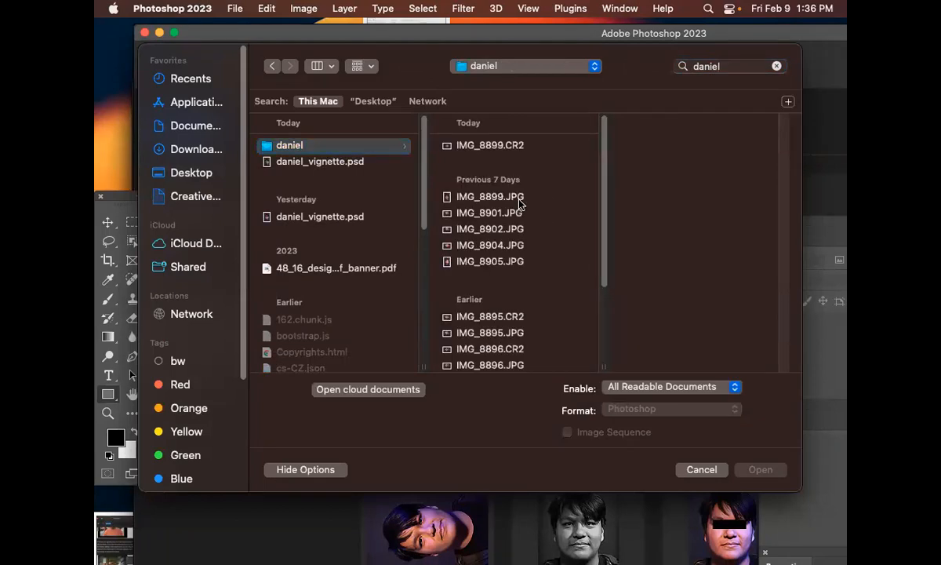
left_click(519, 200)
left_click(758, 468)
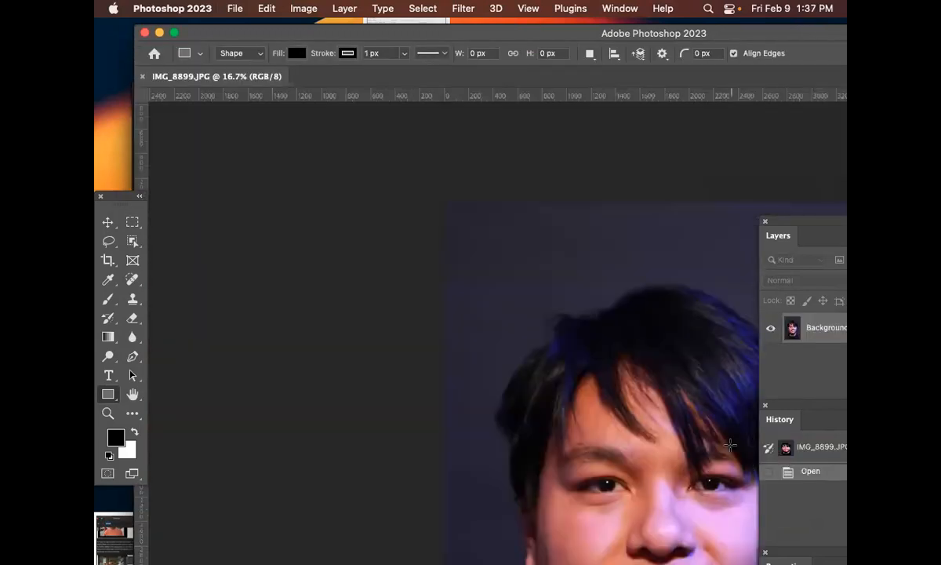
Step: Float IMG_8899.JPG in its own window and bring the Layers panel and a smaller History panel fully into view
left_click_drag(245, 74, 438, 91)
left_click_drag(776, 234, 578, 88)
left_click_drag(791, 550, 433, 143)
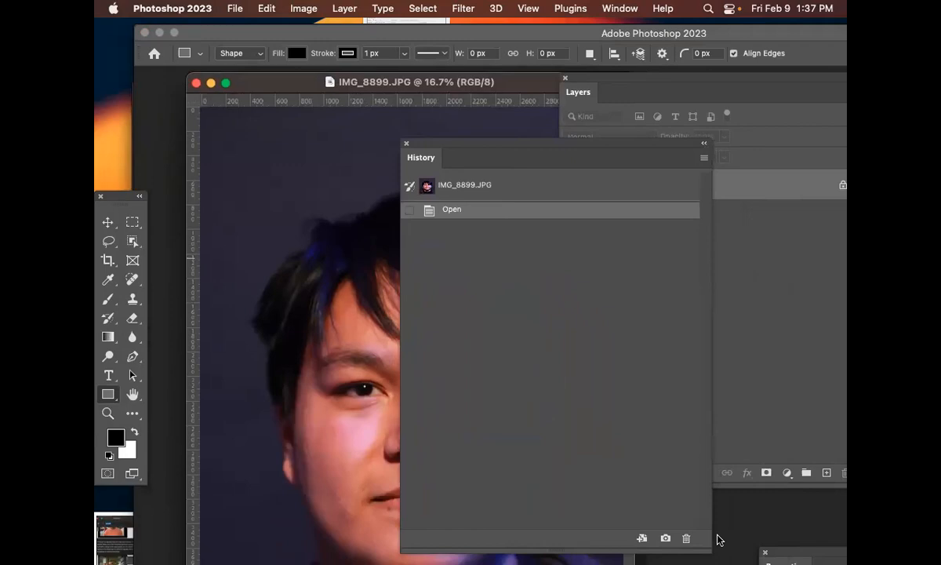
left_click_drag(704, 540, 580, 389)
left_click_drag(511, 151, 661, 218)
Step: Bring the Properties panel into view, resize it and place it below the History panel
left_click_drag(782, 555, 525, 153)
left_click_drag(762, 520, 794, 411)
left_click_drag(554, 134, 622, 294)
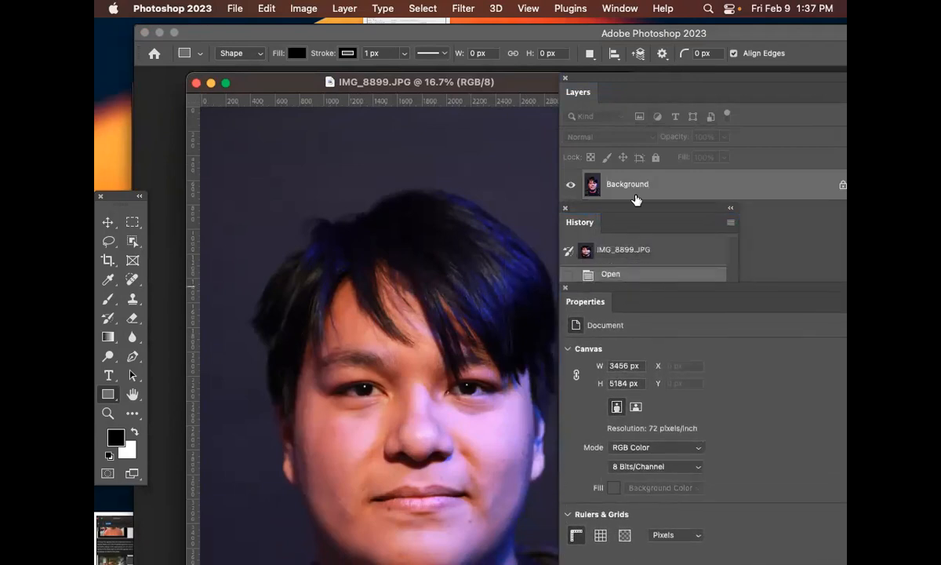
Step: Group the History panel with the Layers panel as tabs and arrange the group beside the separate Properties panel
left_click(634, 173)
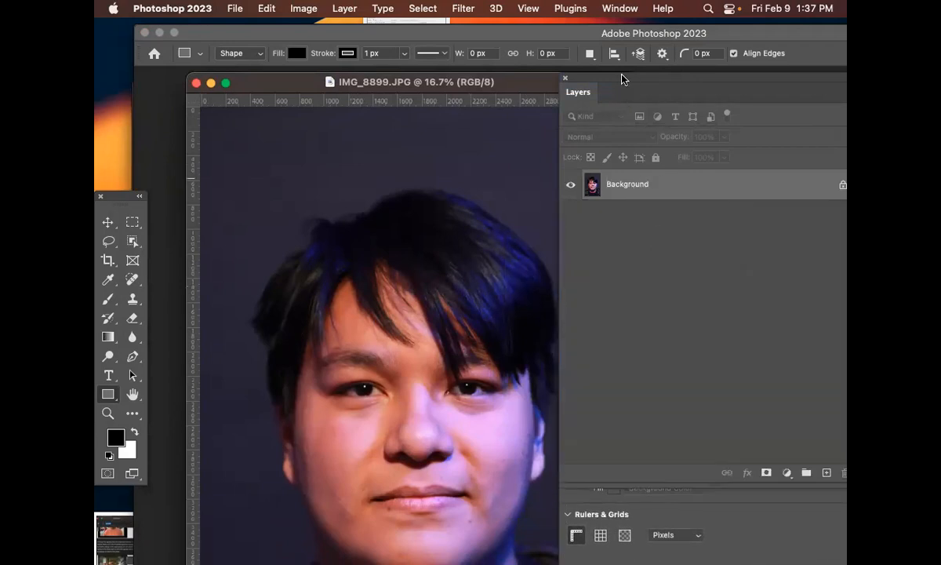
left_click_drag(622, 79, 676, 80)
left_click_drag(591, 219, 690, 104)
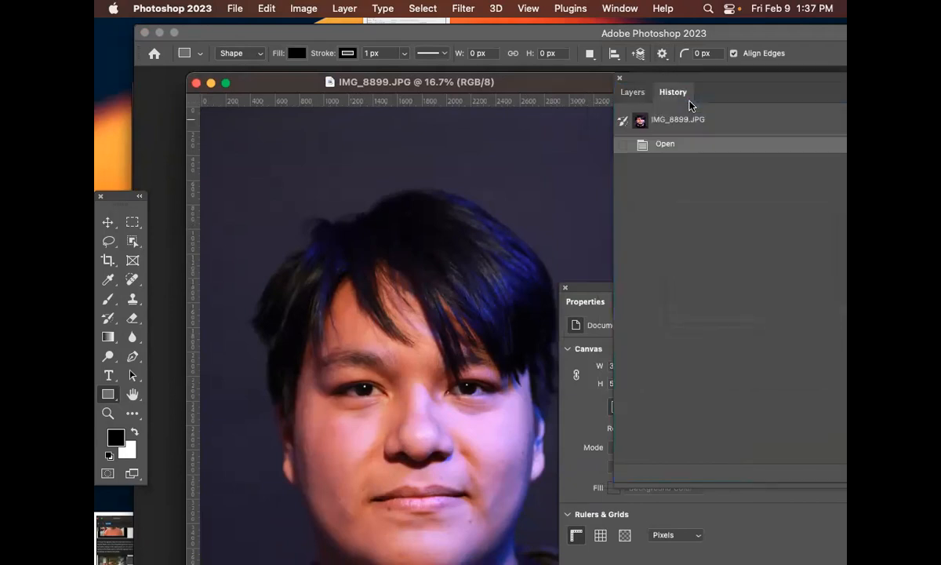
left_click_drag(593, 307, 697, 143)
left_click(637, 96)
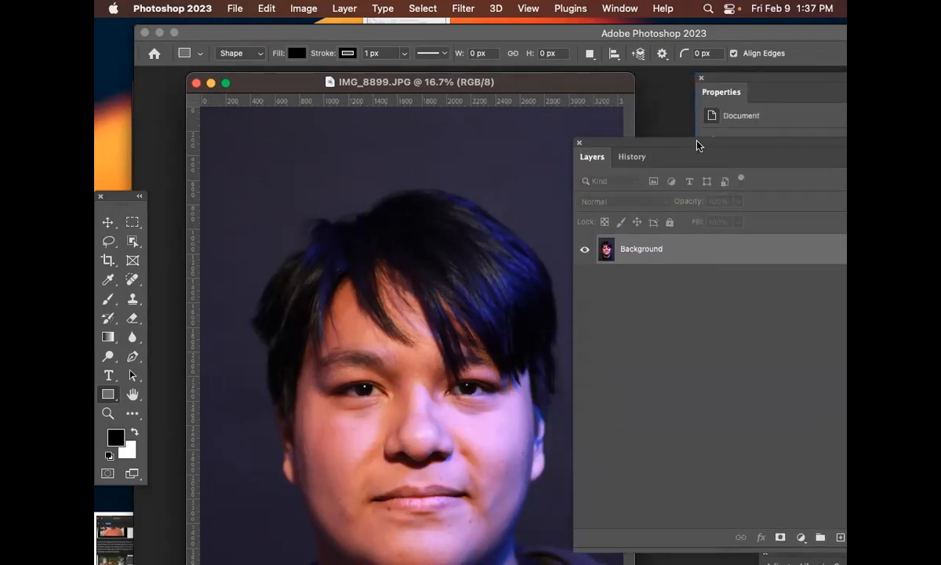
left_click(631, 157)
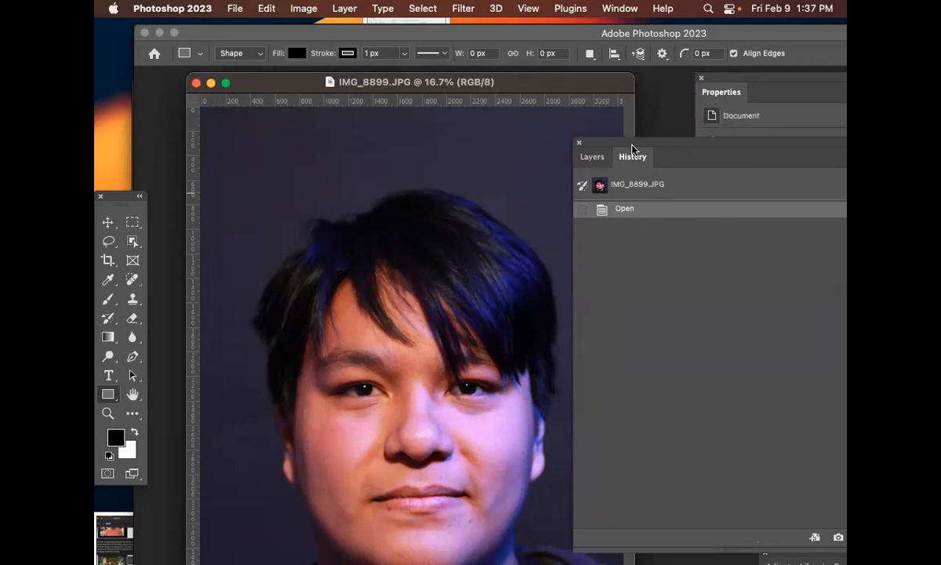
left_click_drag(632, 148, 649, 129)
Step: Zoom the photo out to 8.33% and arrange its enlarged window alongside the toolbar
left_click_drag(510, 84, 481, 80)
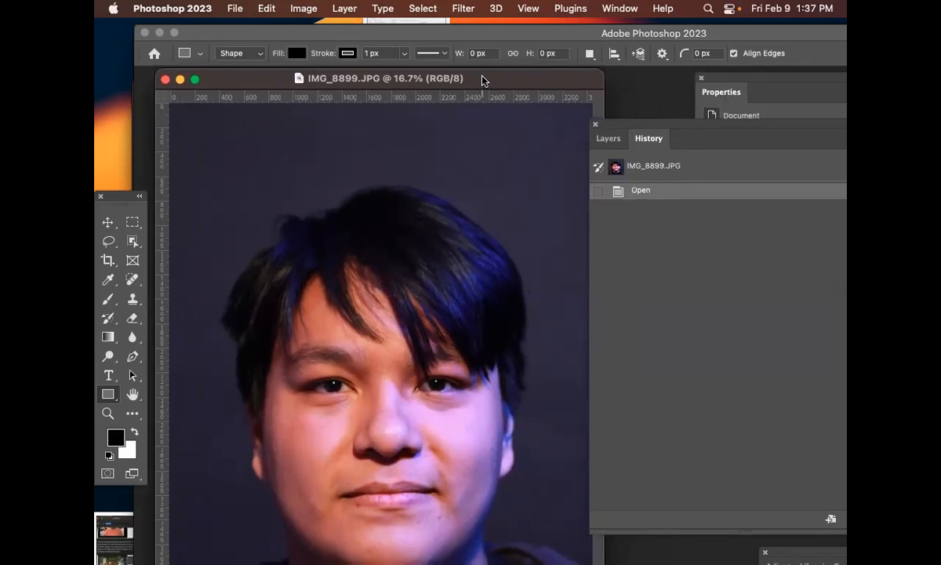
key("super+minus")
key("super+minus")
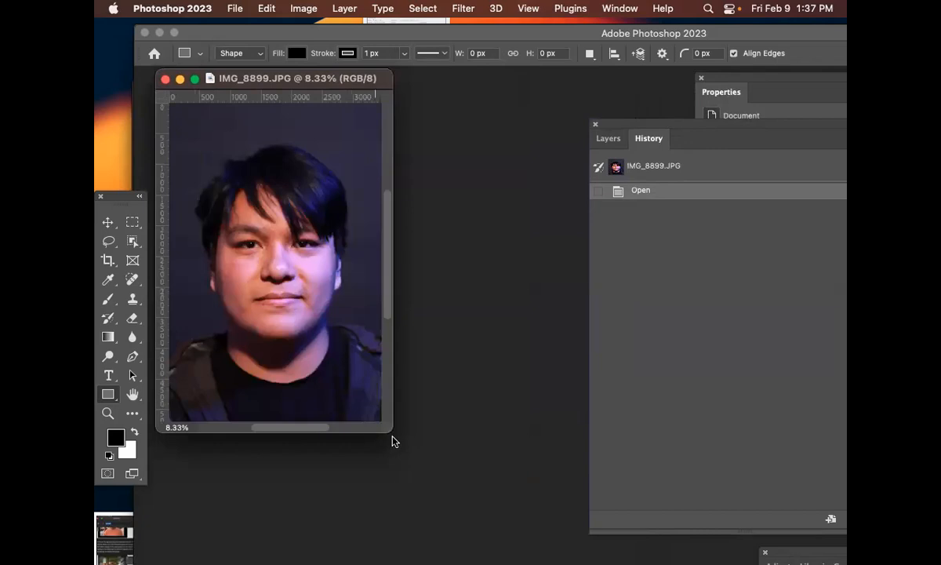
left_click_drag(388, 435, 533, 519)
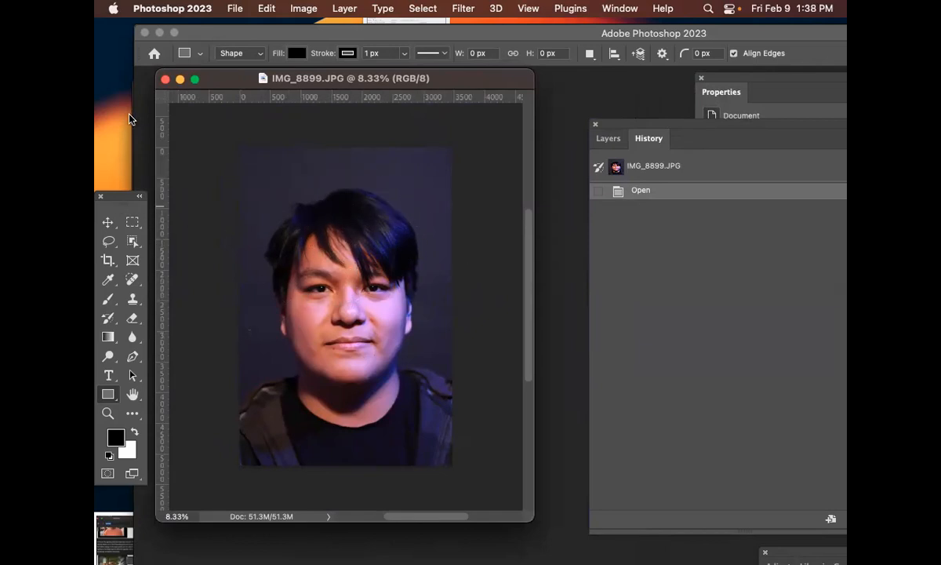
left_click_drag(118, 197, 131, 78)
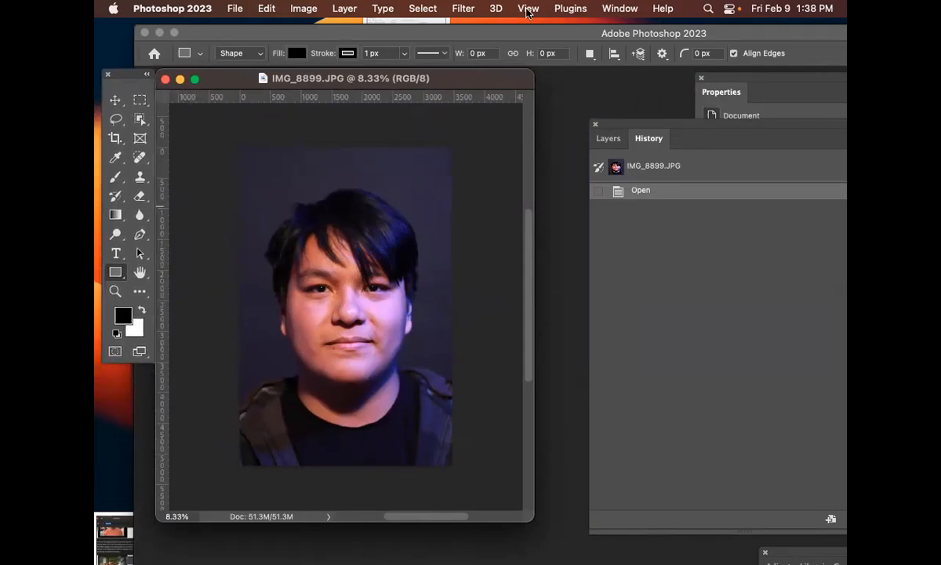
Step: Try the Photography workspace and return to the Essentials (Default) workspace
left_click(615, 8)
mouse_move(630, 43)
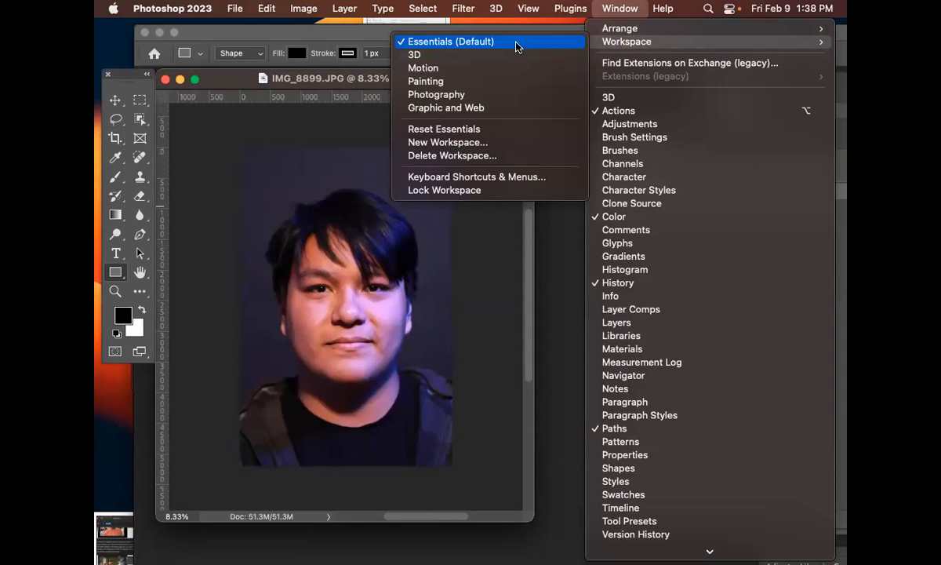
left_click(507, 100)
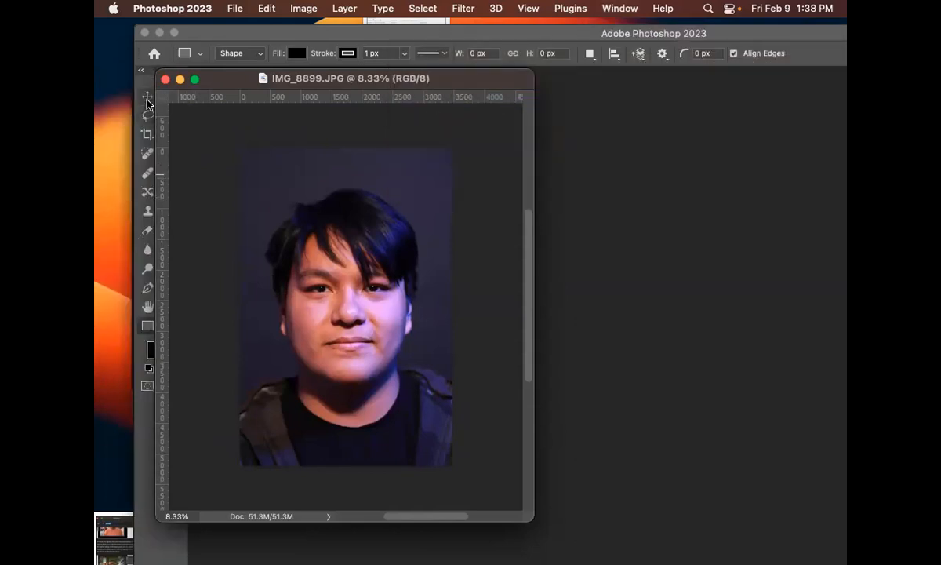
left_click_drag(161, 70, 240, 65)
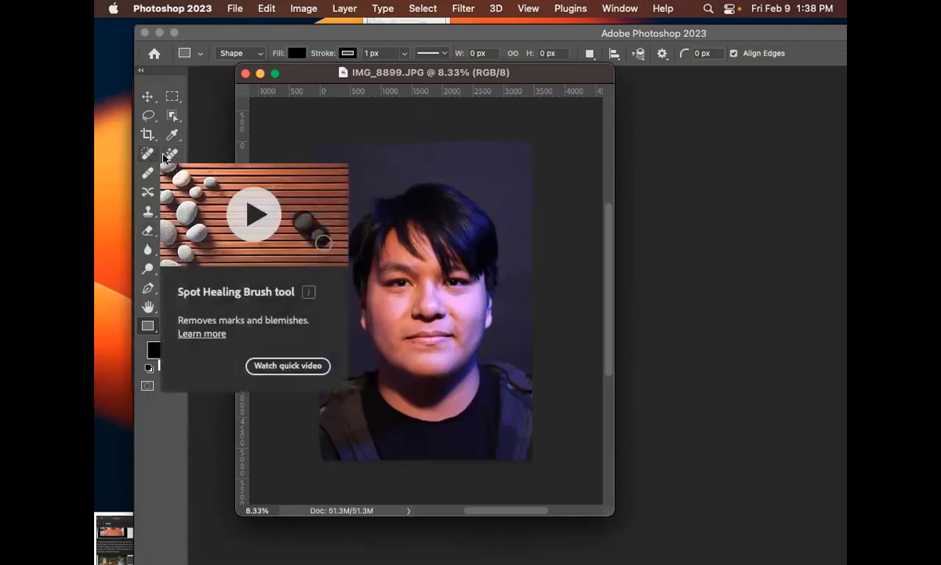
left_click(622, 9)
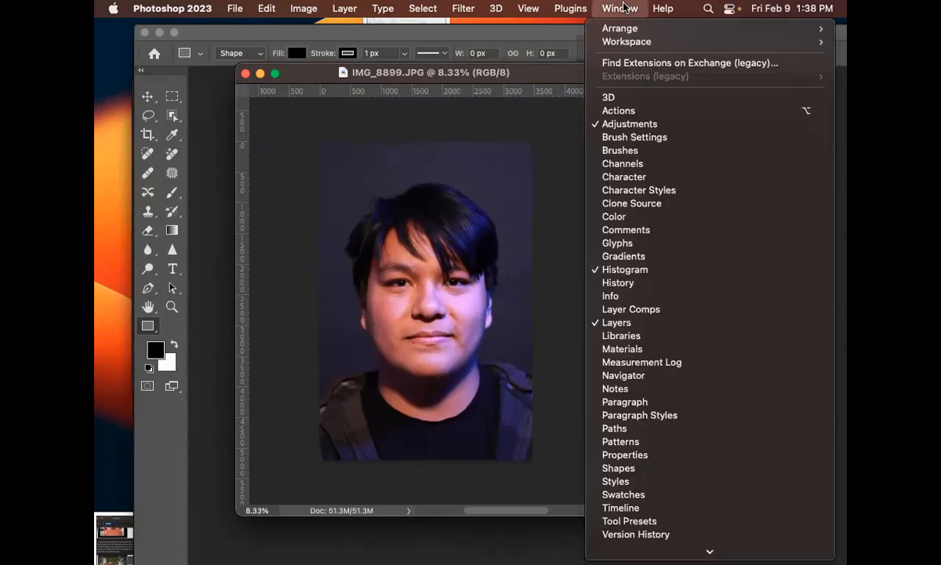
left_click(549, 43)
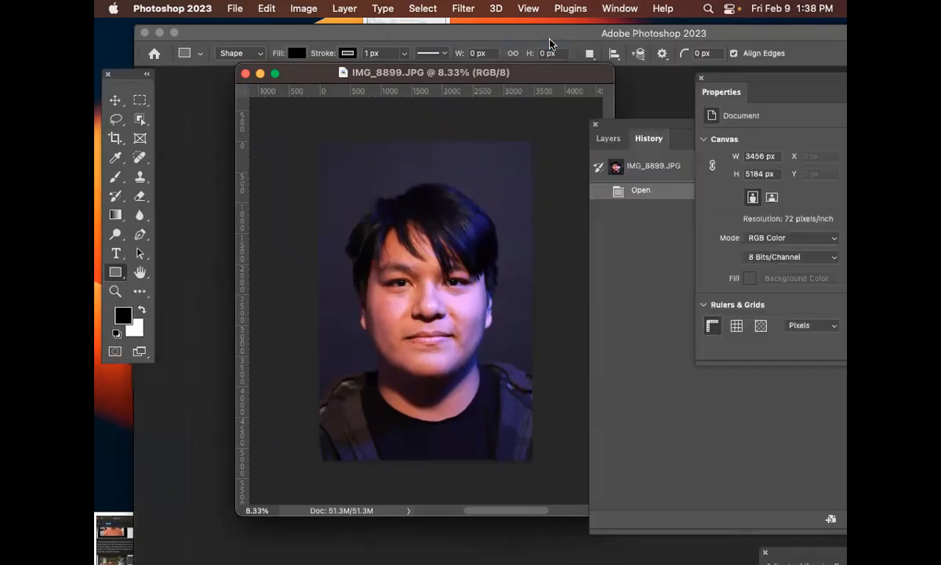
Step: Arrange the photo window beside the toolbar, with the Layers and History group next to it and the Properties panel lower down
left_click_drag(544, 76, 518, 86)
left_click_drag(757, 87, 655, 285)
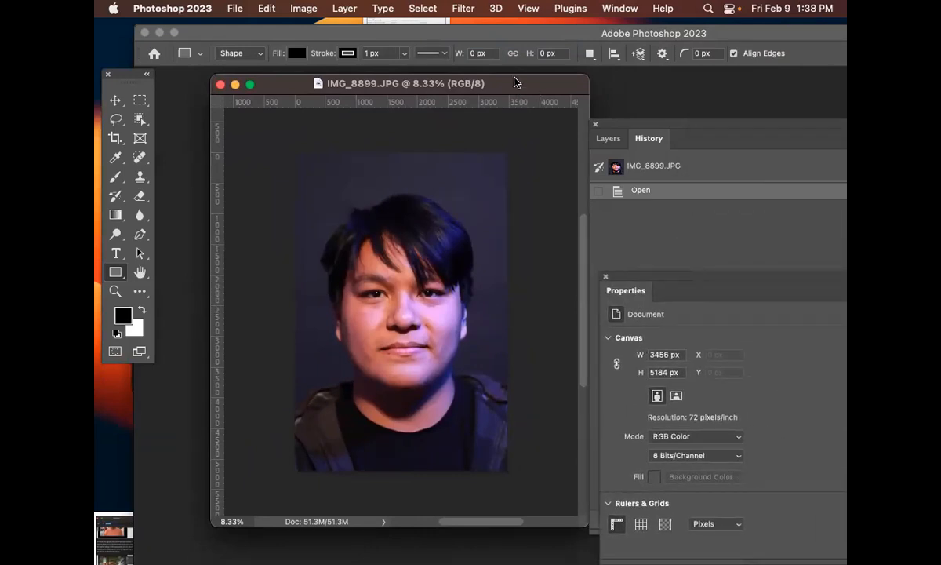
left_click_drag(516, 82, 460, 66)
left_click_drag(262, 78, 292, 95)
left_click_drag(687, 136, 555, 106)
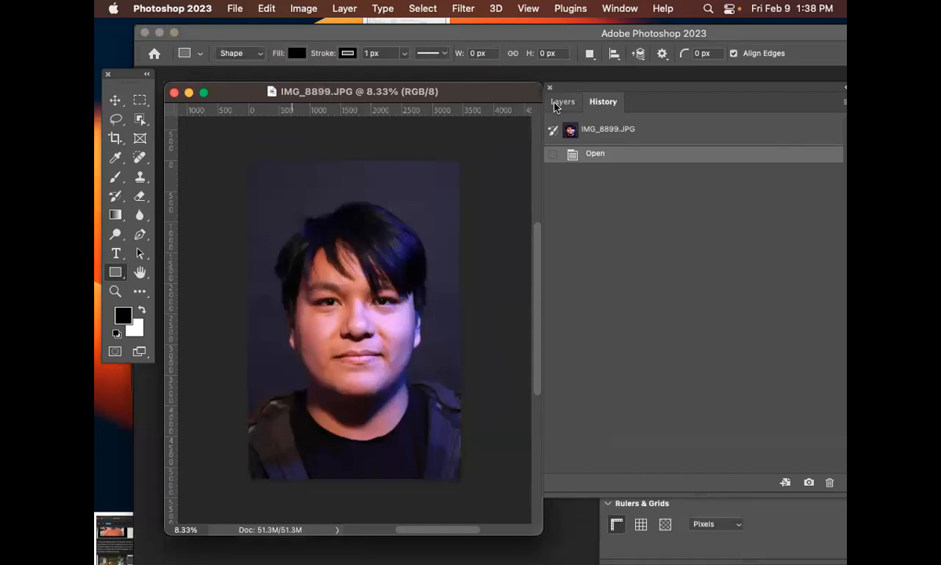
Step: Convert the photo's Background into a layer named original and duplicate that layer
left_click(558, 102)
double_click(618, 197)
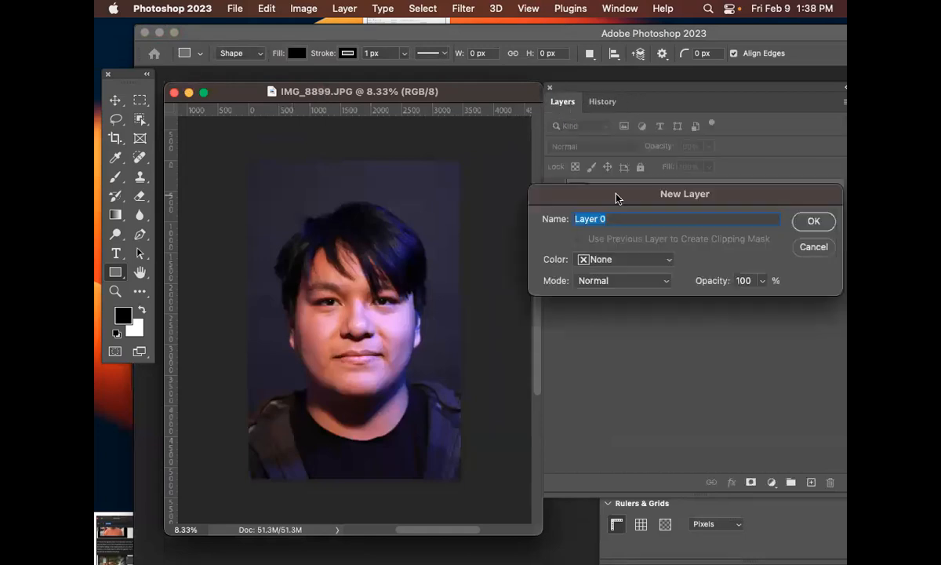
type("original")
key("Return")
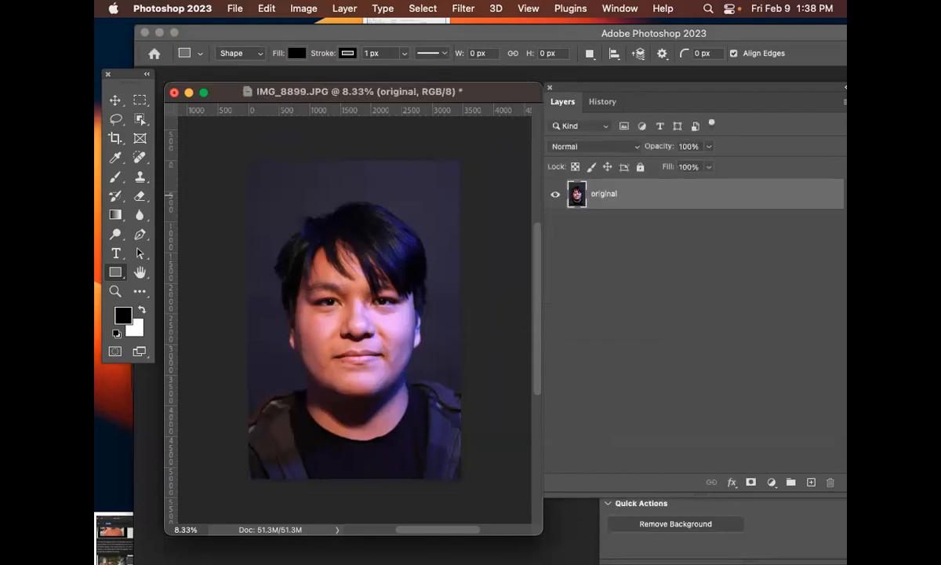
key("super+j")
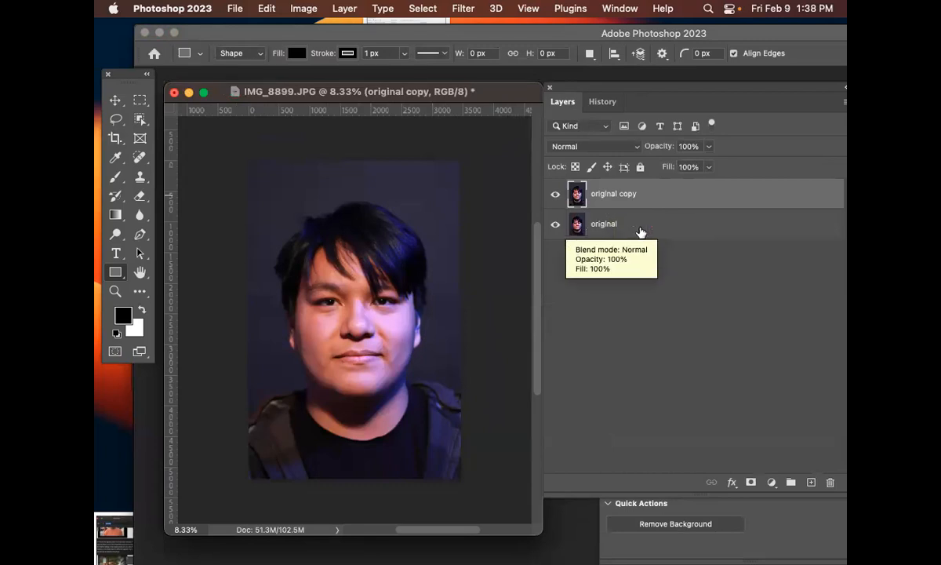
Step: Hide the original layer beneath the copy and lock all of its attributes
left_click(668, 222)
left_click_drag(630, 104, 583, 62)
left_click(508, 185)
left_click(593, 126)
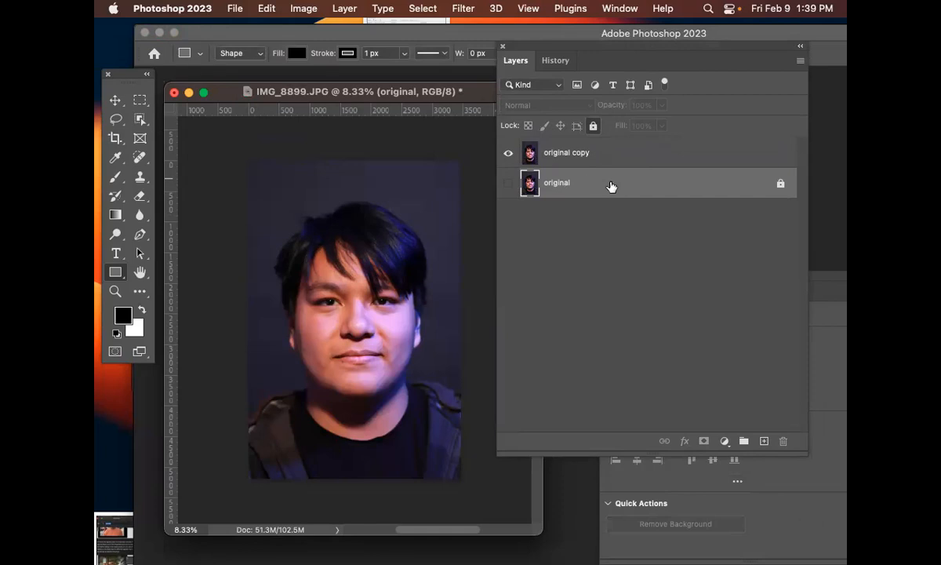
Step: Show only the locked original layer, try to move it with the Move tool, and restore the layer visibility
left_click(508, 184)
left_click(509, 154)
left_click(115, 99)
left_click_drag(341, 255, 596, 165)
left_click(498, 242)
left_click(508, 152)
left_click(508, 182)
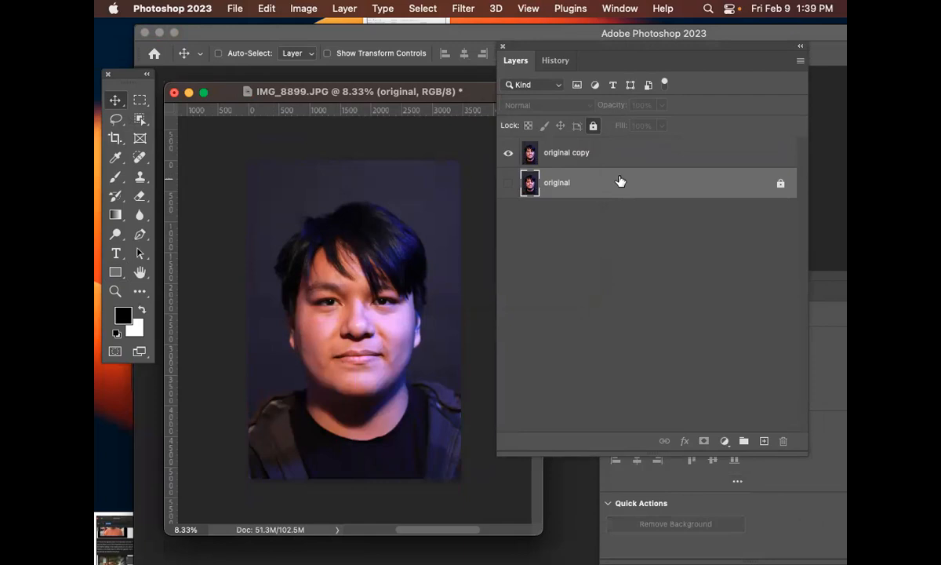
Step: Shift the Layers panel off the photo and undo all the layer edits back to the initial Background layer
left_click_drag(595, 49, 617, 71)
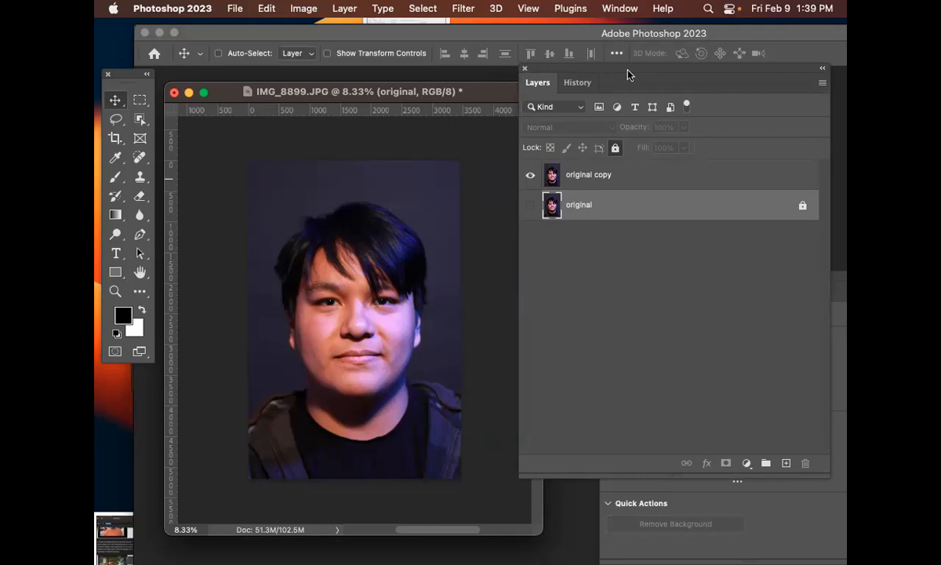
left_click(645, 176)
key("super+z")
key("super+z")
key("super+z")
key("super+z")
key("super+z")
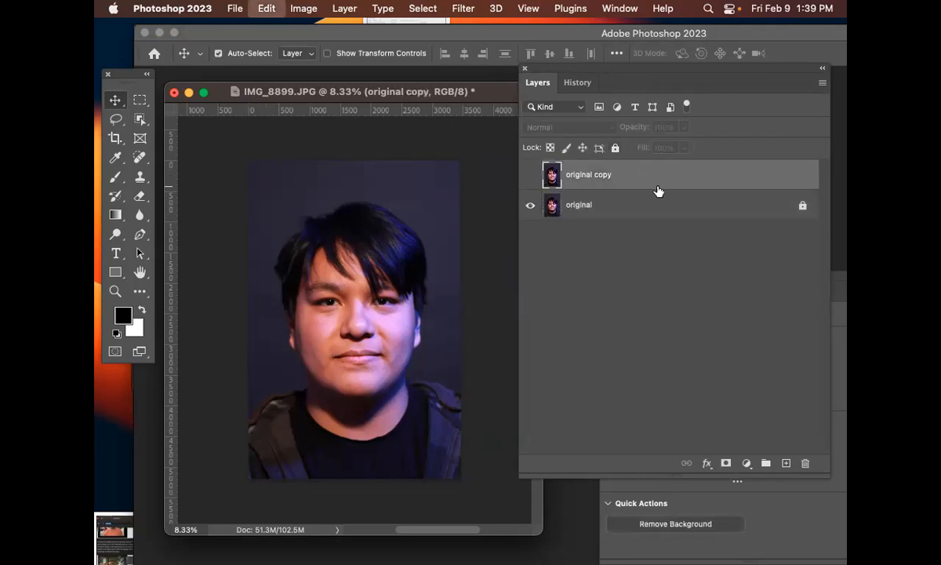
key("super+z")
key("super+z")
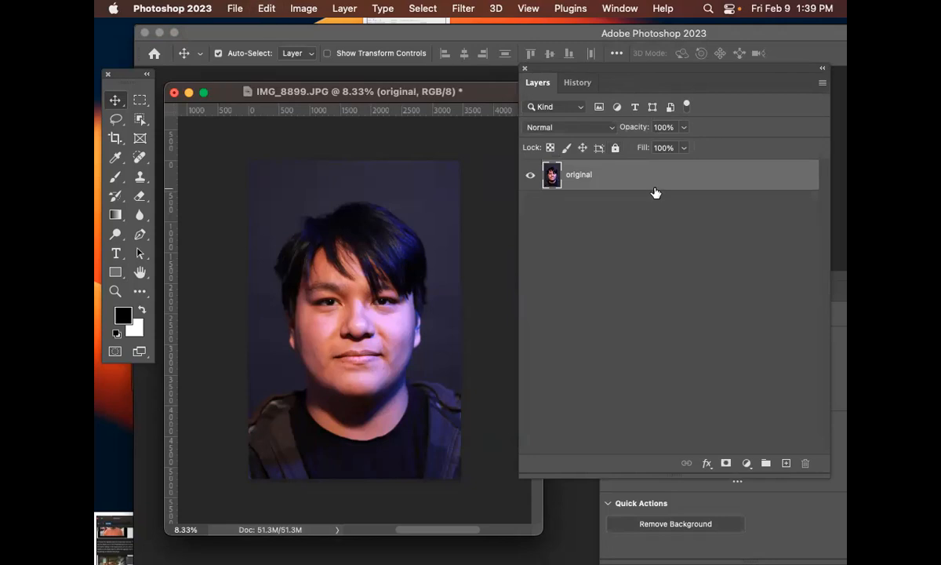
Step: Convert the Background into a layer named original and undo the conversion
double_click(599, 178)
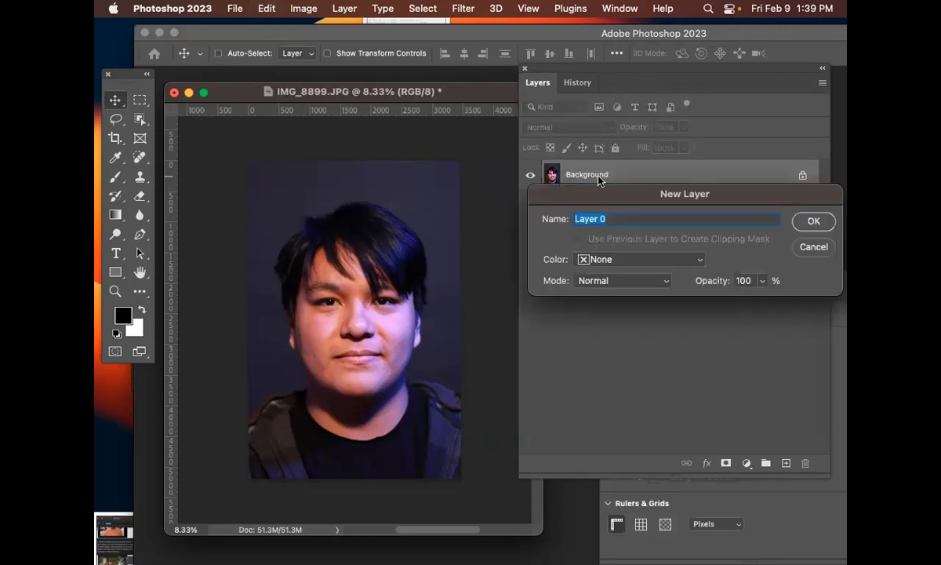
type("orignal")
key("BackSpace")
key("BackSpace")
key("BackSpace")
type("inal")
key("Return")
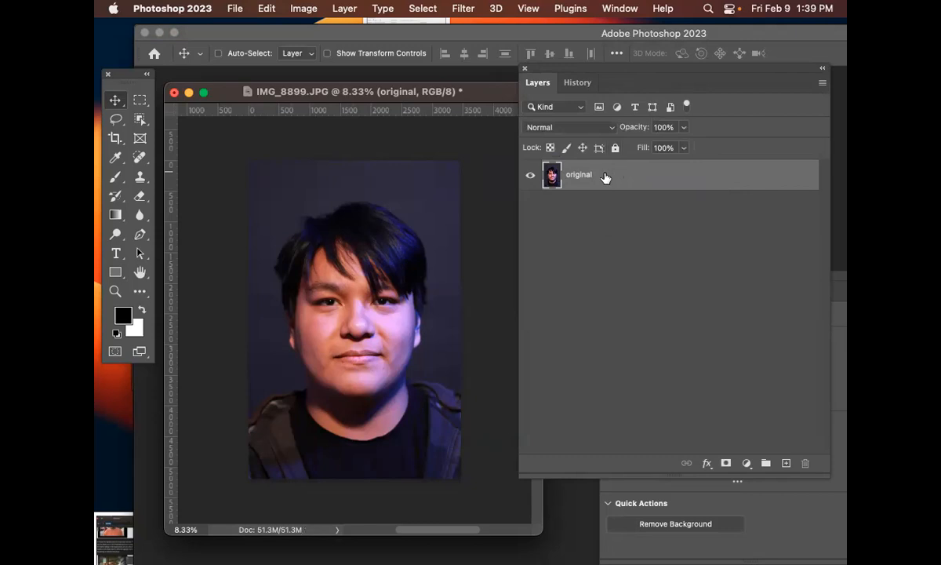
key("super+z")
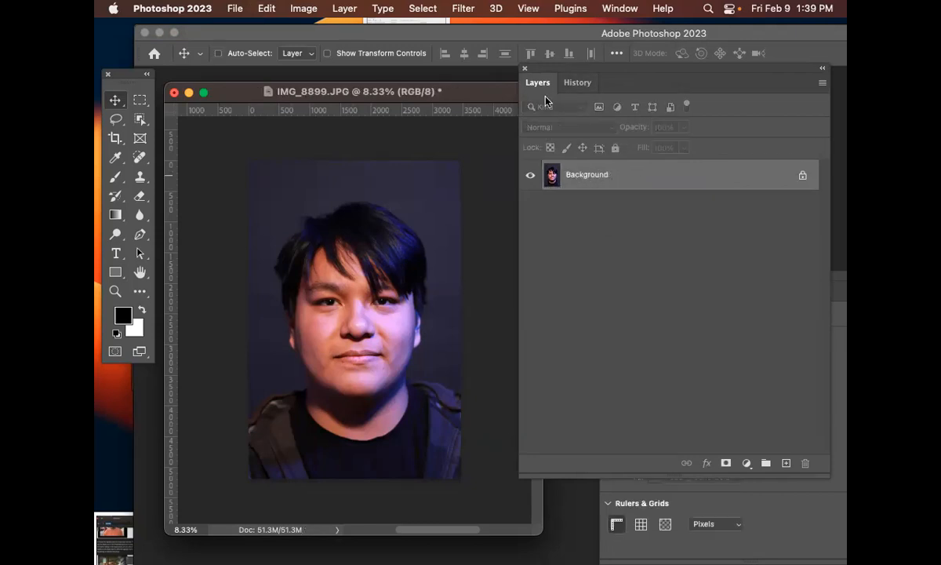
Step: Convert the Background into an editable layer named original and duplicate it above itself
double_click(590, 178)
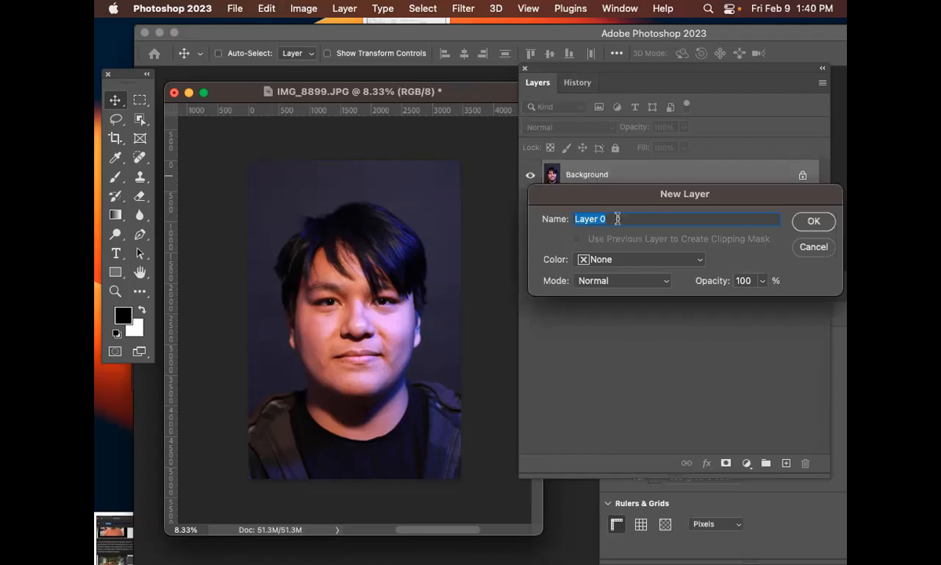
type("original")
key("BackSpace")
key("BackSpace")
key("BackSpace")
type("nal")
key("Return")
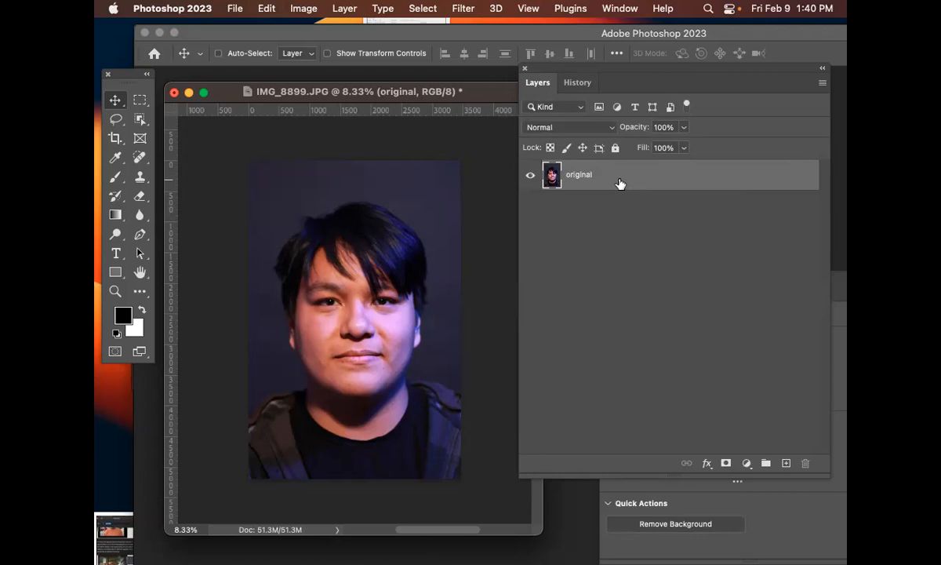
key("super")
key("super+j")
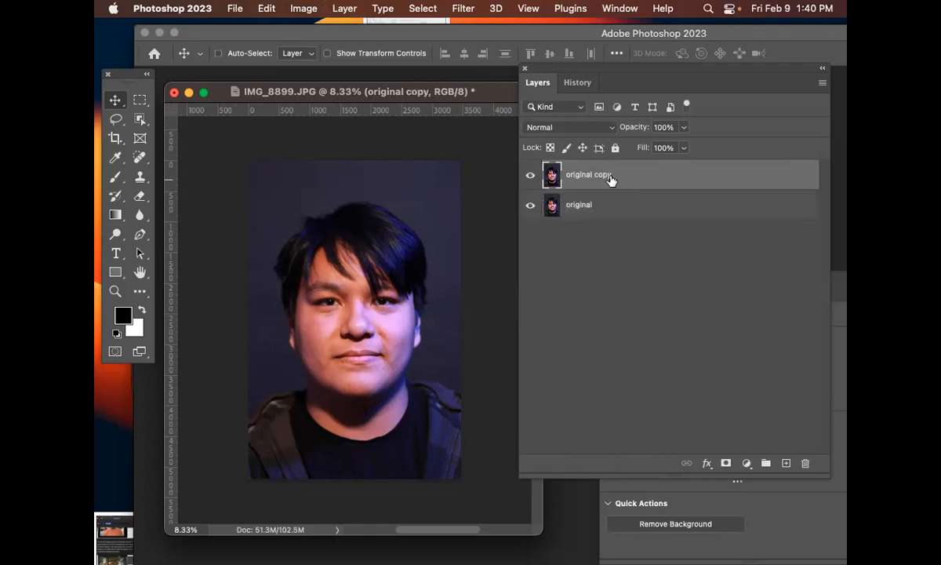
Step: Hide and fully lock the original layer, leaving the original copy layer selected for editing
left_click(625, 208)
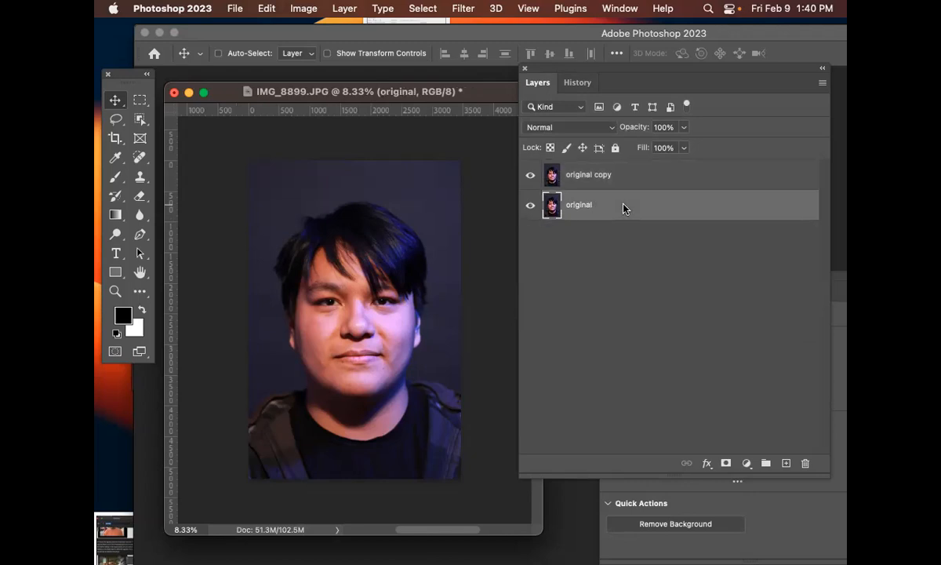
left_click(529, 206)
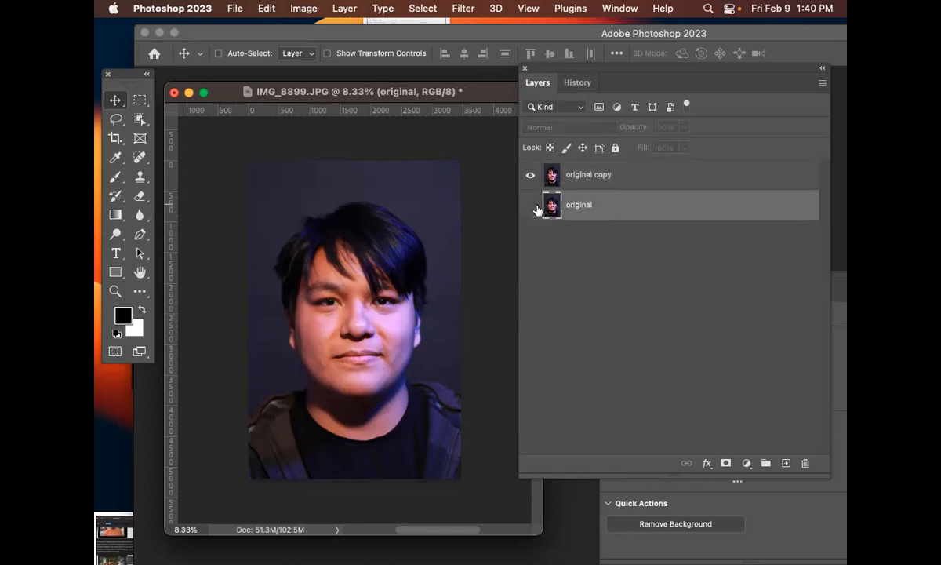
left_click(616, 150)
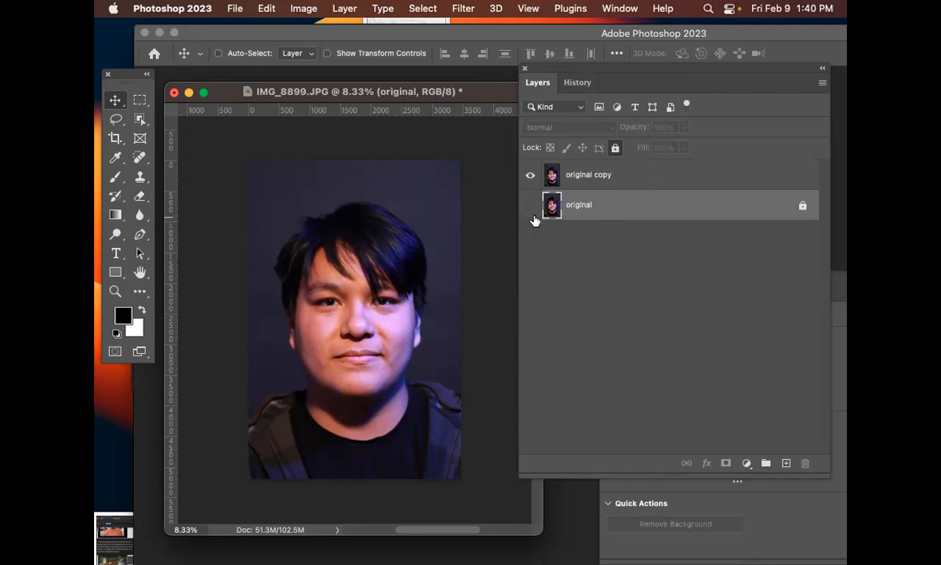
left_click(627, 177)
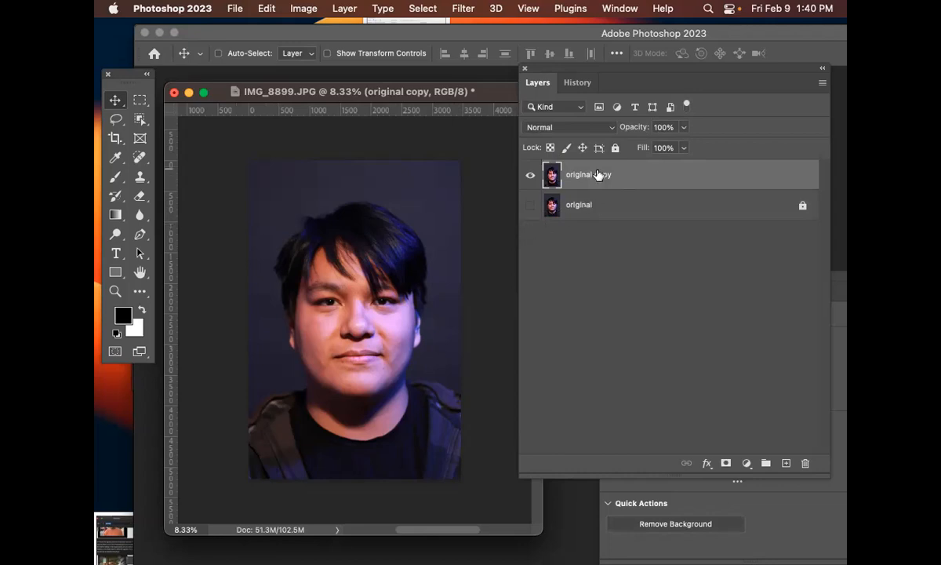
Step: Enlarge the photo to 25%, bring the face into view and move the Layers panel off the portrait
key("super+minus")
key("super+minus")
key("super+minus")
key("super+plus")
key("super+plus")
key("super+plus")
key("super+plus")
key("super+plus")
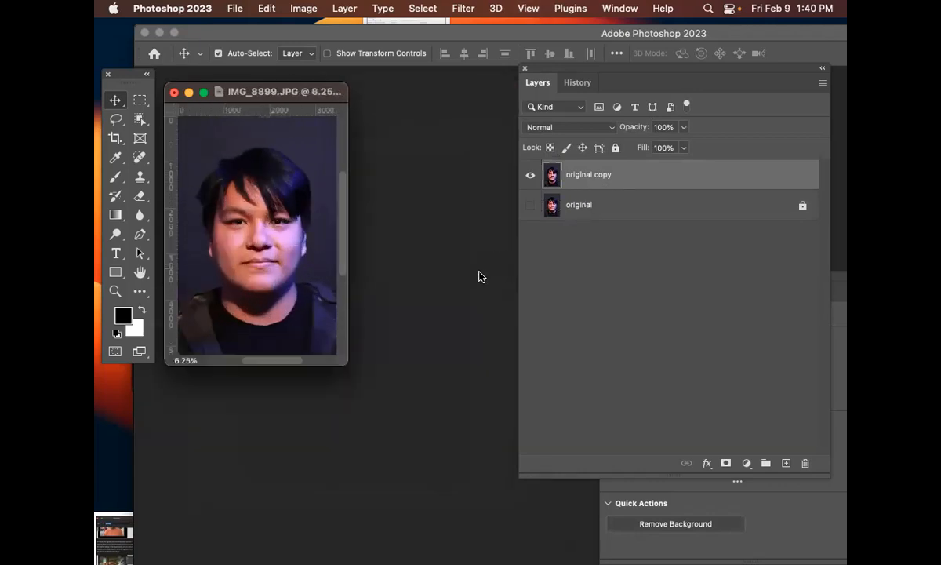
scroll(424, 235, "down", 5)
scroll(433, 243, "down", 1)
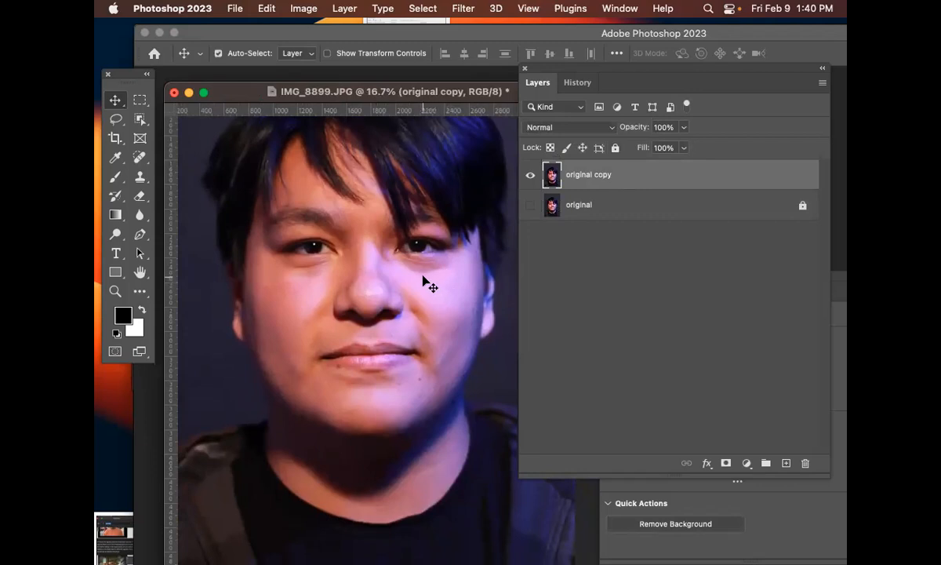
key("super+plus")
left_click_drag(480, 312, 425, 242)
scroll(427, 235, "down", 3)
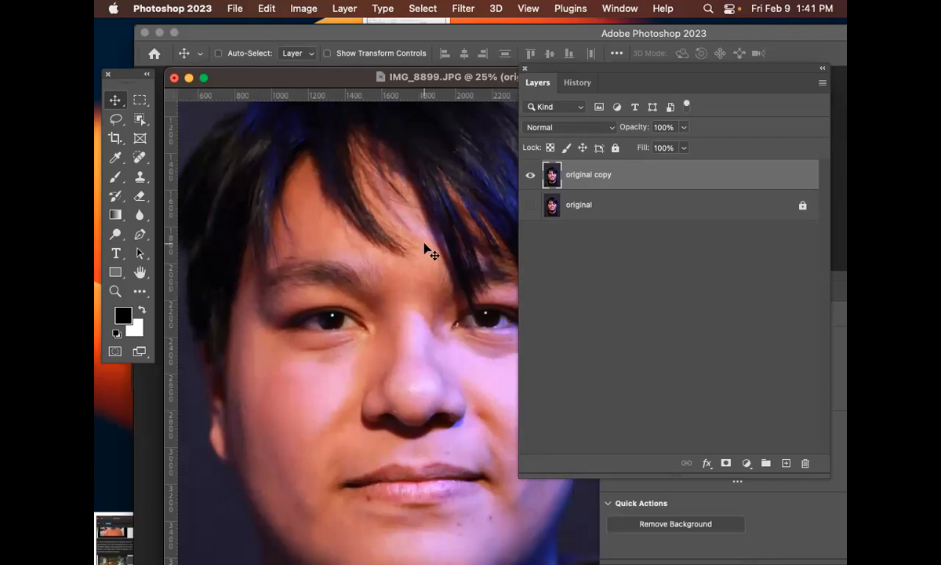
scroll(425, 243, "down", 5)
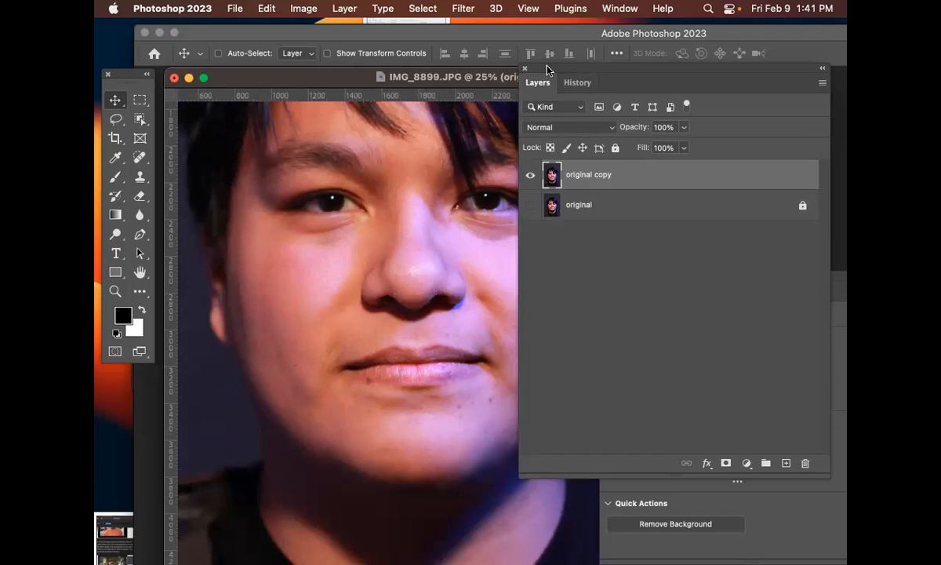
left_click_drag(546, 69, 661, 148)
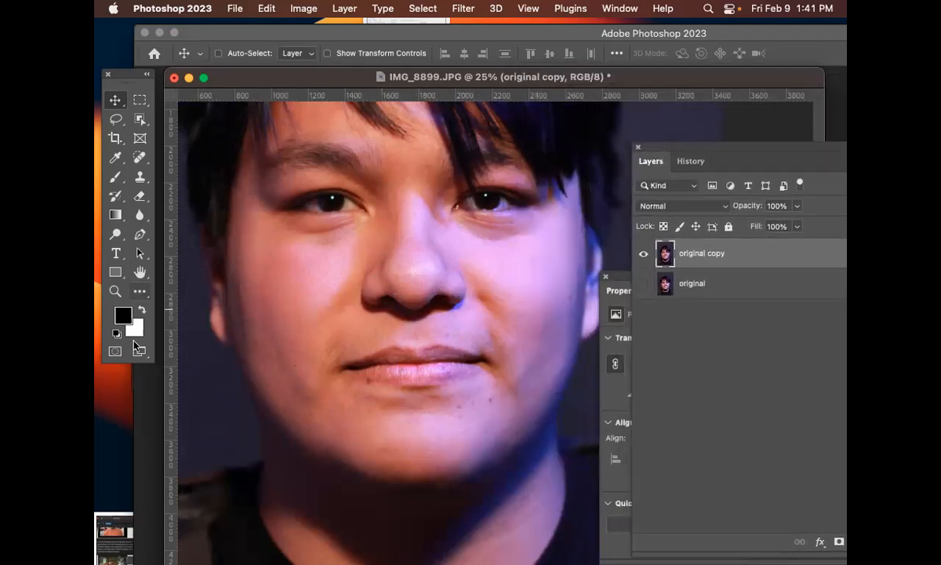
Step: Examine the eye and facial skin up close with the Zoom tool and return the photo to 25%
left_click(116, 291)
left_click(311, 189)
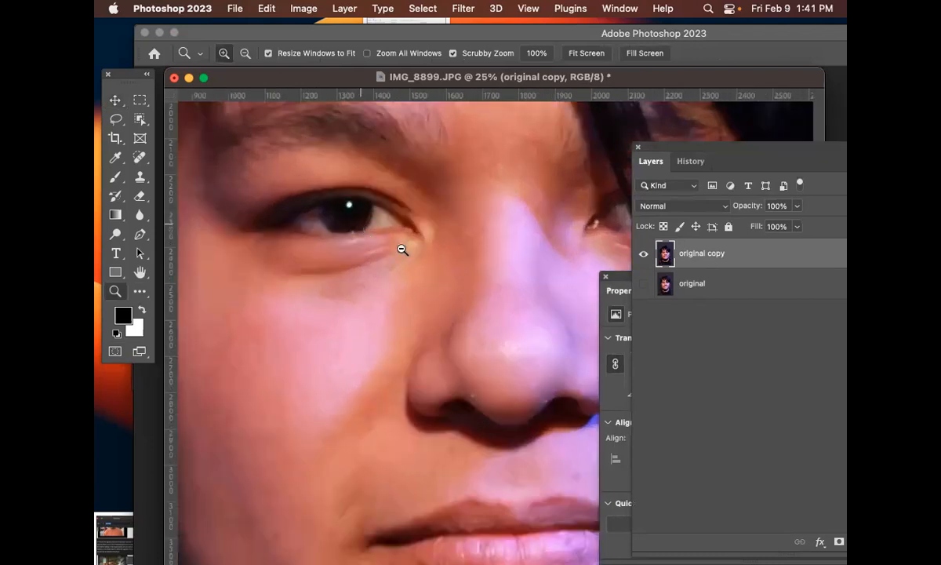
left_click(402, 249, "alt")
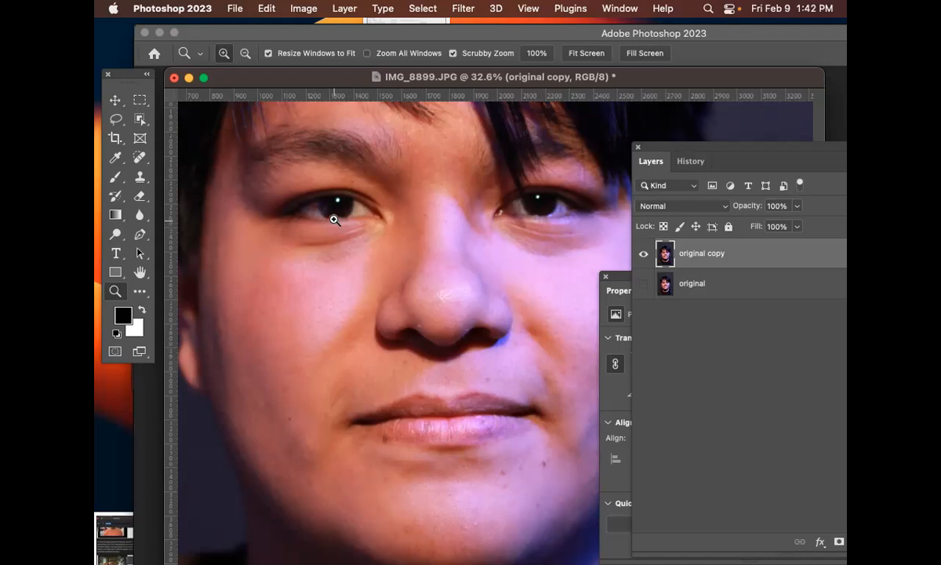
key("super+minus")
left_click_drag(472, 248, 435, 198)
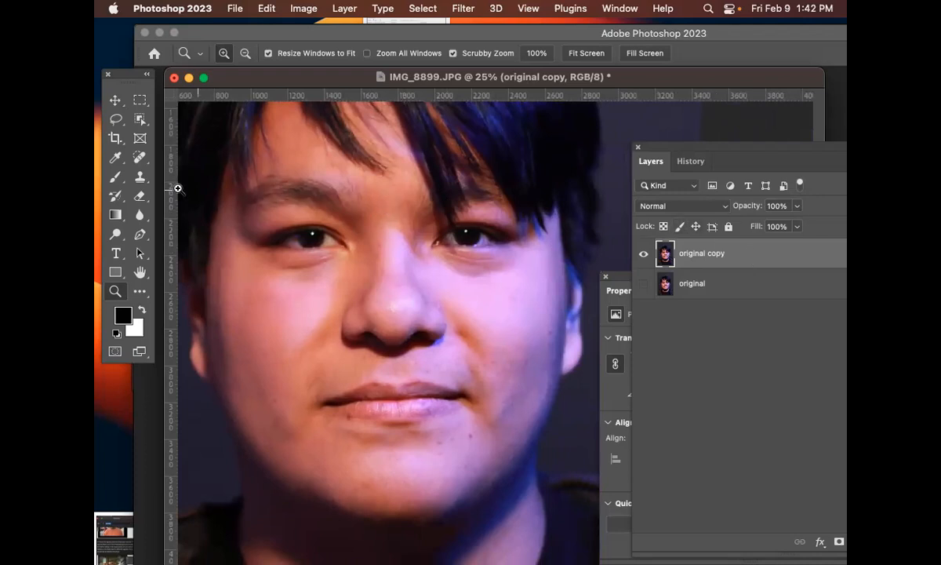
Step: Activate the Brush tool and shift the photo window right up against the toolbar
left_click(111, 179)
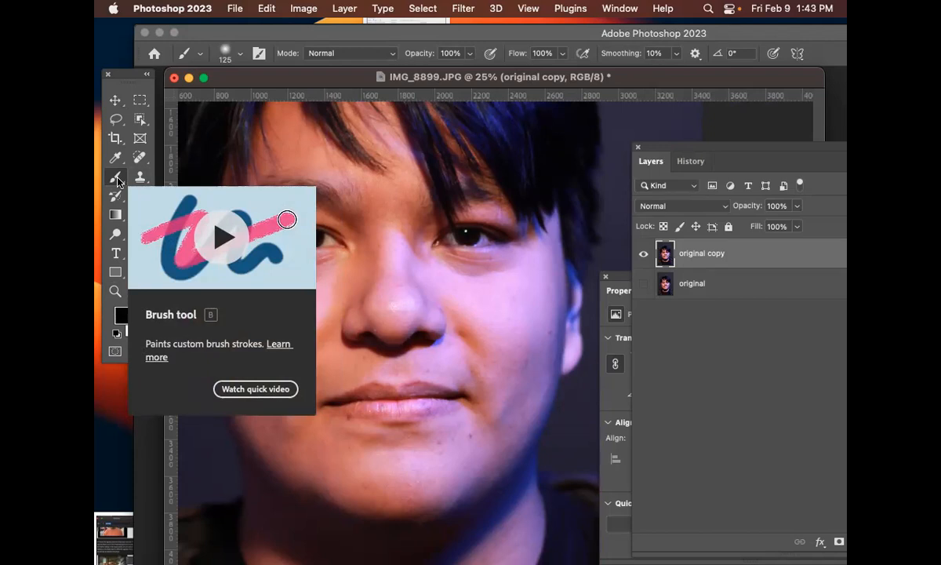
left_click_drag(258, 83, 248, 83)
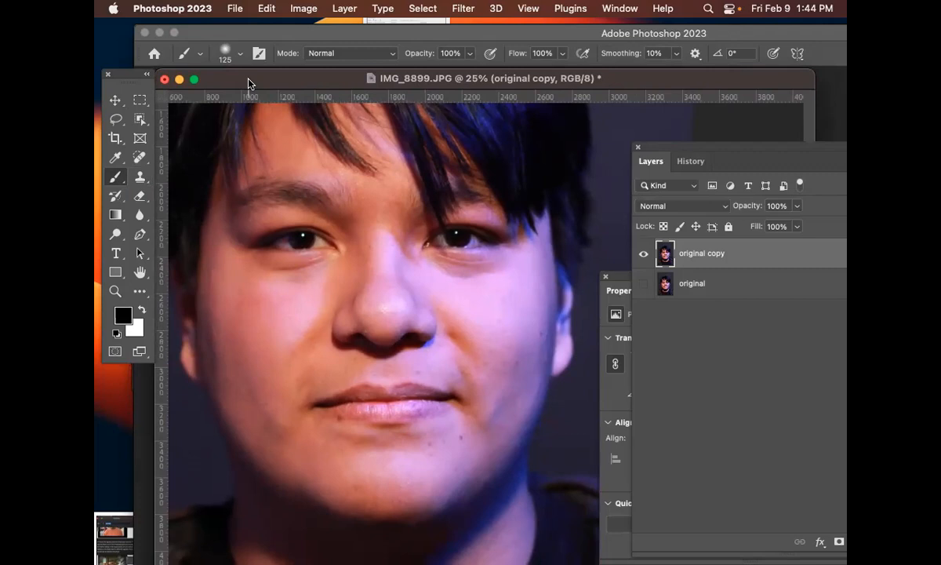
Step: Adjust the brush tip size over the face, enlarging and shrinking it, and set it to 250 px
left_click_drag(248, 82, 257, 83)
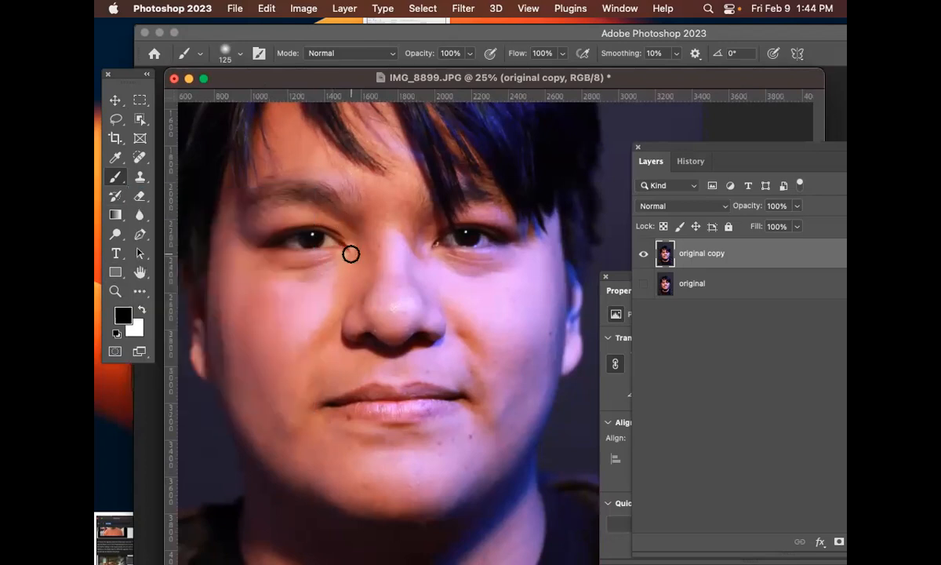
key("bracketright")
key("bracketright")
key("bracketright")
key("bracketright")
key("bracketright")
key("bracketright")
key("bracketright")
key("bracketright")
key("bracketright")
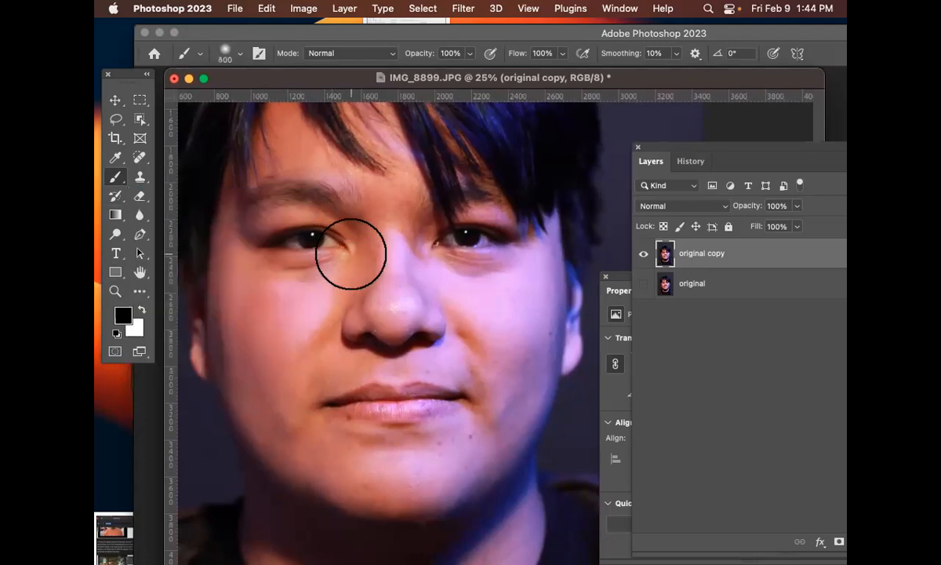
key("bracketleft")
key("bracketleft")
key("bracketleft")
key("bracketleft")
key("bracketleft")
key("bracketright")
key("bracketright")
key("bracketright")
key("bracketright")
key("bracketleft")
key("bracketleft")
key("bracketleft")
key("bracketleft")
key("bracketright")
key("bracketright")
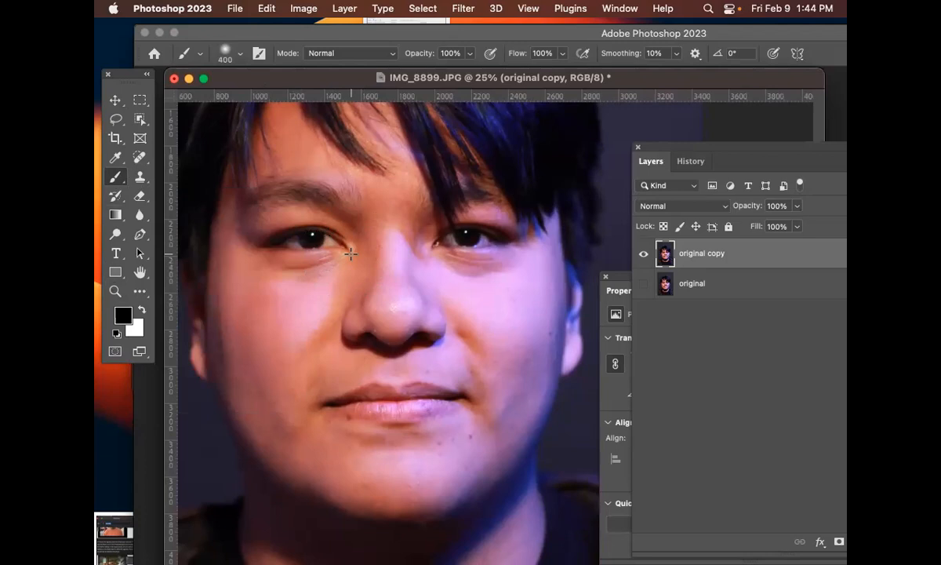
key("bracketright")
key("bracketright")
key("bracketleft")
key("bracketleft")
key("bracketleft")
key("bracketleft")
Step: Set the brush hardness to 0% in the brush settings
left_click(227, 52)
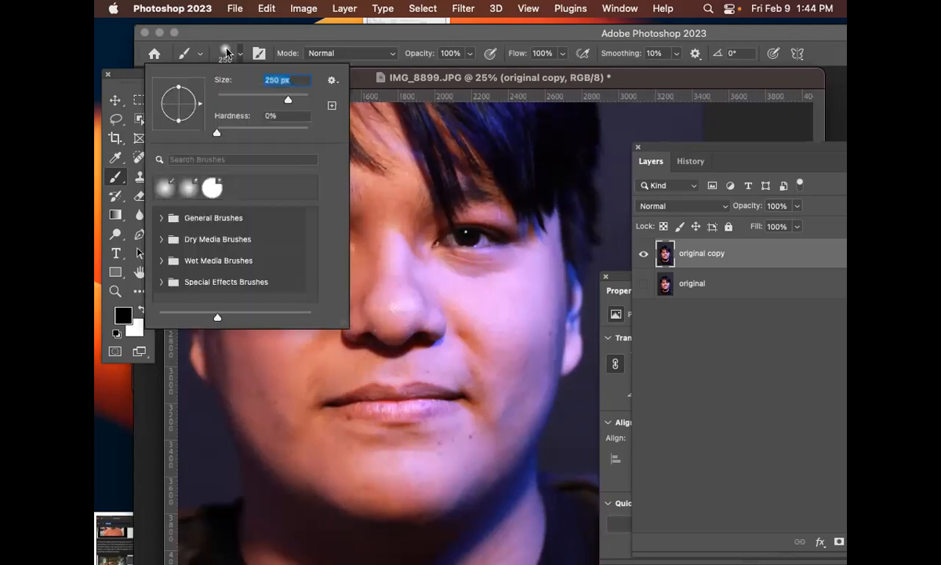
mouse_move(218, 131)
left_mouse_down()
mouse_move(309, 135)
mouse_move(205, 134)
left_mouse_up()
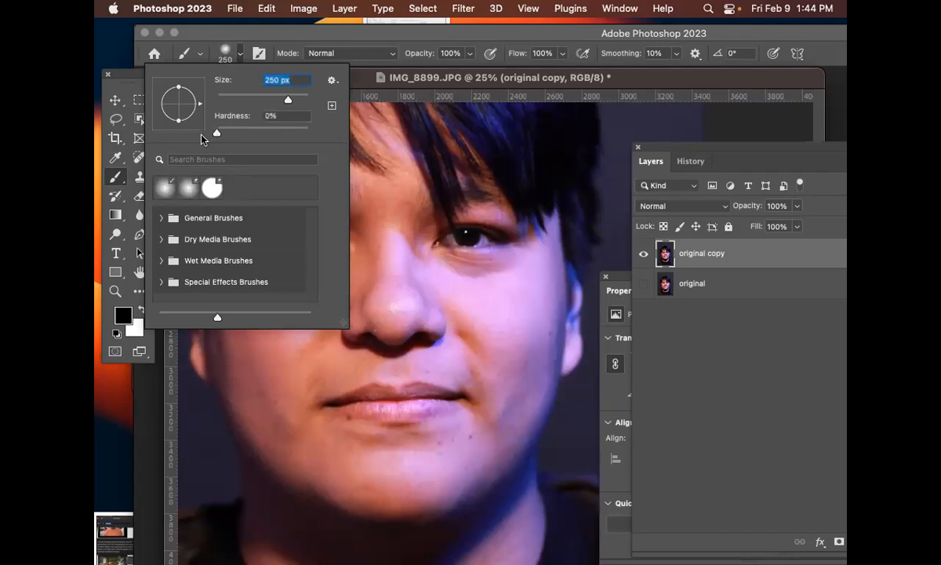
left_click(226, 53)
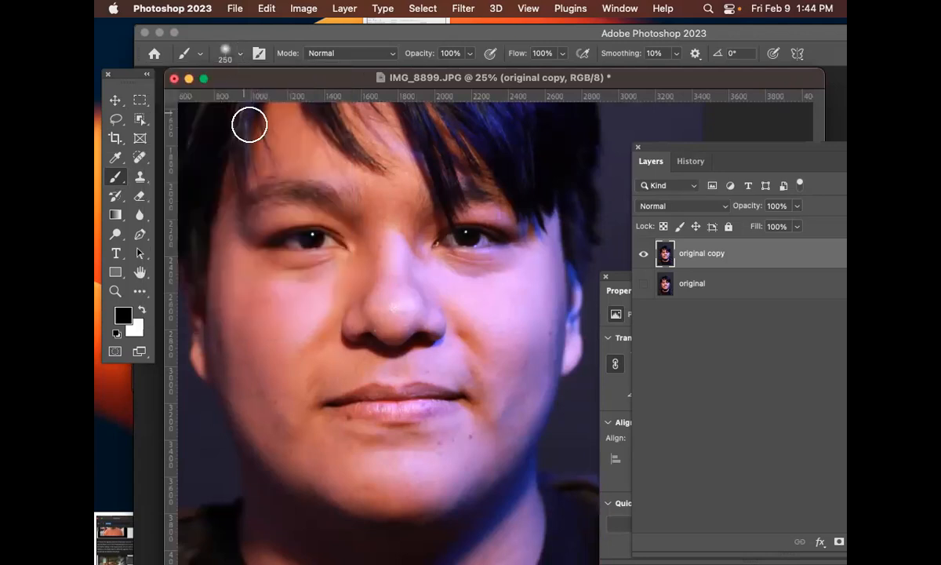
left_click(225, 52)
left_click(226, 53)
left_click(225, 53)
left_click(226, 52)
left_click(226, 53)
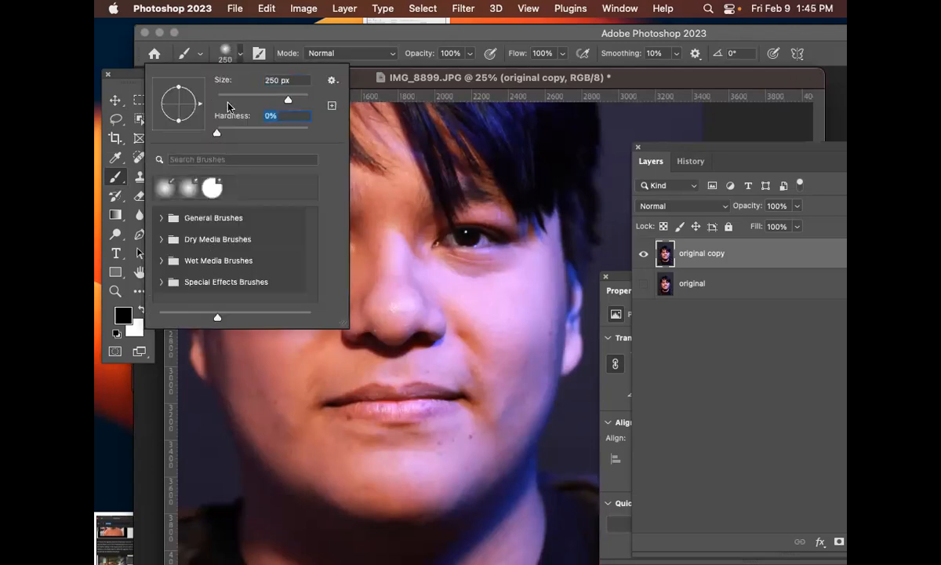
left_click(226, 52)
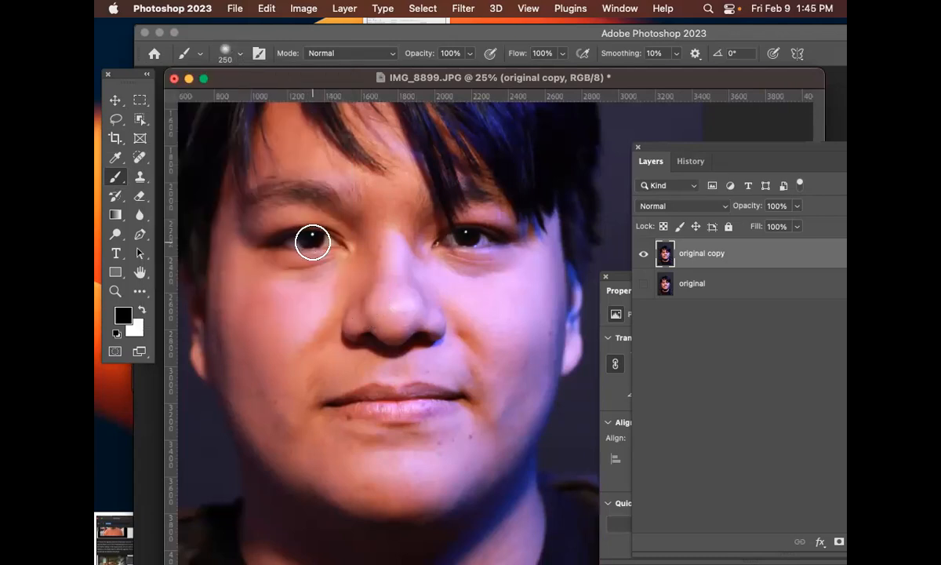
Step: Enlarge the photo to 33.3%, bring both eyes into view and move the Properties panel off the face
key("super+equal")
left_click_drag(458, 328, 364, 206)
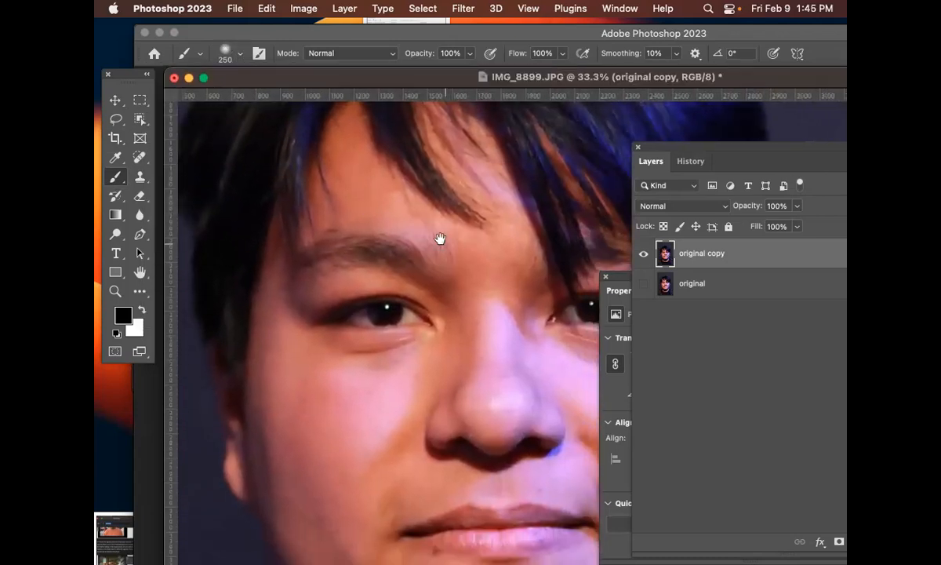
left_click_drag(439, 239, 388, 197)
left_click_drag(623, 286, 653, 320)
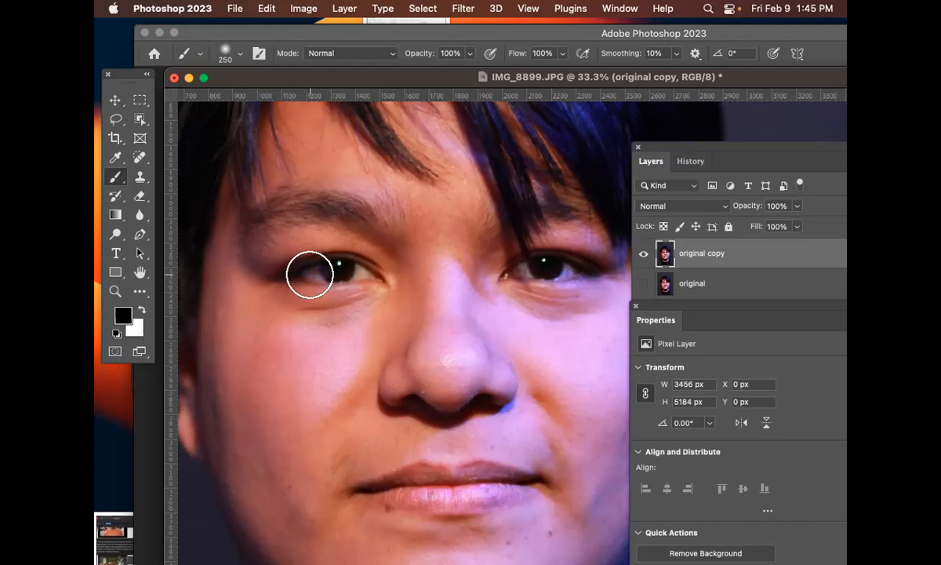
Step: Try painting black over both eyes directly on the original copy layer, and undo the strokes
mouse_move(302, 273)
left_mouse_down()
mouse_move(371, 273)
mouse_move(290, 276)
mouse_move(337, 264)
mouse_move(369, 269)
mouse_move(332, 282)
mouse_move(271, 267)
left_mouse_up()
mouse_move(502, 266)
left_mouse_down()
mouse_move(579, 256)
mouse_move(550, 285)
mouse_move(578, 262)
mouse_move(560, 276)
left_mouse_up()
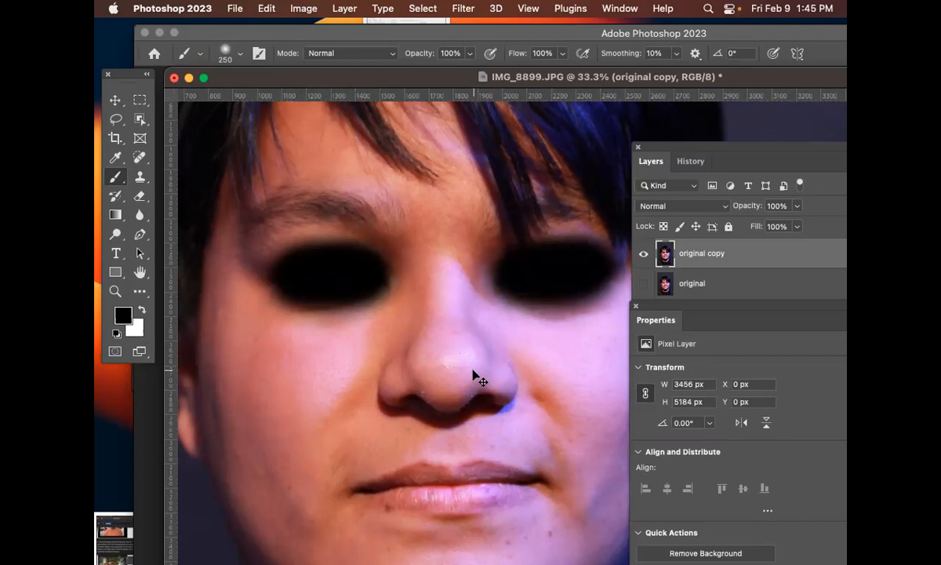
key("super+z")
key("super+z")
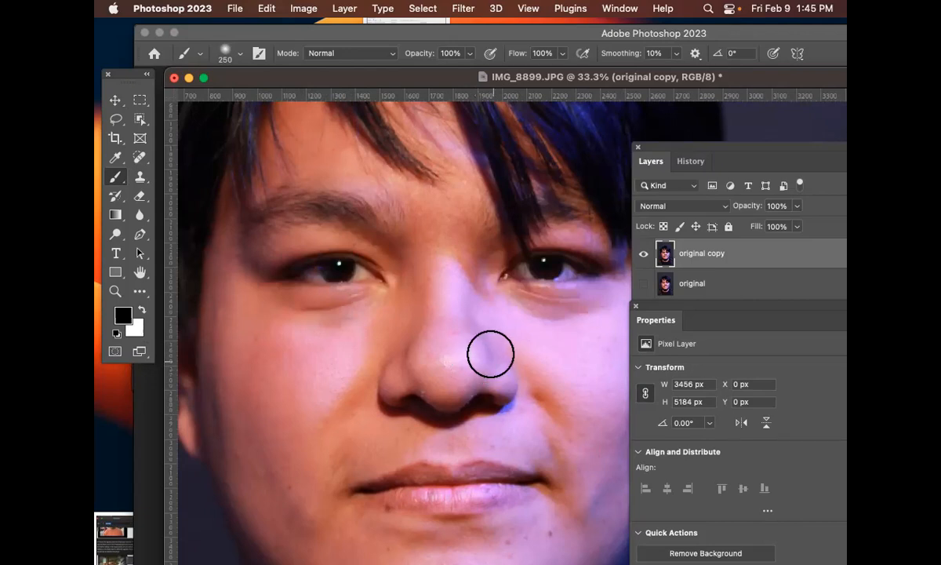
Step: Enter Quick Mask mode on the original copy layer and reposition the photo window below the tool options
left_click(115, 351)
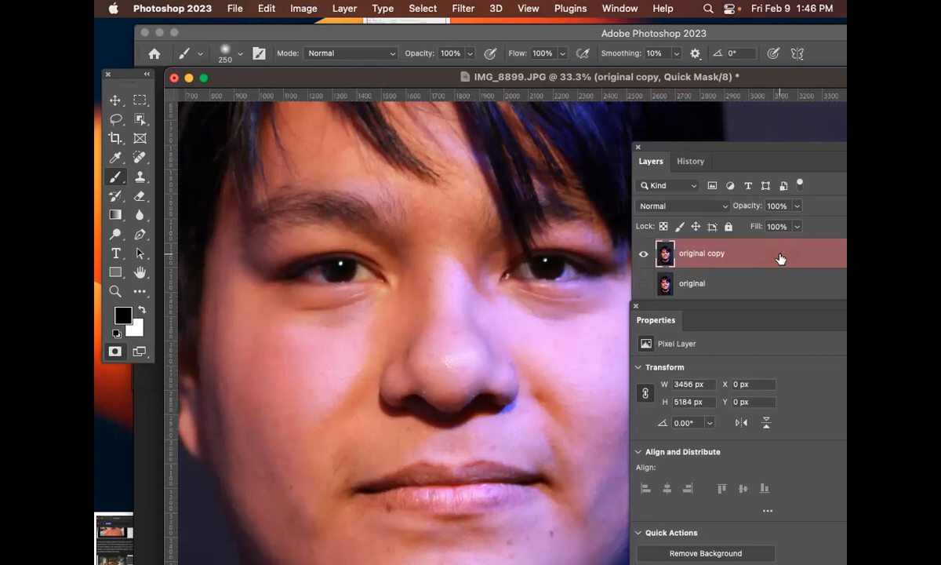
left_click_drag(782, 81, 549, 205)
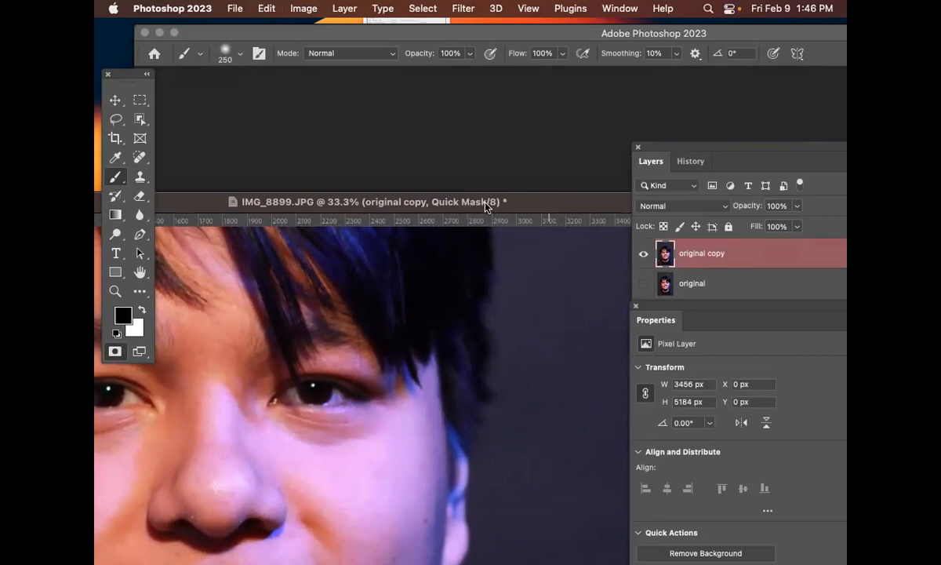
double_click(549, 201)
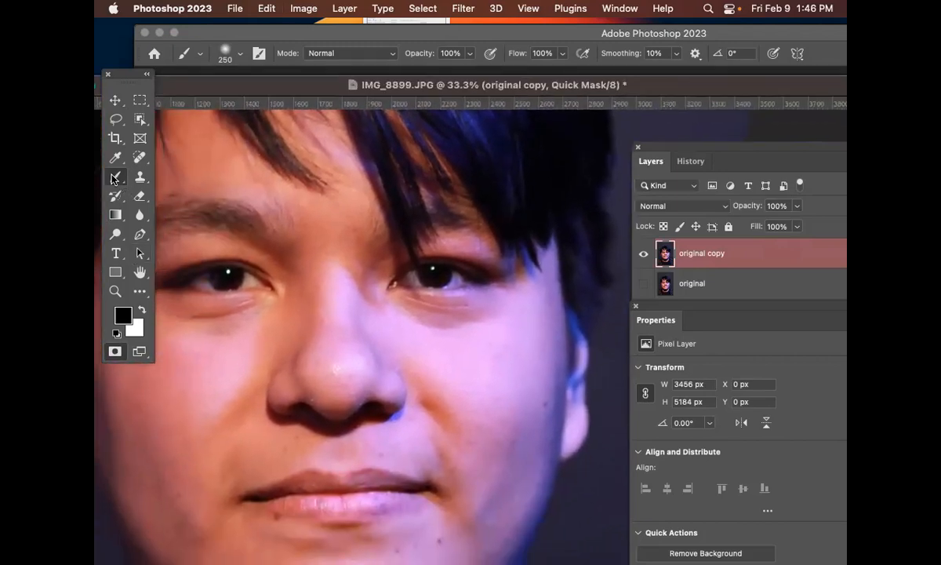
Step: Paint the quick mask over both eyes with a black 150 px brush at 0% hardness
left_click(225, 50)
left_click_drag(217, 134, 203, 137)
left_click(226, 53)
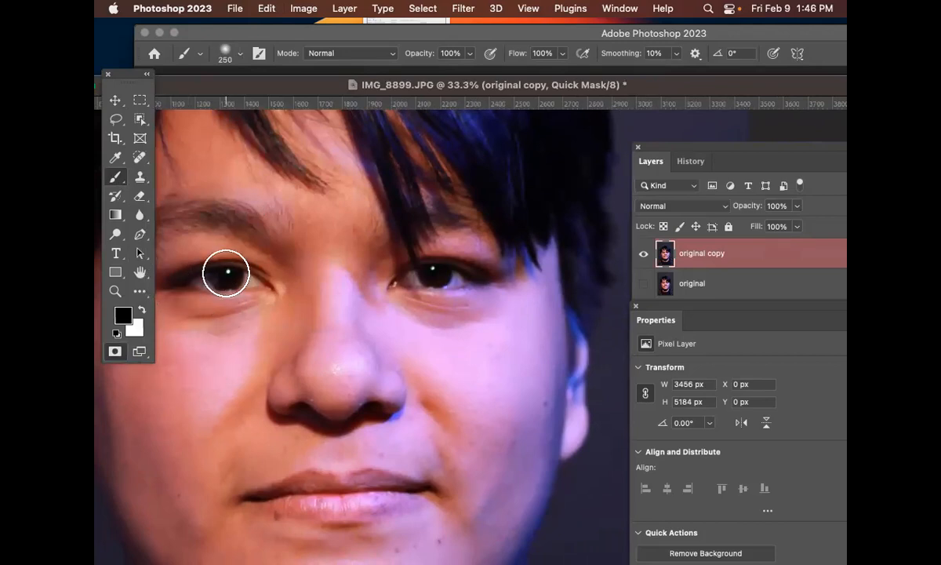
left_click_drag(227, 273, 335, 277)
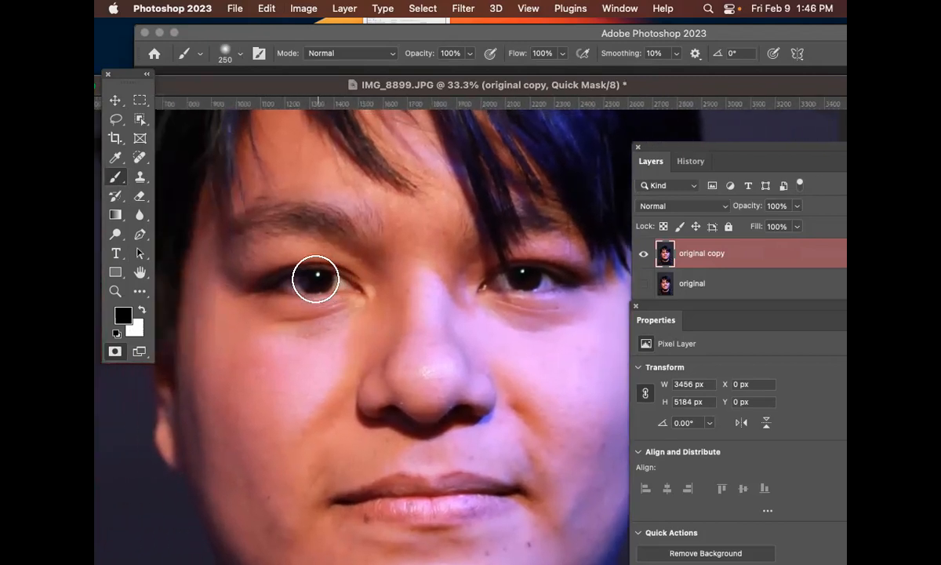
key("bracketleft")
key("bracketleft")
key("bracketleft")
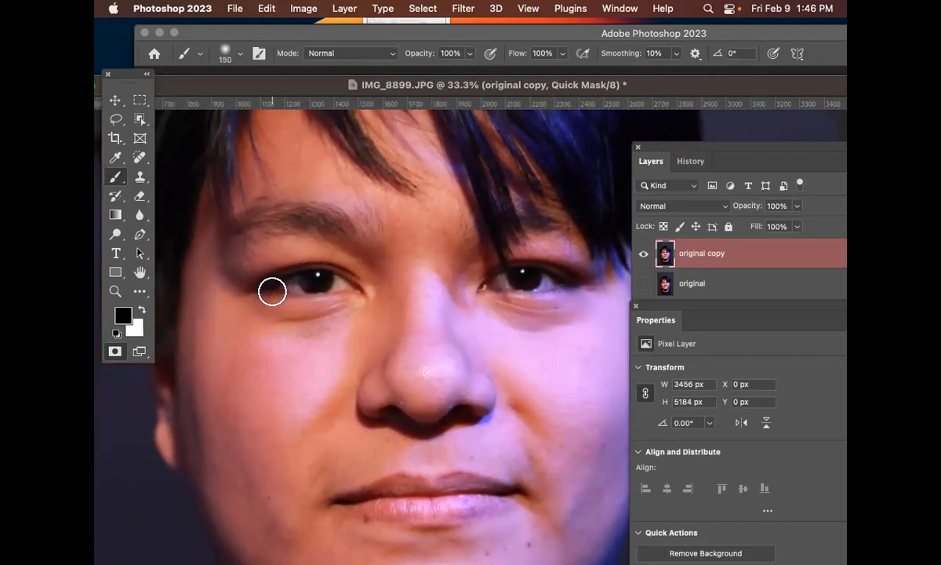
mouse_move(270, 290)
left_mouse_down()
mouse_move(365, 298)
mouse_move(328, 273)
mouse_move(260, 294)
mouse_move(360, 295)
mouse_move(331, 279)
mouse_move(263, 292)
mouse_move(285, 278)
mouse_move(324, 274)
mouse_move(370, 299)
mouse_move(327, 296)
left_mouse_up()
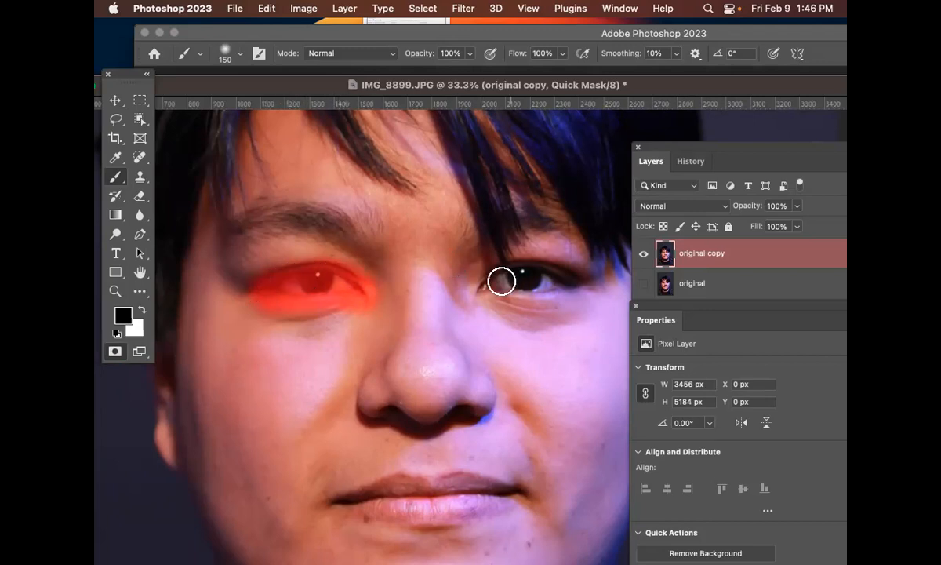
mouse_move(485, 289)
left_mouse_down()
mouse_move(482, 278)
mouse_move(515, 273)
mouse_move(569, 279)
mouse_move(510, 275)
mouse_move(485, 285)
mouse_move(558, 281)
left_mouse_up()
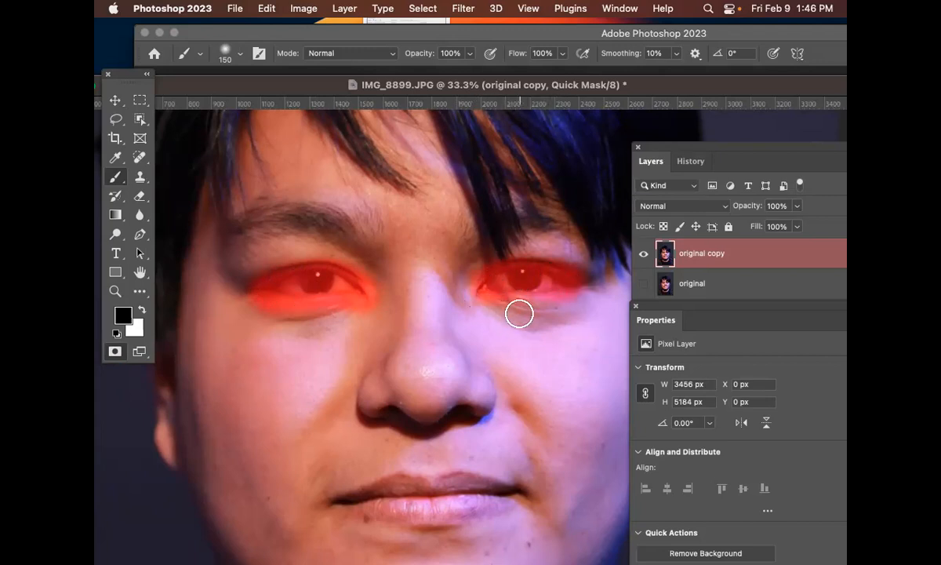
Step: Shift the photo window slightly and set the brush size to 90 px around the masked eyes
left_click_drag(647, 91, 622, 77)
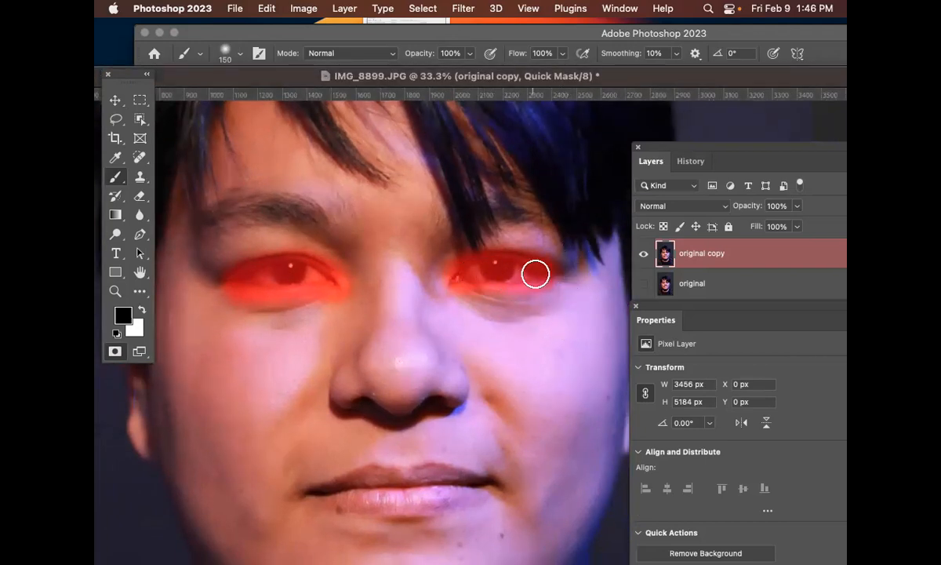
key("bracketleft")
key("bracketleft")
key("bracketleft")
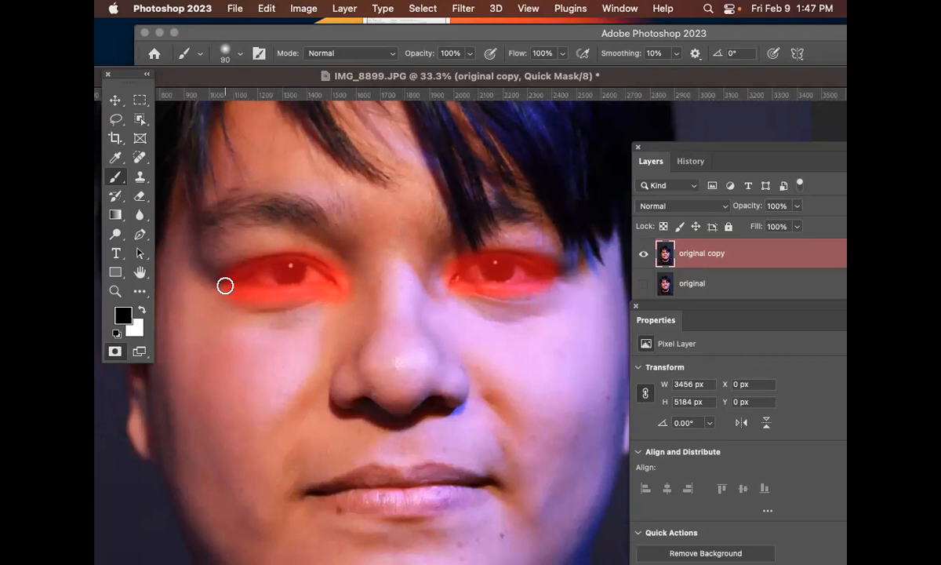
key("bracketleft")
key("bracketleft")
key("bracketleft")
key("bracketright")
key("bracketright")
key("bracketright")
key("bracketright")
key("bracketright")
key("bracketright")
key("bracketright")
key("bracketright")
key("bracketright")
key("bracketleft")
key("bracketleft")
key("bracketleft")
key("bracketleft")
key("bracketleft")
key("bracketleft")
Step: Exit Quick Mask mode to load the selection, reduce the photo to 8.33% and enlarge its window around the whole image
left_click(114, 354)
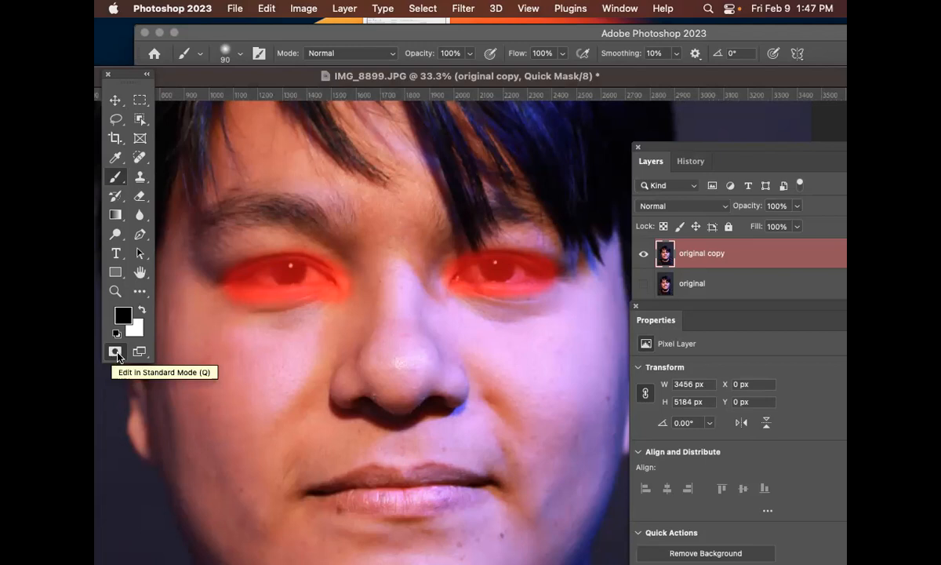
left_click(115, 354)
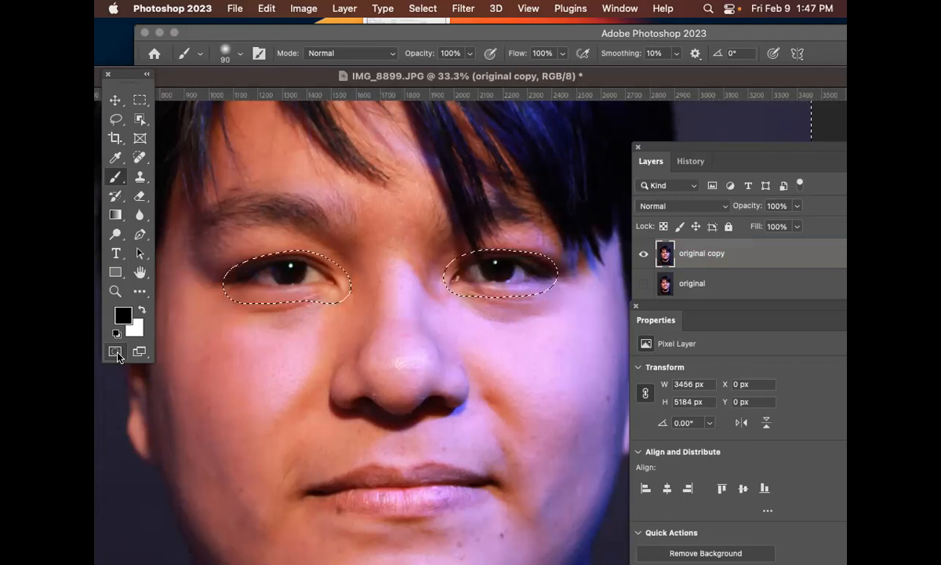
key("super+minus")
key("super+minus")
key("super+equal")
key("super+minus")
key("super+minus")
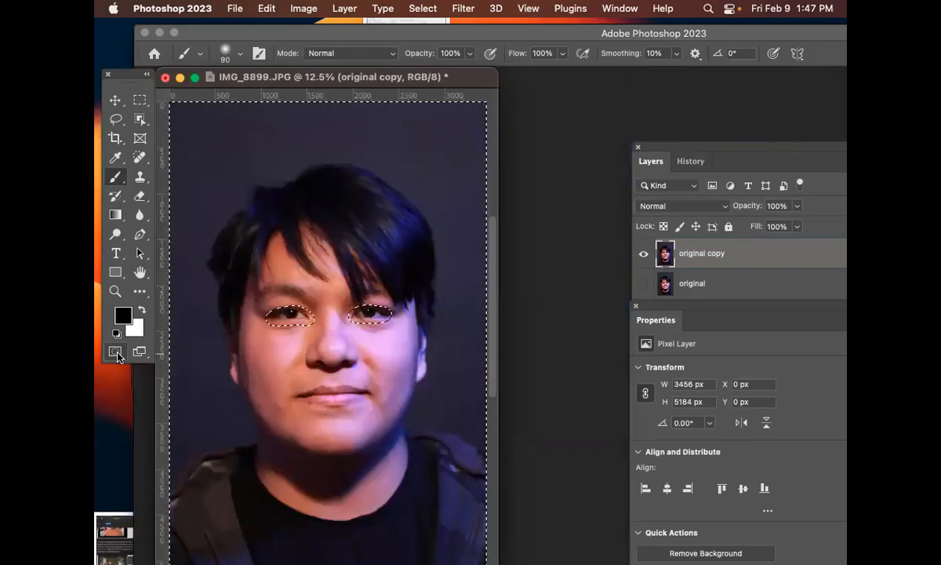
key("super+minus")
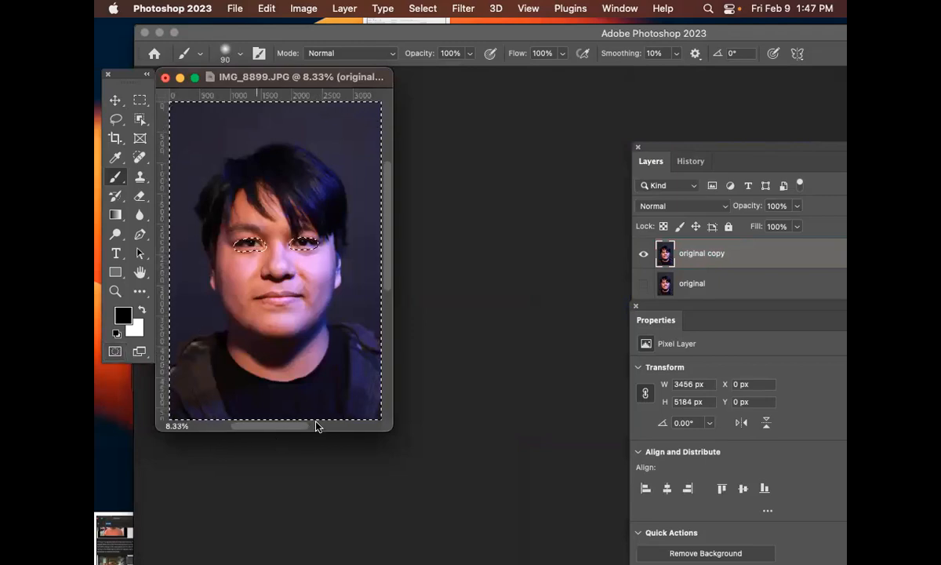
left_click_drag(389, 426, 511, 517)
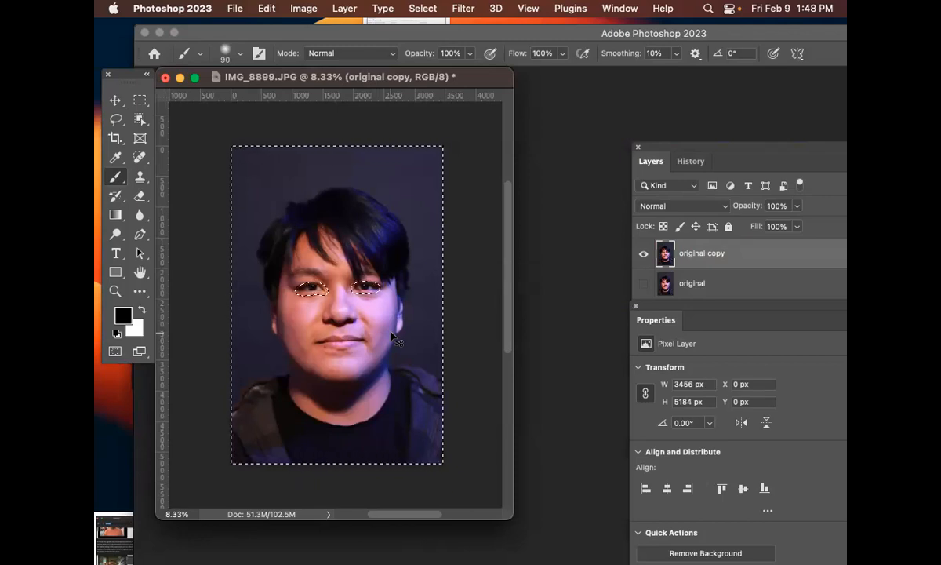
Step: Invert the selection back and forth, try inverting the image colors outside the eyes, and undo the color inversion
key("shift+super+i")
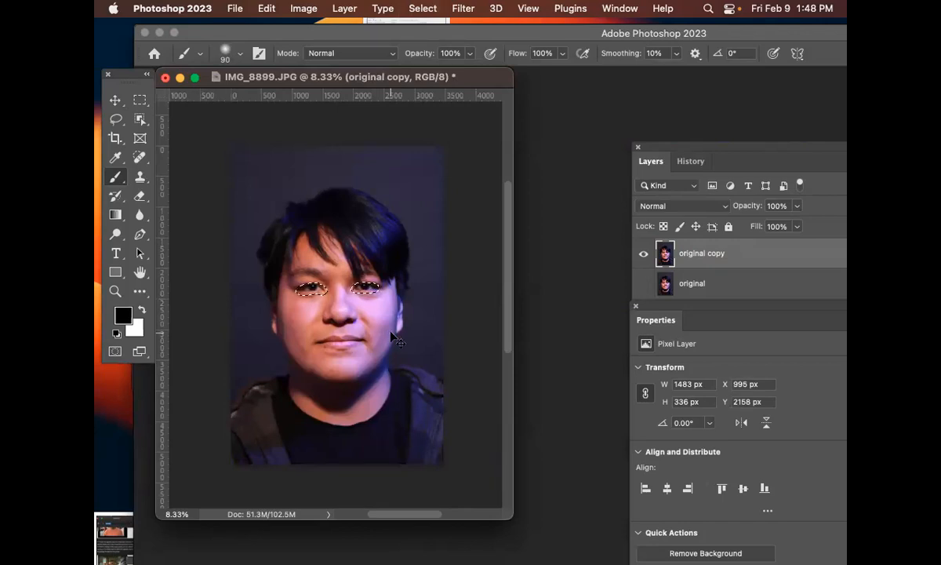
key("super+a")
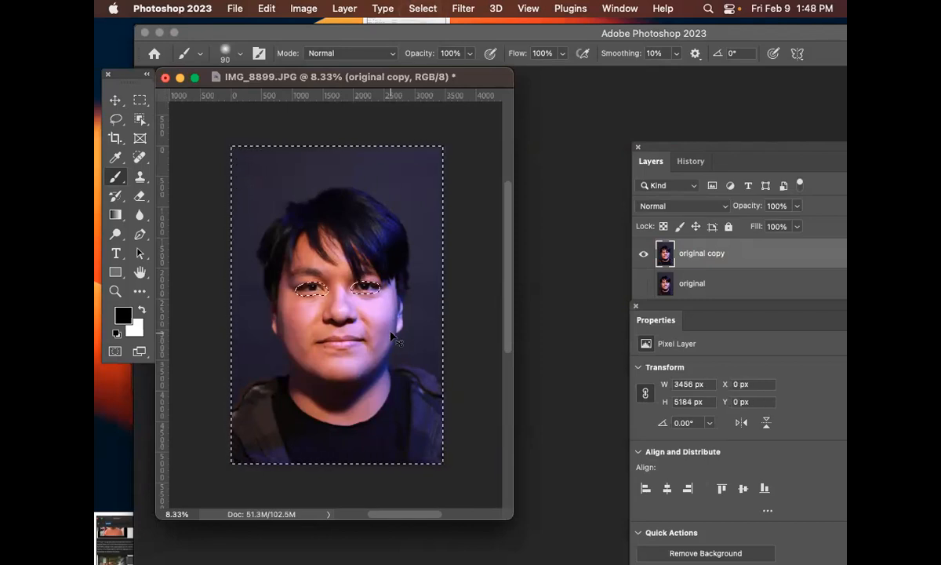
key("super+i")
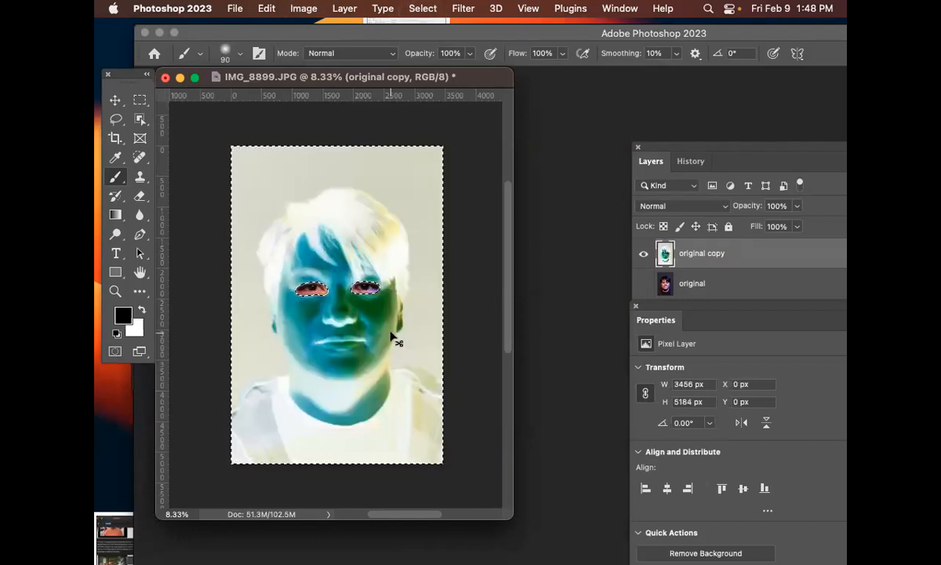
key("super+z")
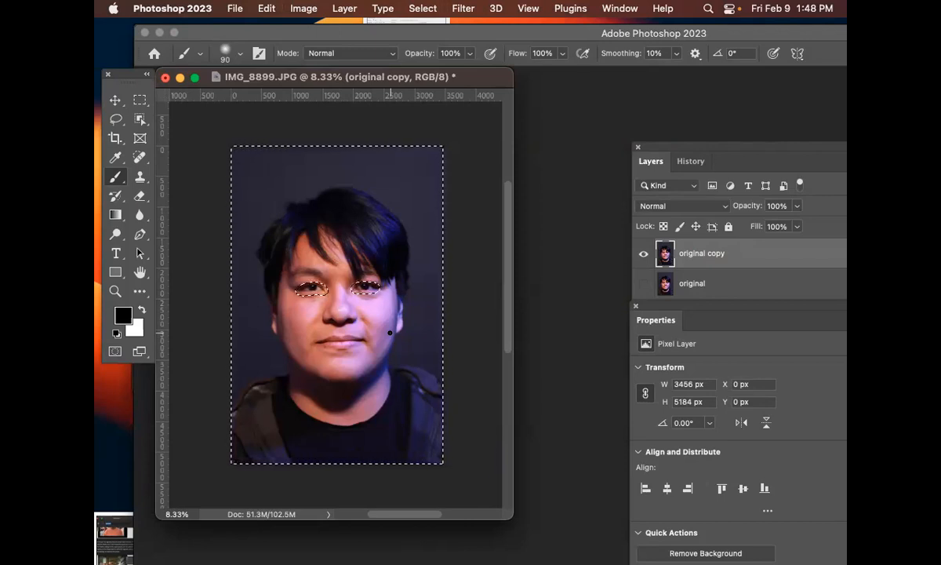
Step: Invert the selection so only the two eyes are selected, and enlarge the photo to 33.3% with both eyes in view
key("shift+super+i")
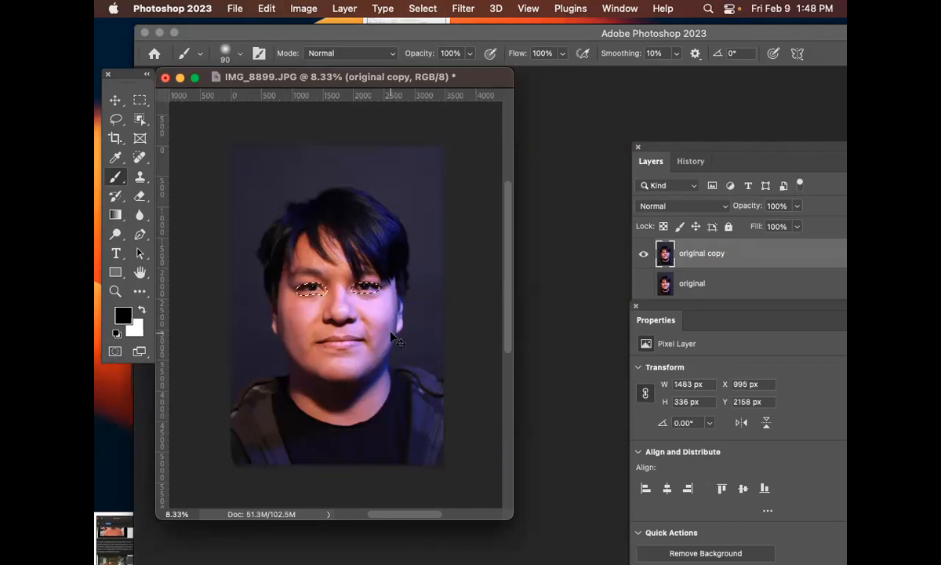
key("super+equal")
key("super+equal")
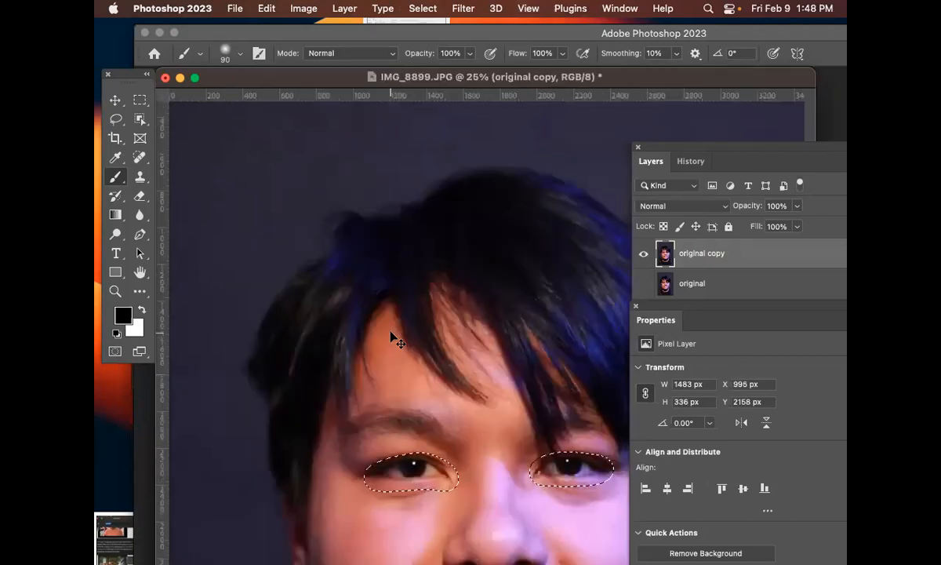
key("super+equal")
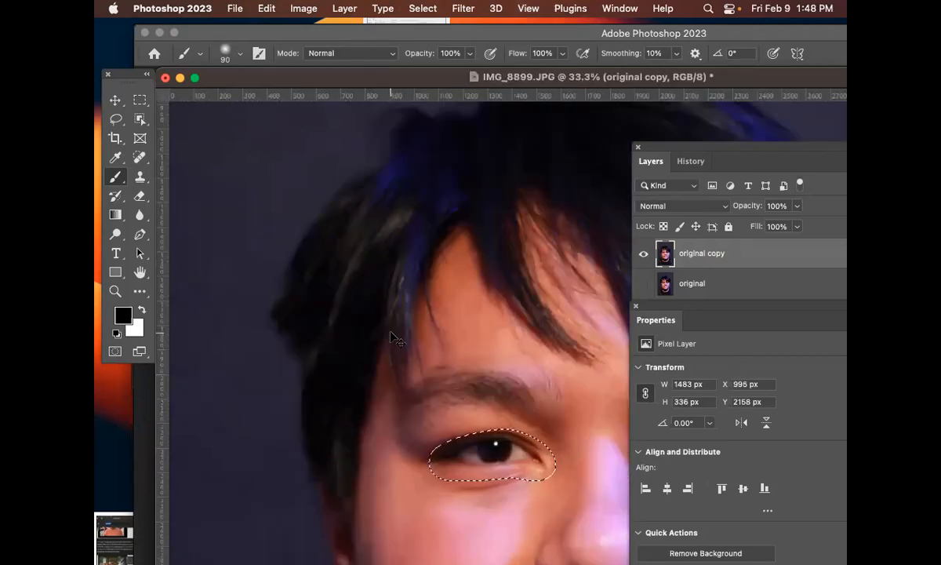
left_click_drag(512, 390, 294, 220)
left_click_drag(432, 282, 472, 257)
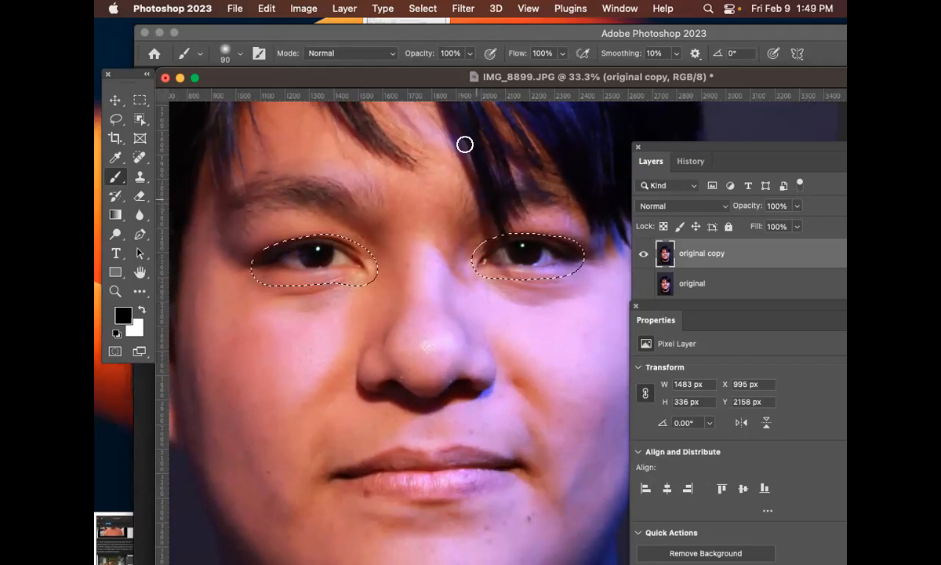
Step: Open the Unsharp Mask filter for the selected eyes, frame an eye in its preview at 33% and move the dialog clear of the face
left_click(463, 8)
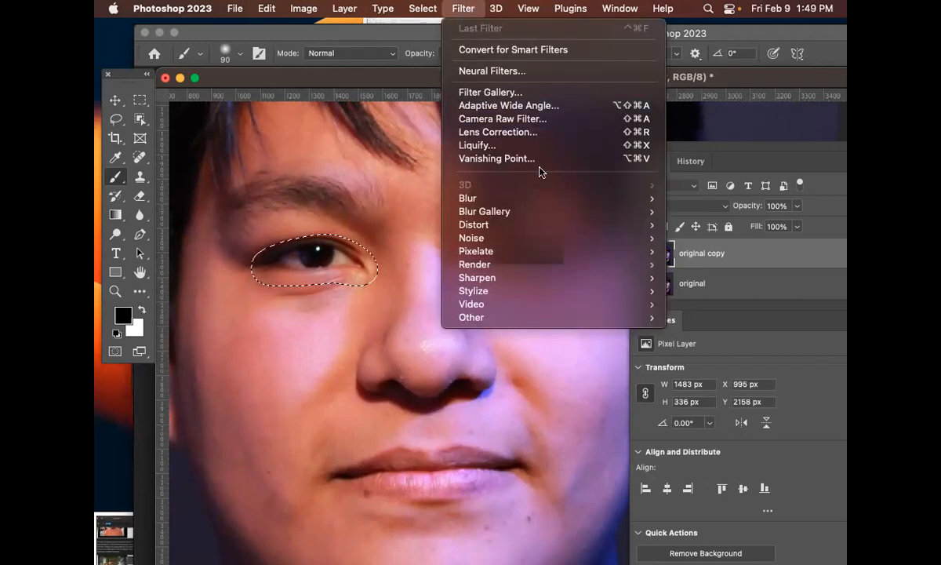
mouse_move(536, 280)
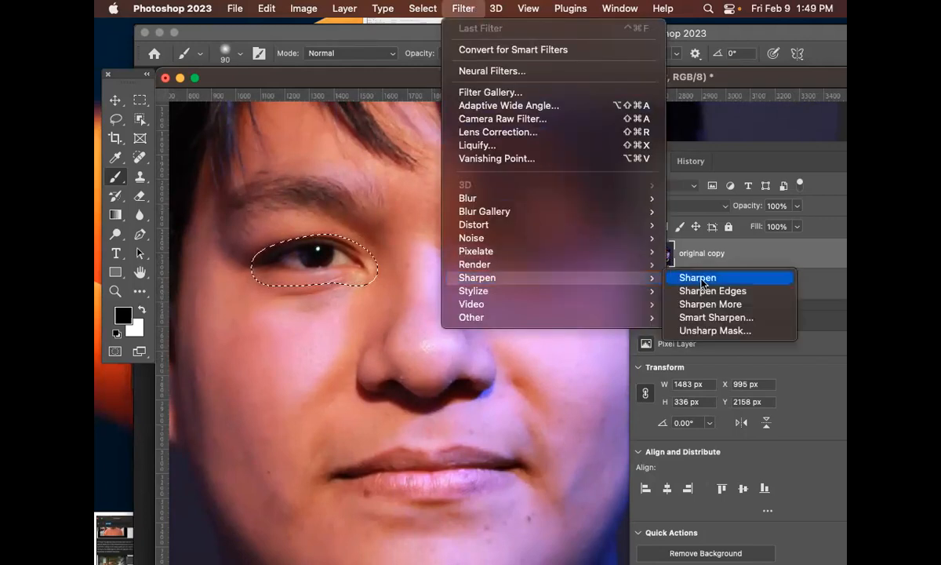
left_click(720, 331)
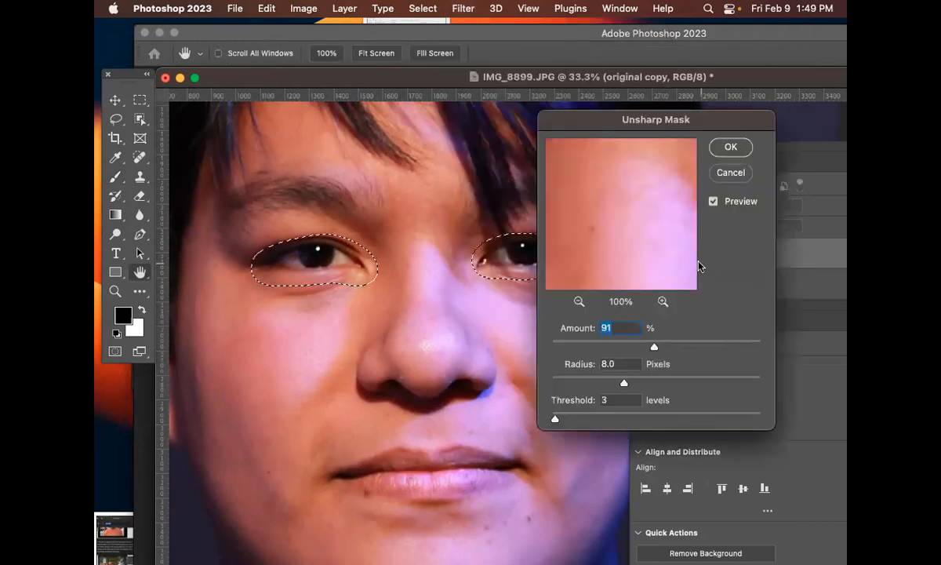
left_click(713, 201)
left_click(713, 202)
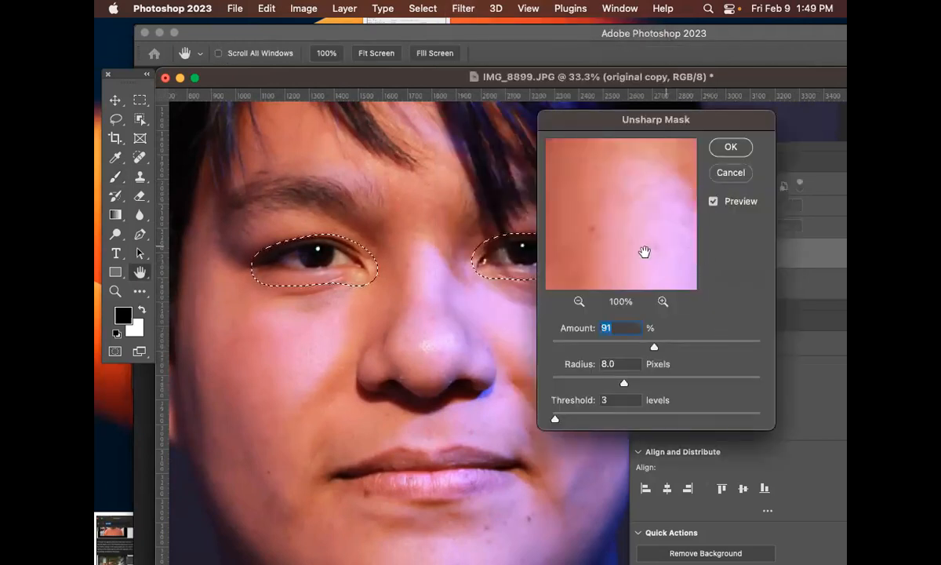
left_click_drag(643, 252, 672, 153)
left_click(578, 301)
left_click(578, 301)
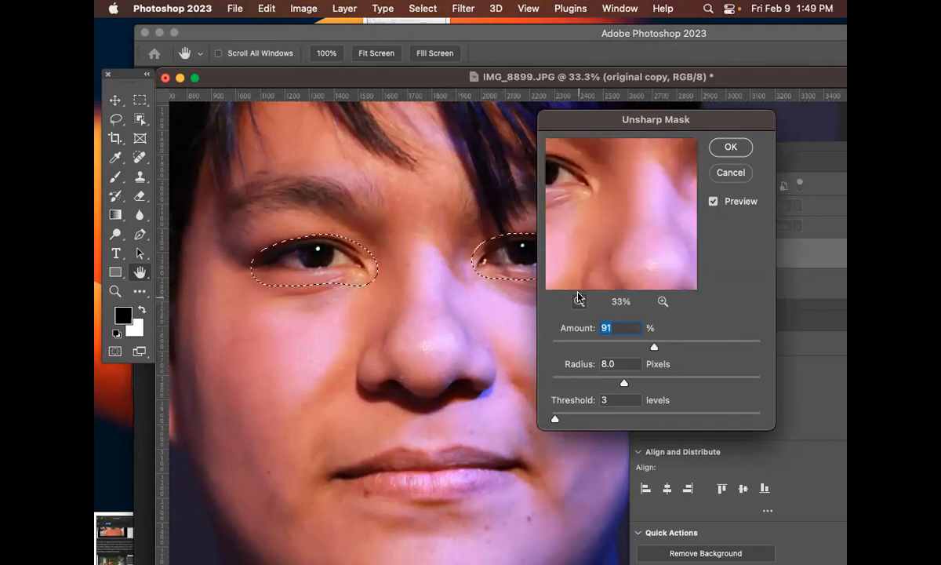
left_click_drag(552, 193, 668, 237)
left_click_drag(654, 122, 705, 107)
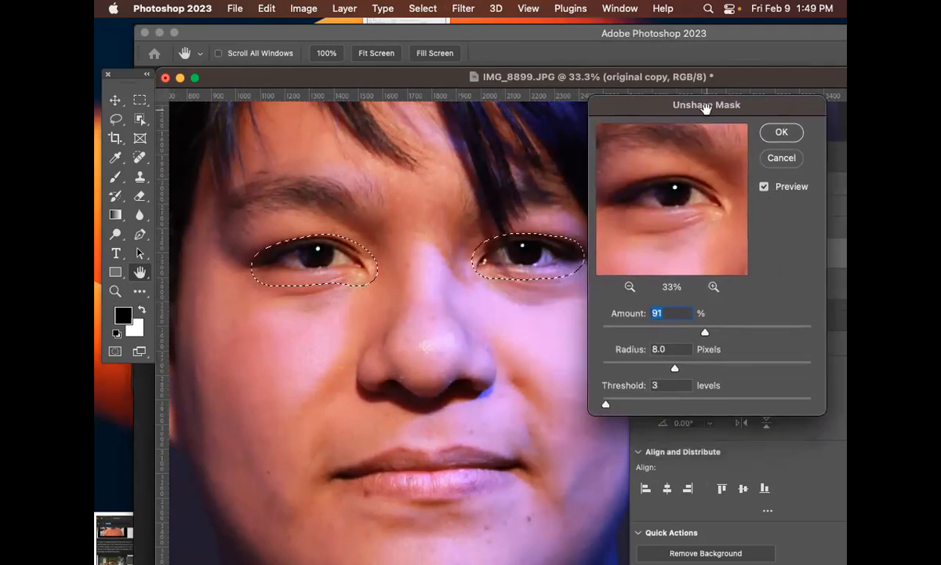
Step: Set the Unsharp Mask amount to 158% and radius to 6.8 pixels for the eyes
left_click_drag(706, 334, 741, 331)
left_click(681, 368)
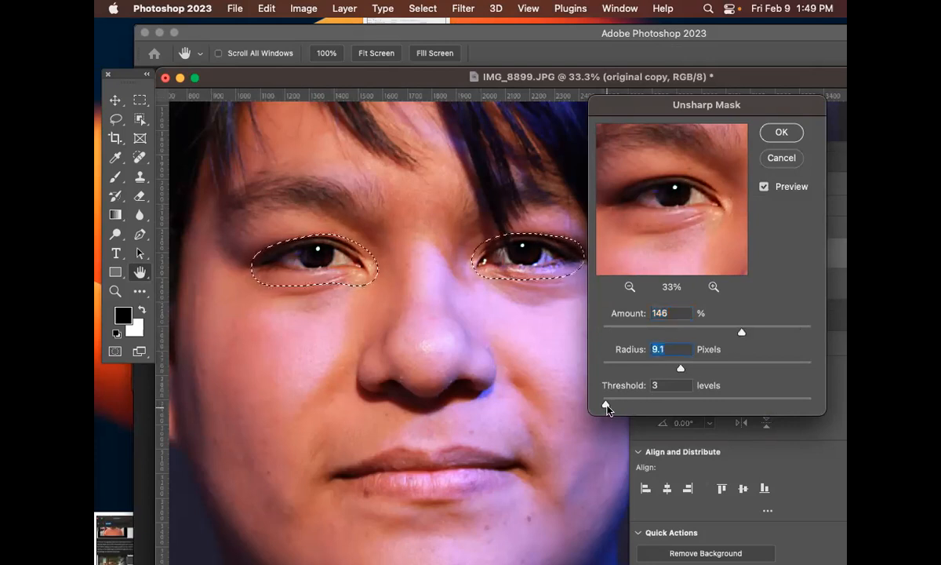
left_click_drag(740, 332, 735, 332)
mouse_move(681, 369)
left_mouse_down()
mouse_move(750, 369)
mouse_move(666, 370)
left_mouse_up()
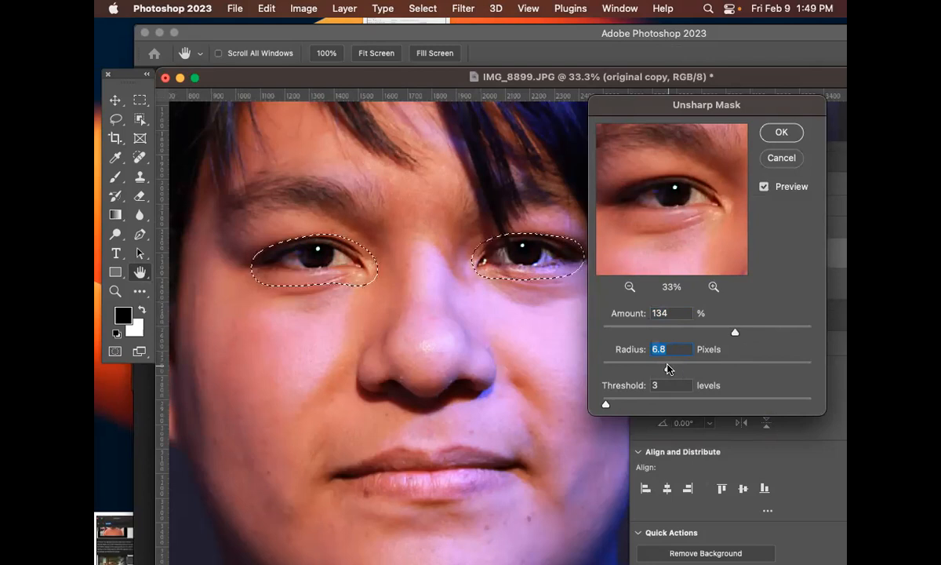
left_click_drag(735, 332, 748, 332)
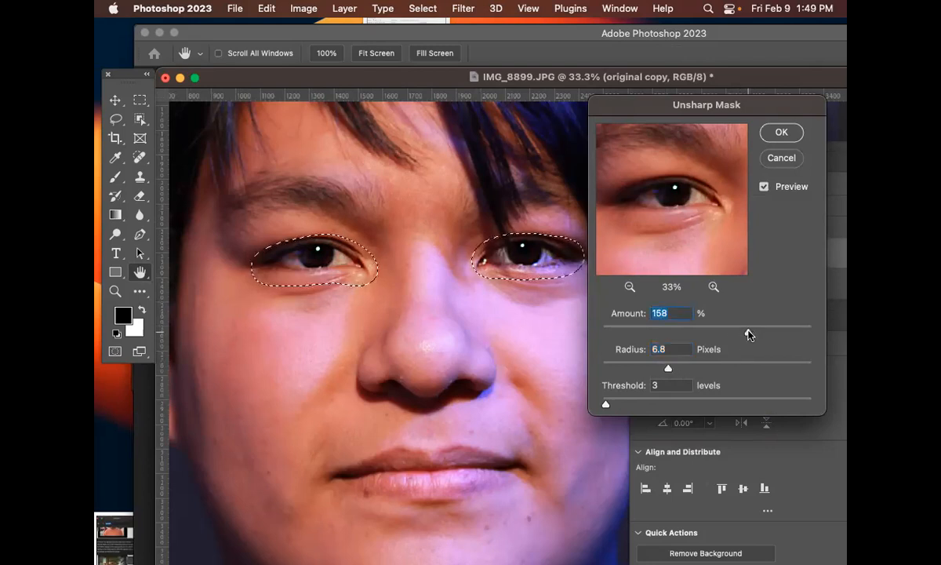
Step: Compare the eyes with and without the sharpening preview, and apply the Unsharp Mask
left_click(763, 187)
left_click(764, 187)
left_click(764, 188)
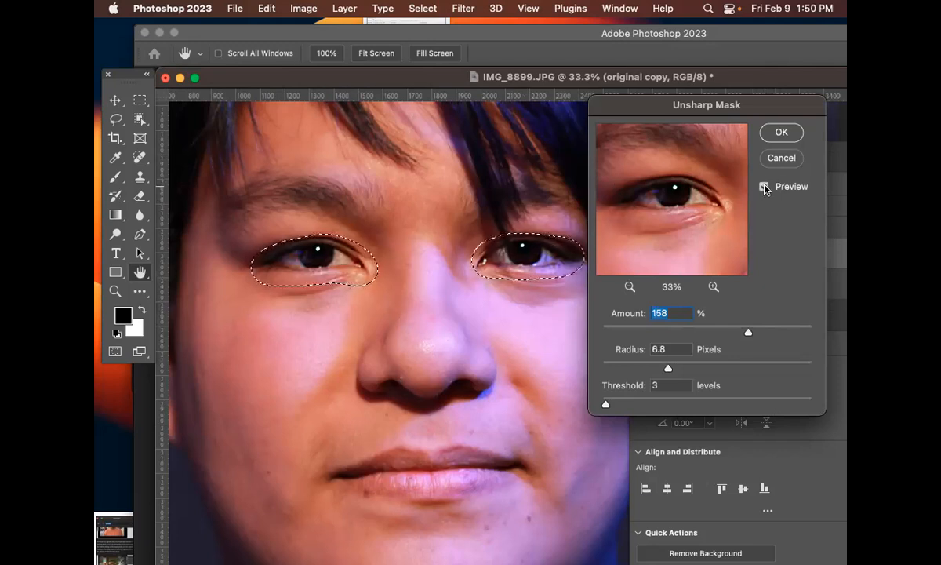
left_click(764, 187)
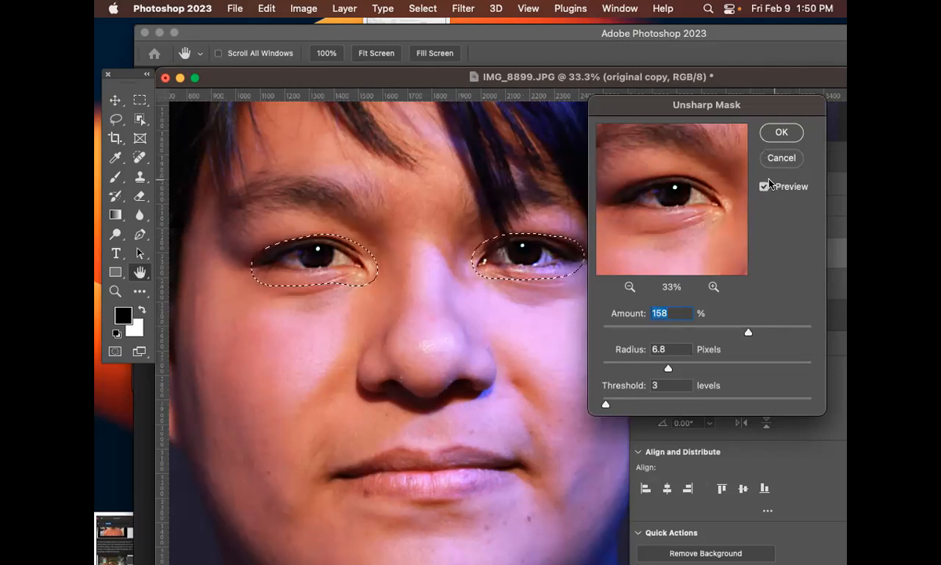
left_click(781, 131)
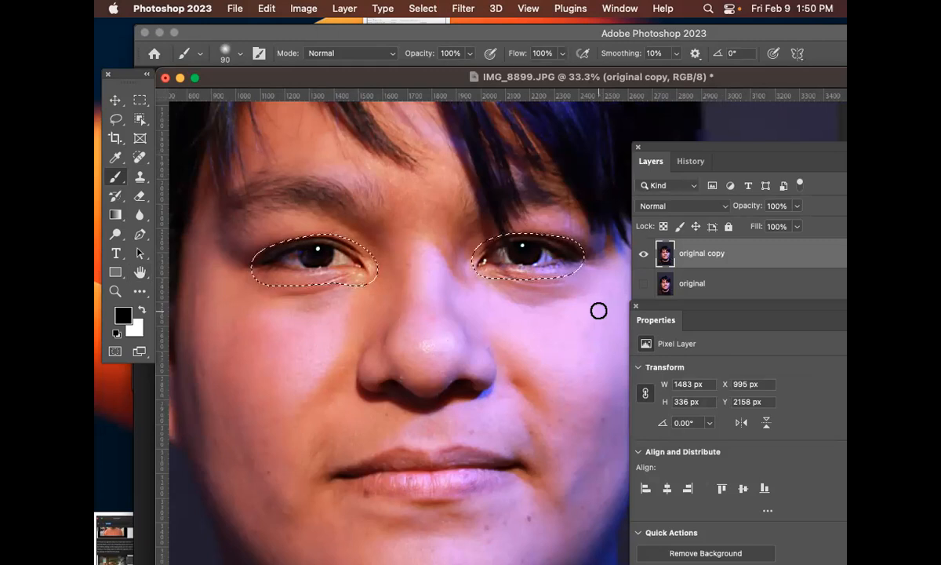
Step: Deselect the sharpened eyes and increase the brush size to 150 px with the mouth in view
left_click_drag(542, 349, 557, 245)
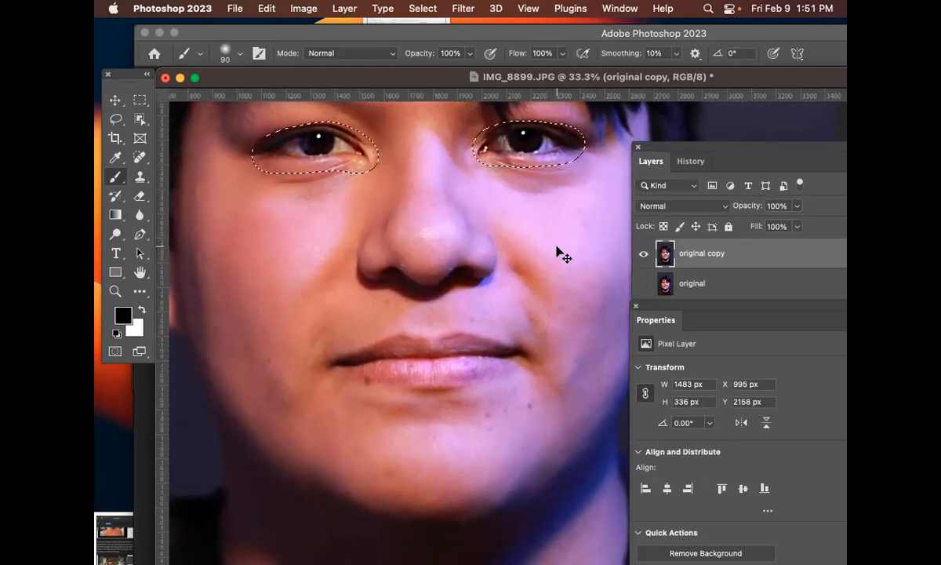
key("super+d")
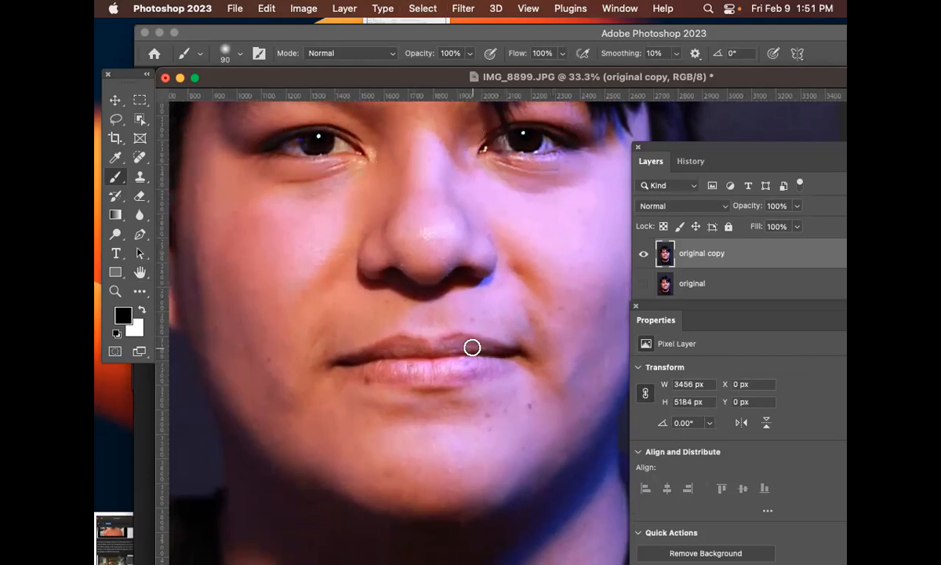
key("bracketright")
key("bracketright")
key("bracketright")
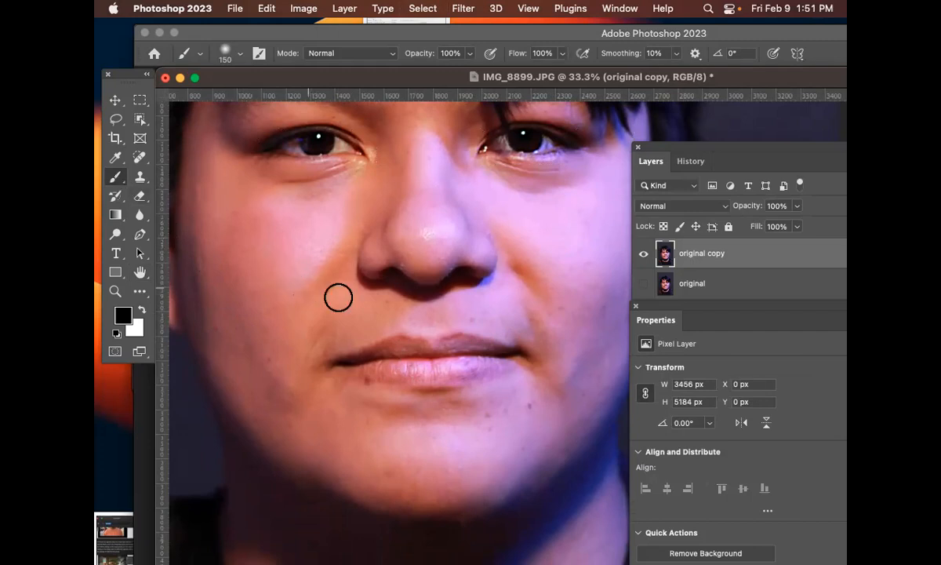
Step: Compare the sharpened original copy layer with the original by toggling layer visibility, leaving only the original copy shown
left_click(749, 261)
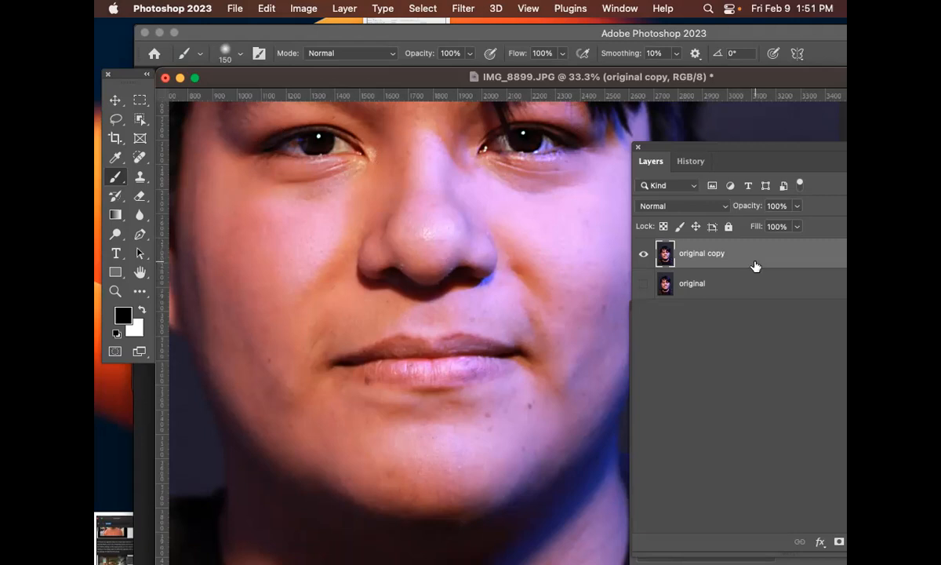
left_click(644, 283)
left_click(643, 253)
left_click(644, 253)
left_click(644, 255)
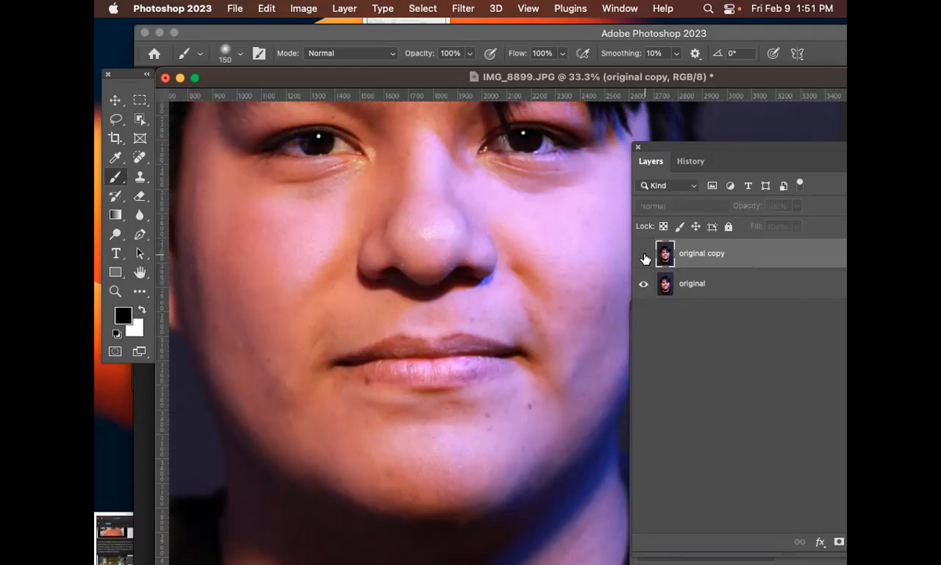
left_click(644, 252)
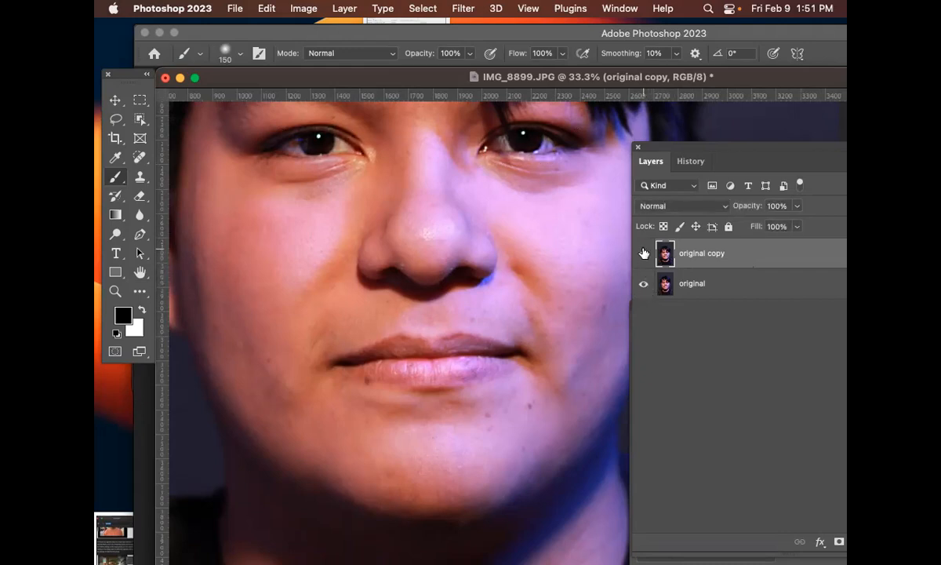
left_click(643, 253)
left_click(644, 252)
left_click(644, 253)
left_click(644, 253)
left_click(644, 252)
left_click(644, 253)
left_click(644, 253)
left_click(644, 252)
left_click(644, 253)
left_click(644, 286)
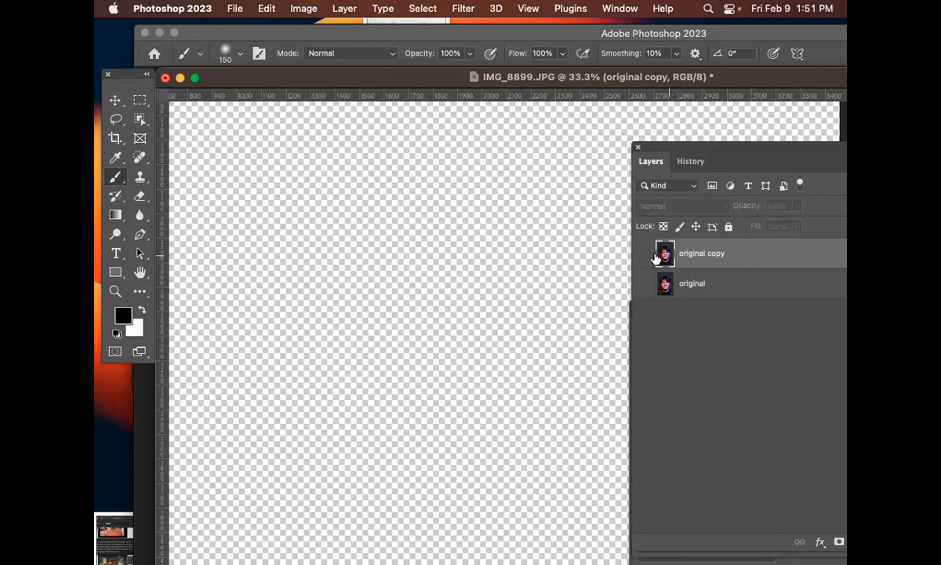
left_click(644, 253)
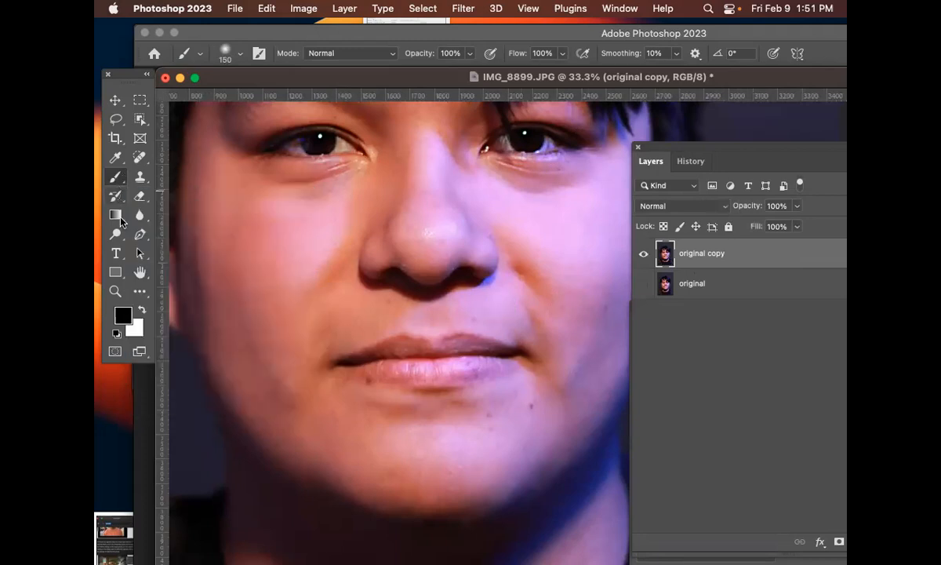
Step: Paint a Quick Mask over both lips with an 80 px brush and load it as a selection
left_click(115, 352)
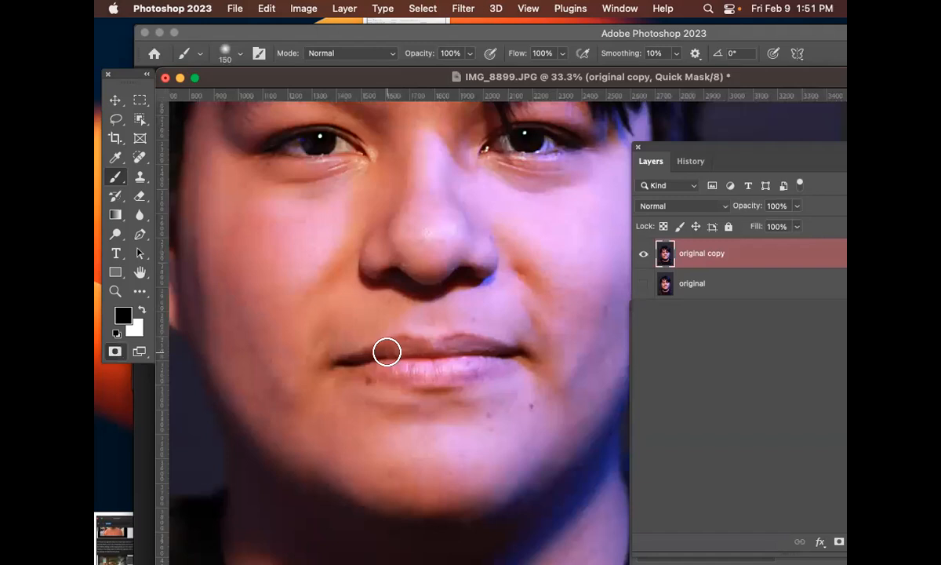
key("bracketleft")
key("bracketleft")
key("bracketleft")
key("bracketleft")
left_click(330, 363)
mouse_move(354, 365)
left_mouse_down()
mouse_move(477, 372)
mouse_move(527, 355)
mouse_move(473, 342)
mouse_move(395, 342)
mouse_move(333, 365)
mouse_move(450, 378)
mouse_move(490, 368)
mouse_move(449, 377)
mouse_move(372, 365)
mouse_move(416, 357)
mouse_move(389, 353)
mouse_move(495, 359)
mouse_move(436, 363)
mouse_move(525, 355)
mouse_move(335, 365)
mouse_move(407, 344)
mouse_move(523, 356)
mouse_move(430, 377)
mouse_move(342, 373)
mouse_move(429, 379)
mouse_move(523, 359)
left_mouse_up()
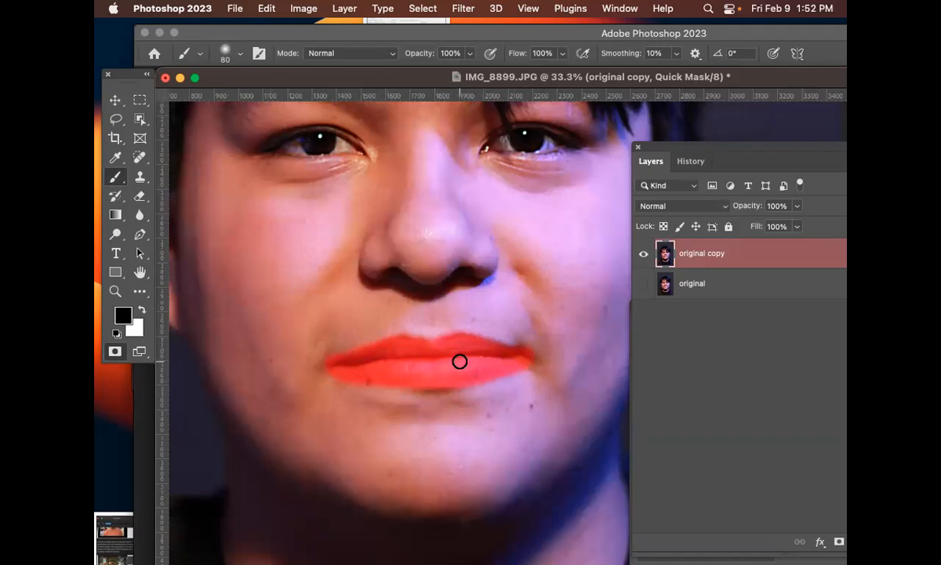
left_click(114, 352)
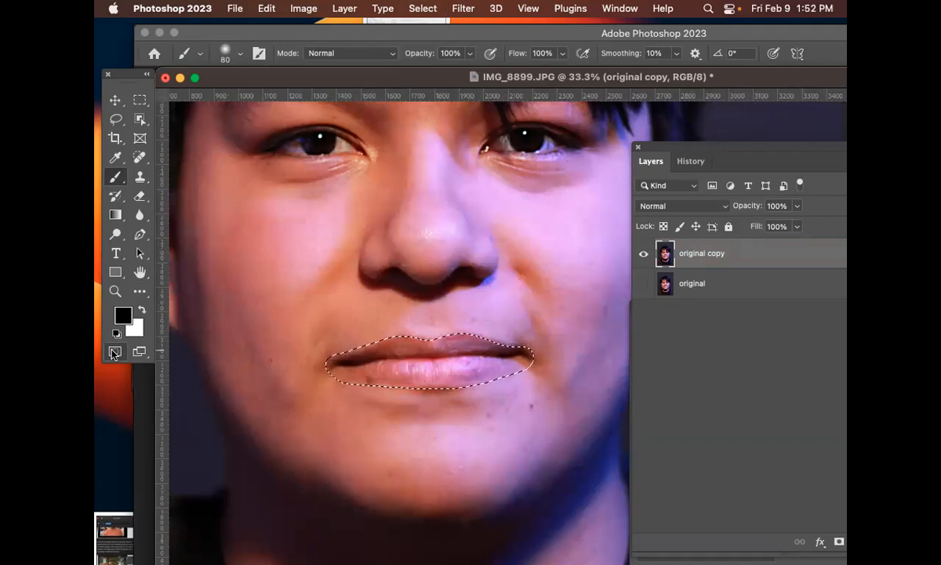
Step: Reapply the last Unsharp Mask filter to the selected lips on the original copy layer
key("super+minus")
key("super+minus")
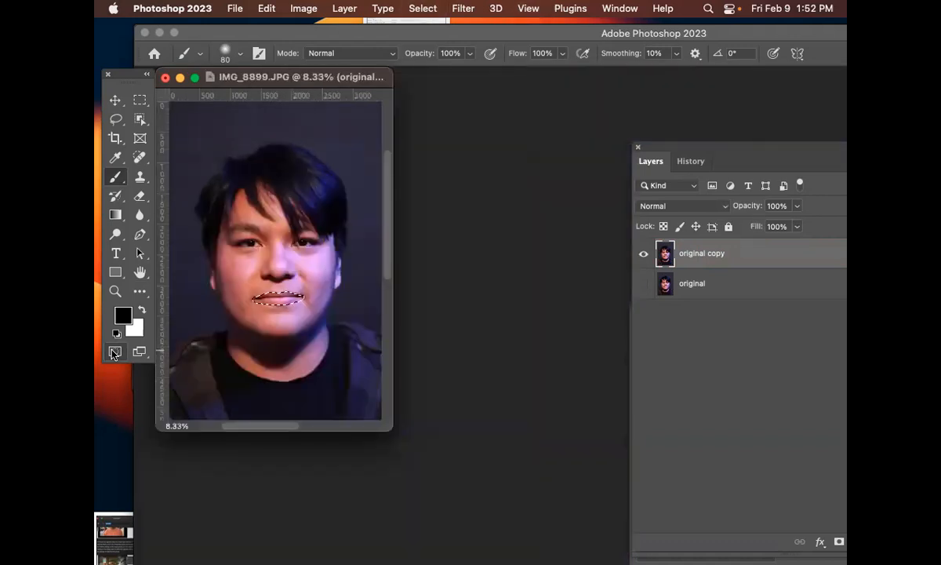
key("super+plus")
key("super+plus")
key("super+plus")
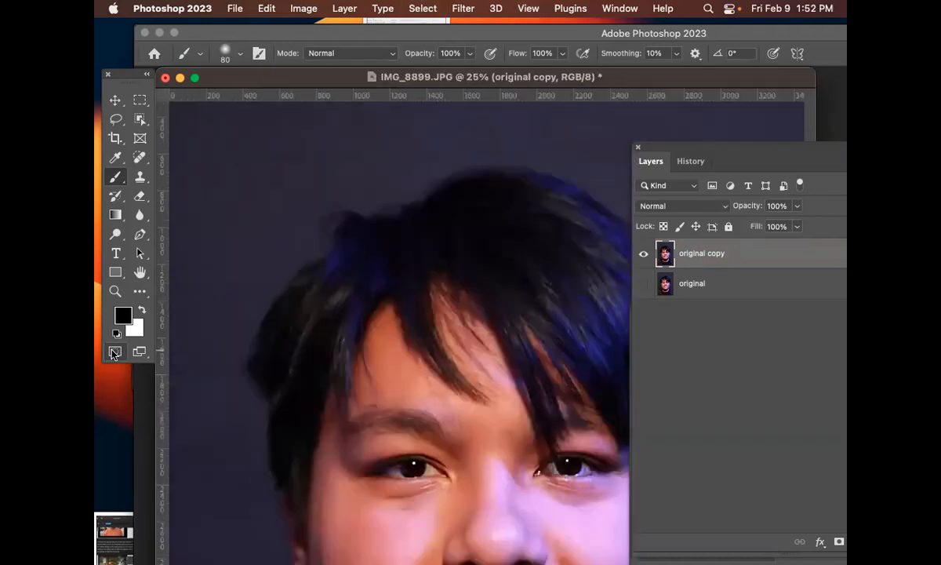
left_click_drag(484, 504, 286, 248)
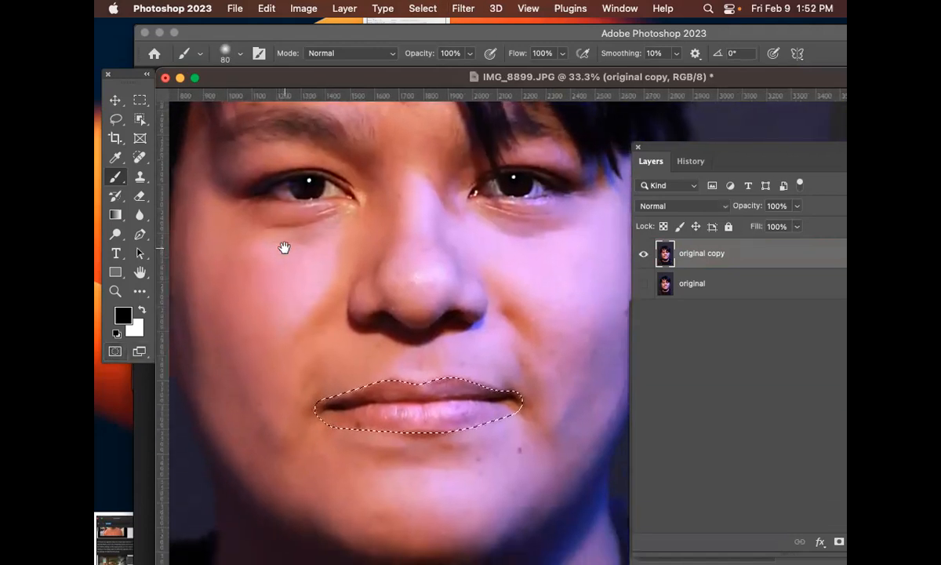
left_click_drag(442, 250, 421, 222)
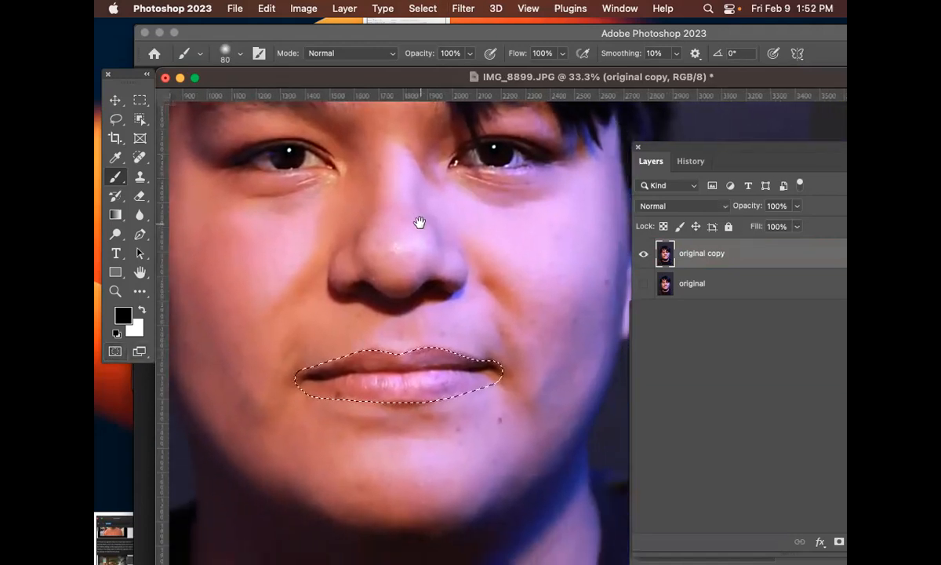
left_click(447, 9)
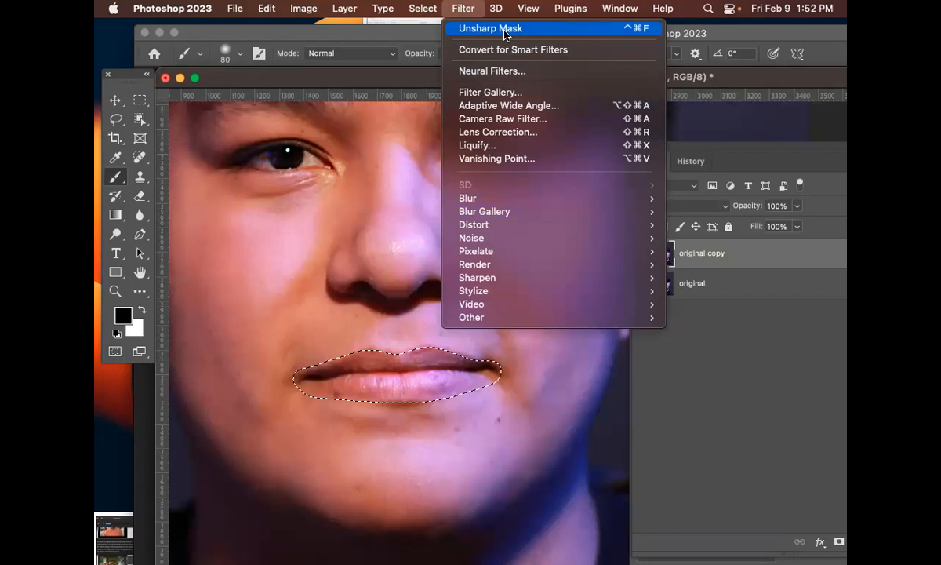
left_click(504, 29)
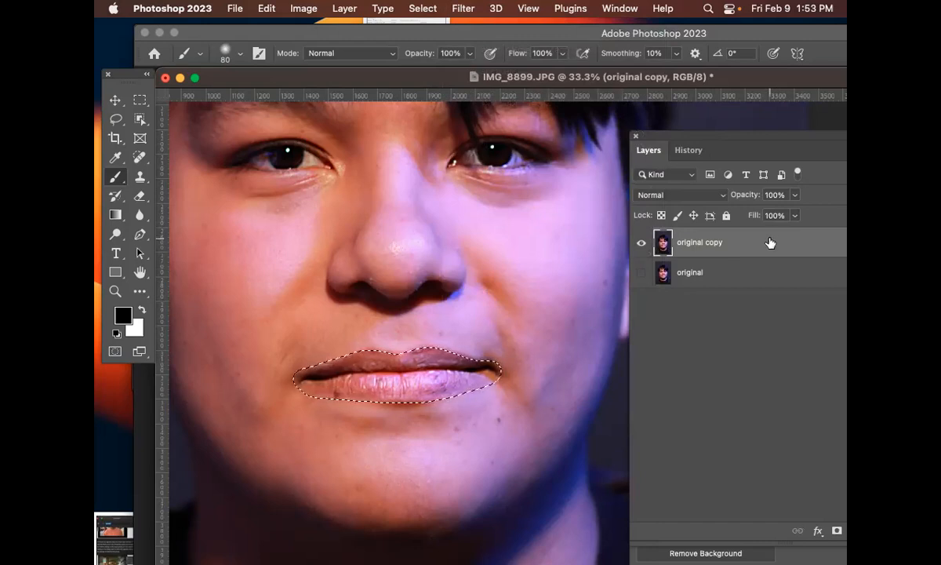
Step: Shift the layer list slightly, deselect the lips and increase the brush size to 300 px
left_click_drag(722, 138, 695, 126)
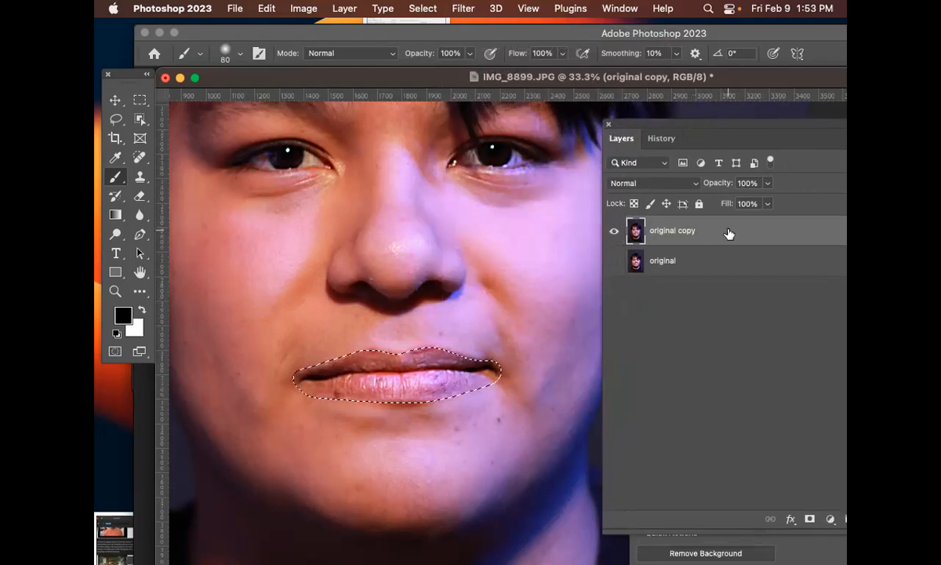
key("super+d")
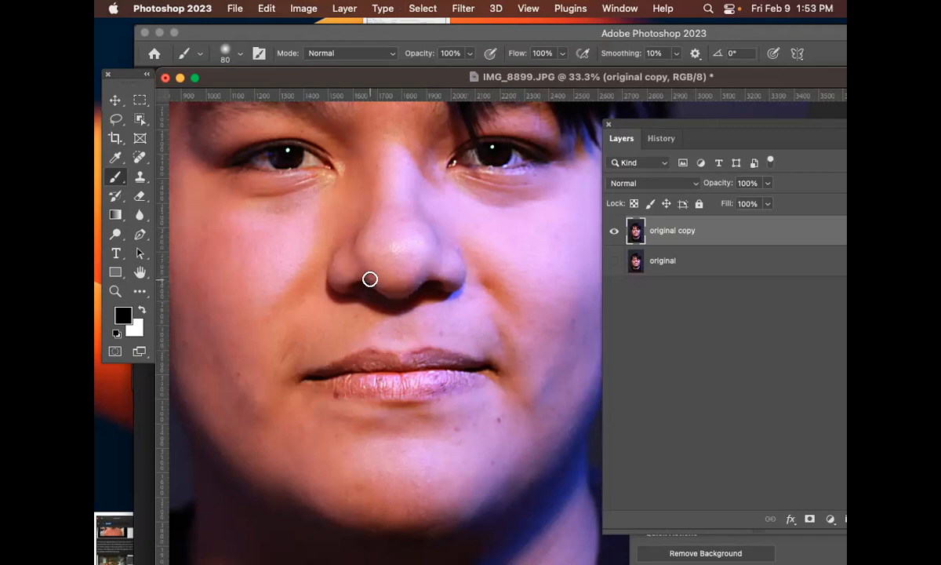
key("bracketright")
key("bracketright")
key("bracketright")
key("bracketright")
key("bracketright")
key("bracketright")
key("bracketright")
key("bracketright")
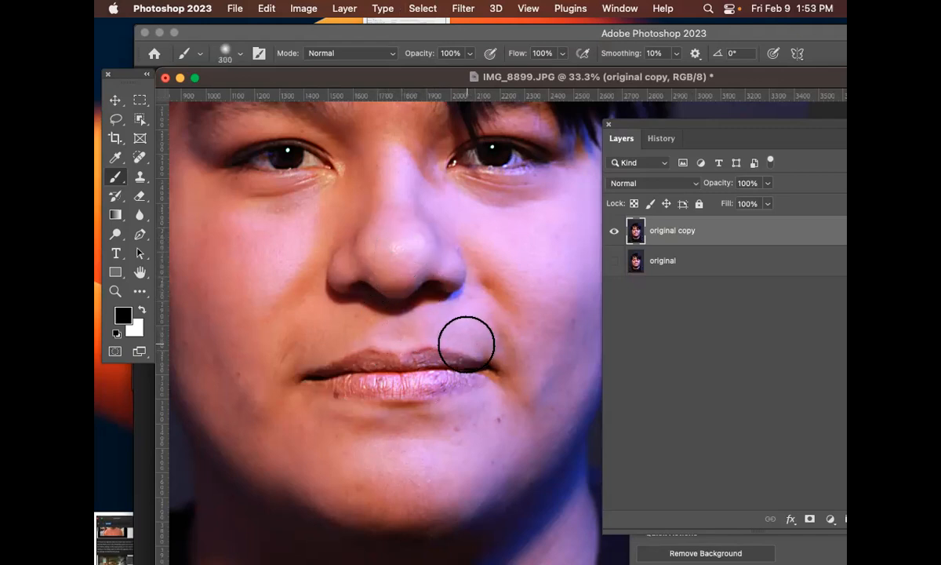
Step: Show the original layer together with the copy, reduce the photo to 8.33% and enlarge its window around the whole image
key("super+minus")
key("super+minus")
key("super+minus")
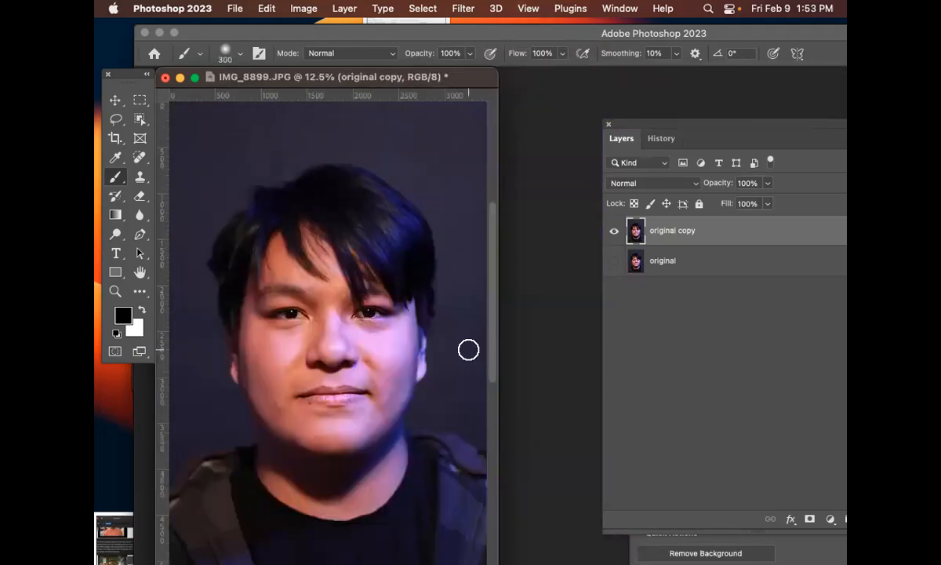
left_click(616, 232, "alt")
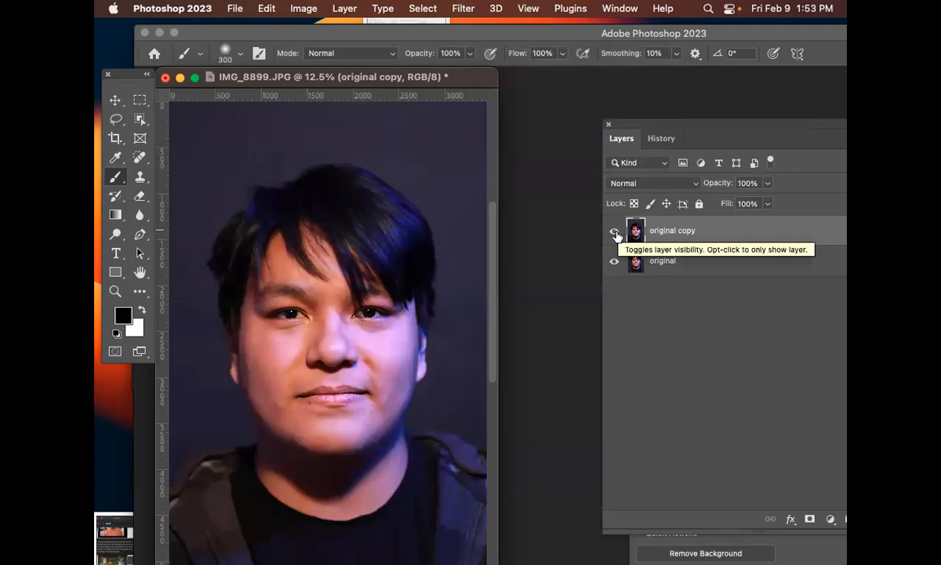
key("super+minus")
left_click_drag(385, 424, 544, 499)
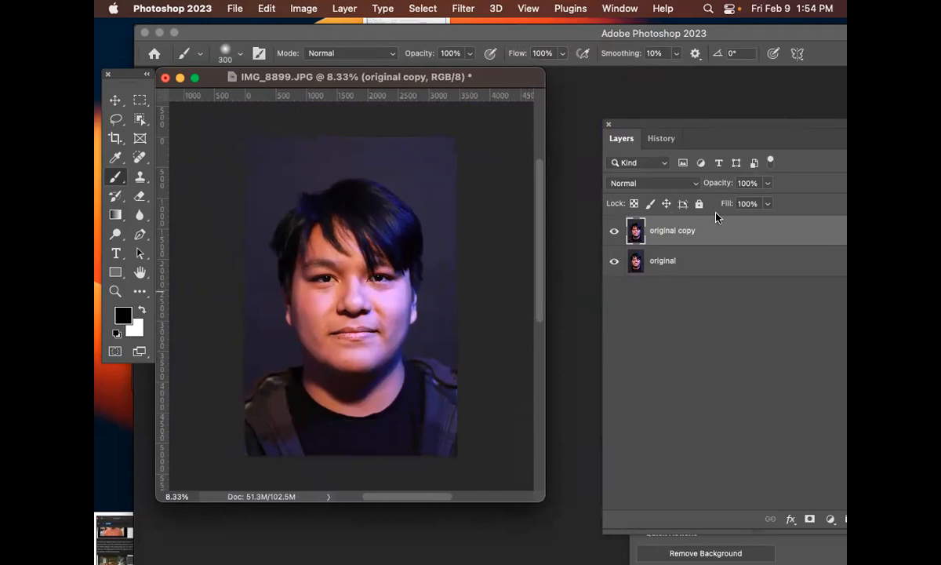
Step: Save the document in Photoshop format, named with the subject's first name followed by _edit_an, with Maximize Compatibility on
key("super+shift+s")
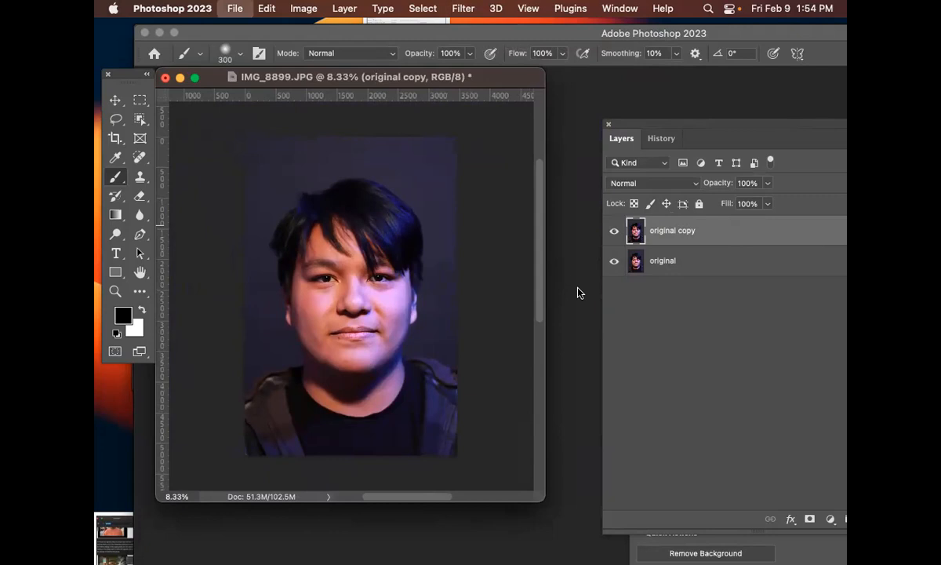
type("dnae")
key("BackSpace")
key("BackSpace")
key("BackSpace")
type("aniel")
key("BackSpace")
key("BackSpace")
key("BackSpace")
type("ni")
key("BackSpace")
key("BackSpace")
type("nieiel")
key("BackSpace")
key("BackSpace")
key("BackSpace")
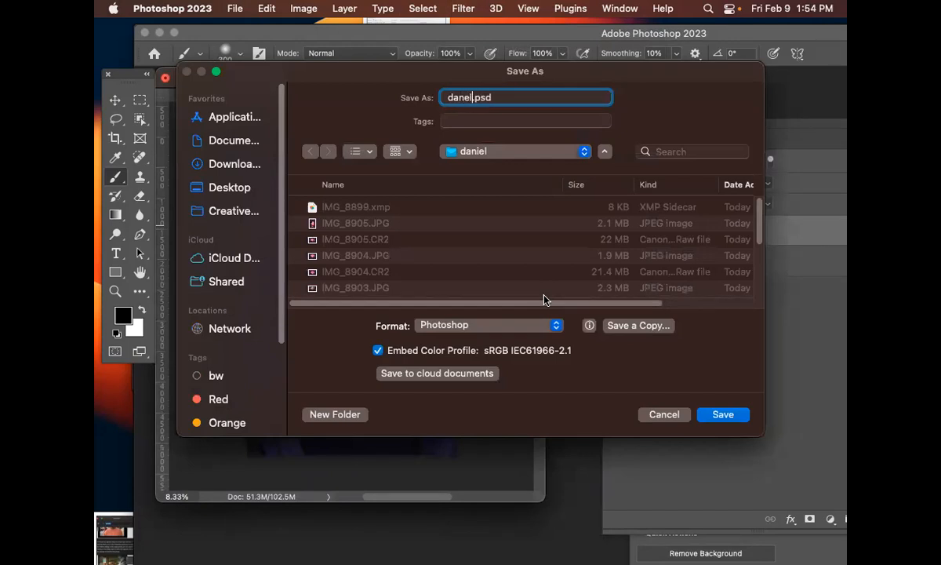
key("BackSpace")
type("iel_edit_an")
left_click(732, 416)
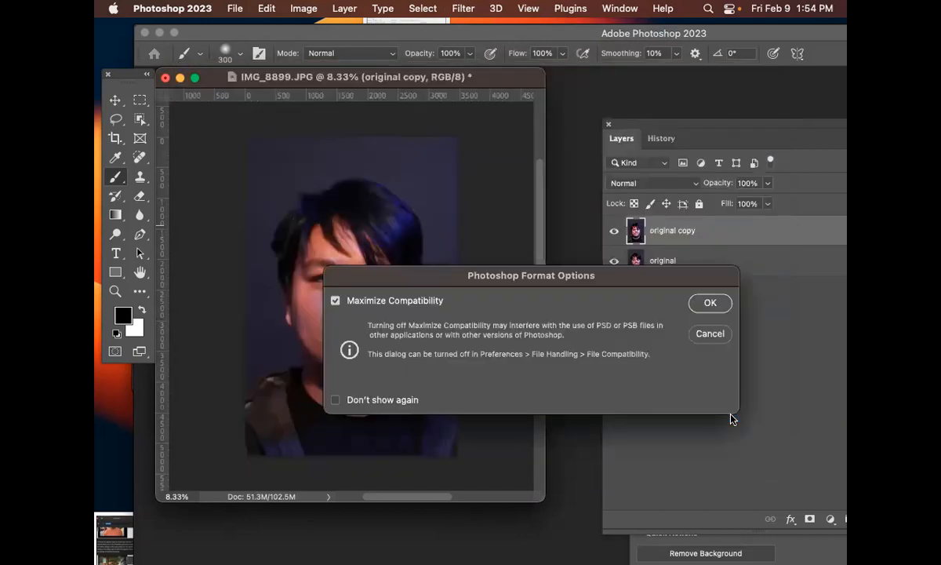
left_click(712, 306)
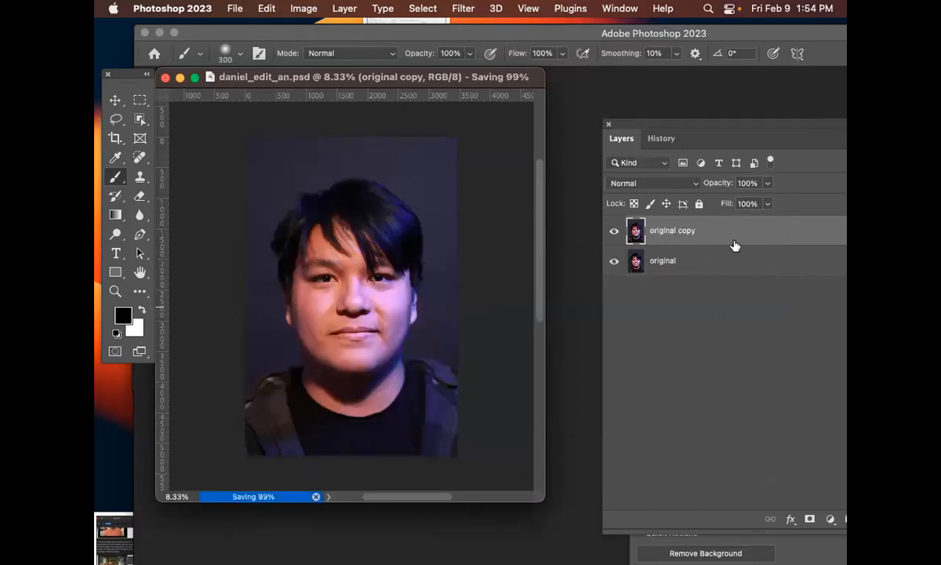
Step: Move the Layers panel beside the photo, narrow it until it is fully visible, and deselect all layers
left_click_drag(651, 120, 562, 89)
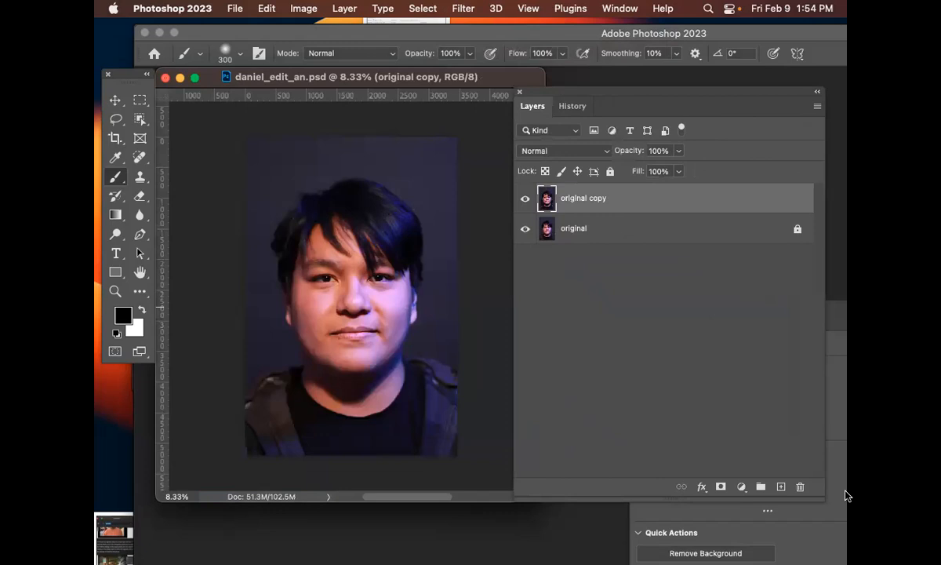
left_click_drag(773, 508, 752, 494)
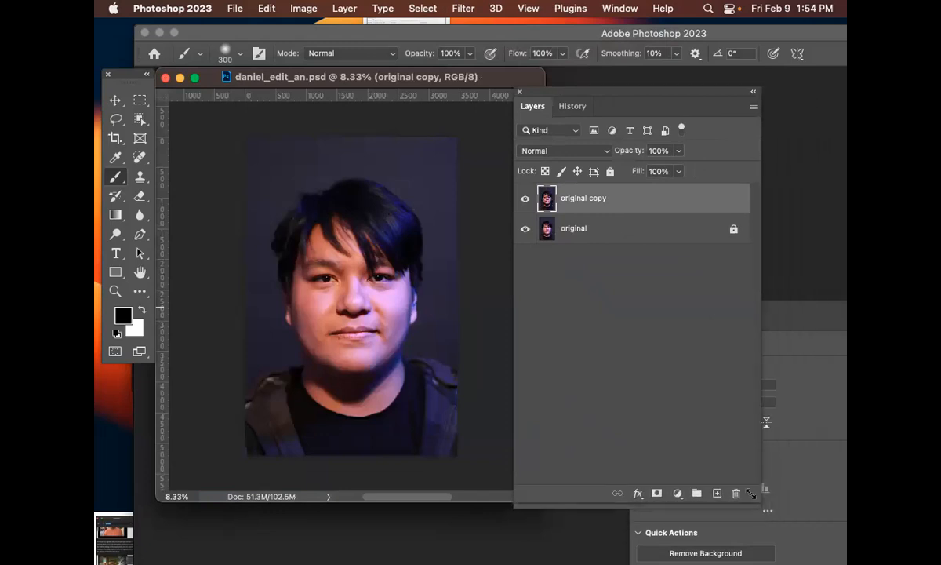
left_click(700, 385)
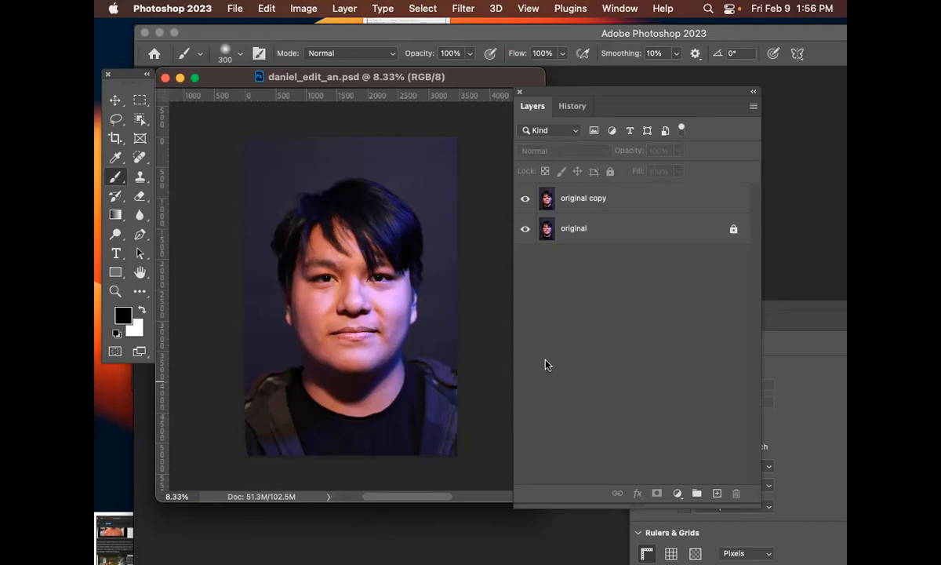
left_click_drag(604, 92, 614, 73)
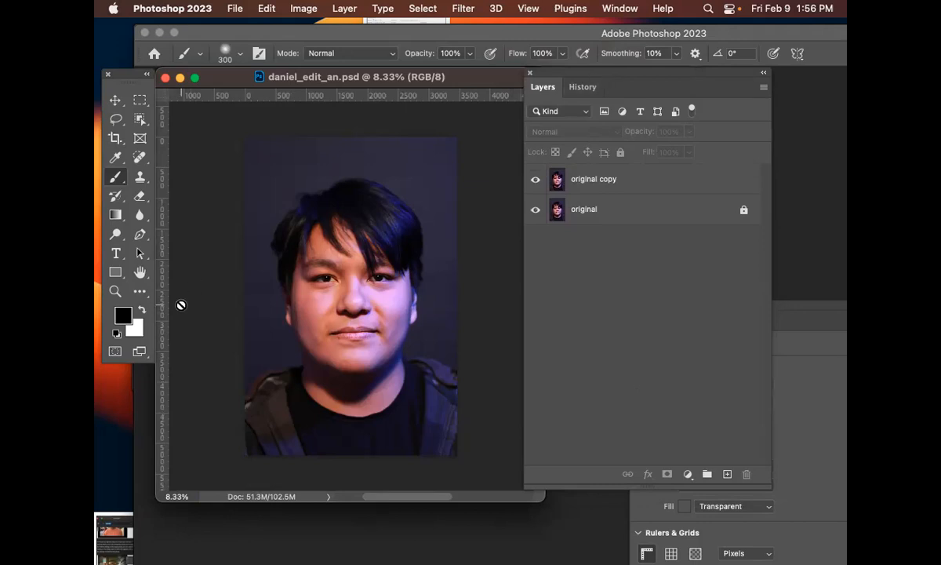
left_click(116, 275)
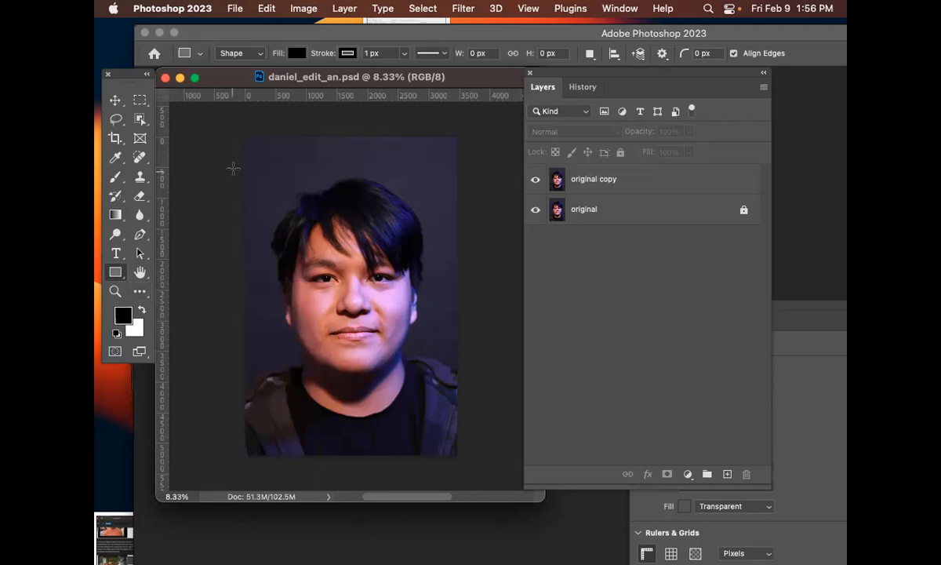
left_click_drag(243, 134, 457, 455)
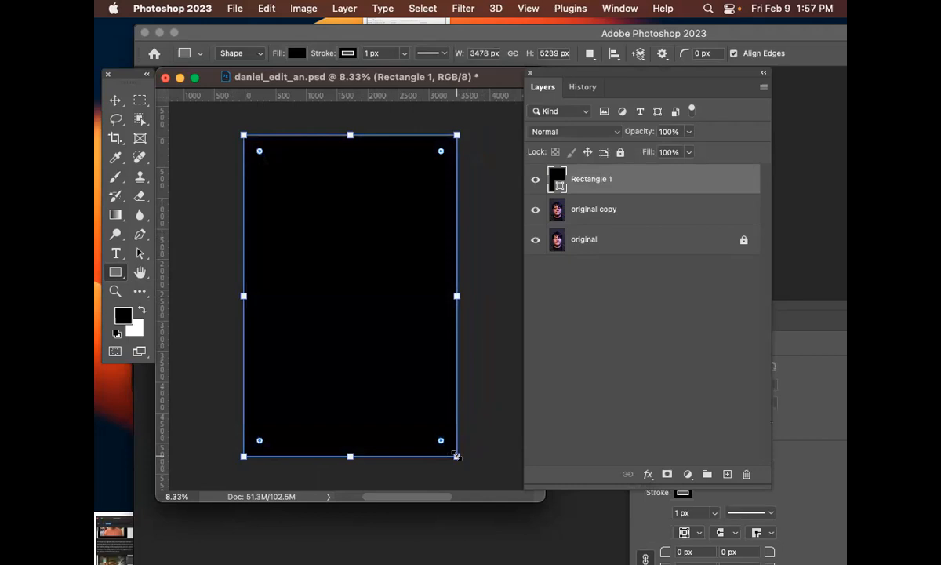
left_click(792, 308)
left_click_drag(796, 307, 725, 308)
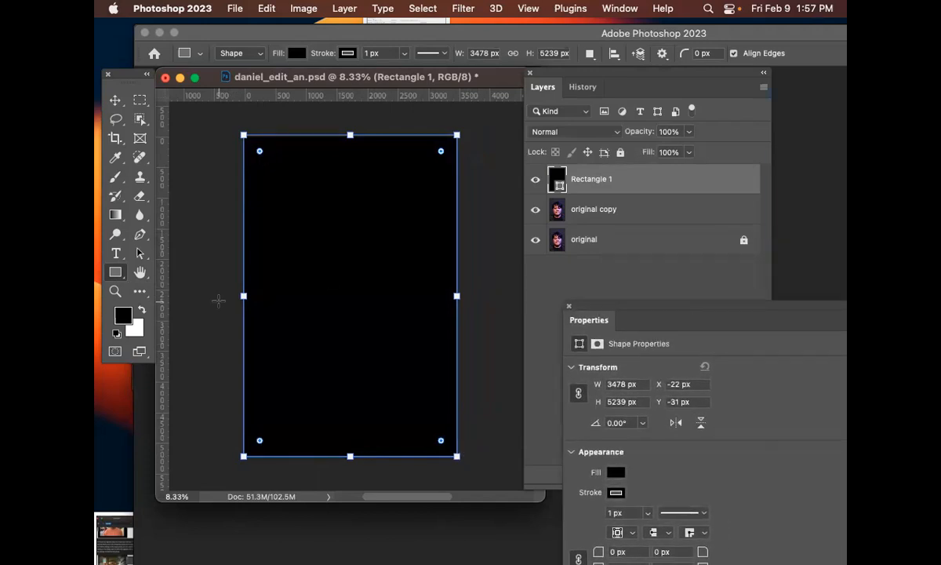
key("Delete")
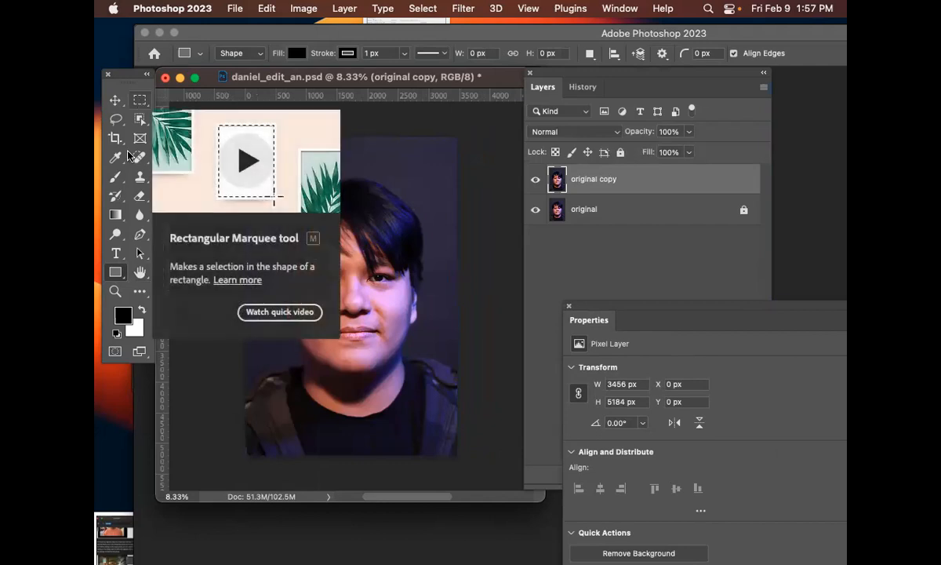
Step: Draw a black rectangle shape of about 3458 x 5231 px over the whole photo with the Rectangle tool
right_click(119, 273)
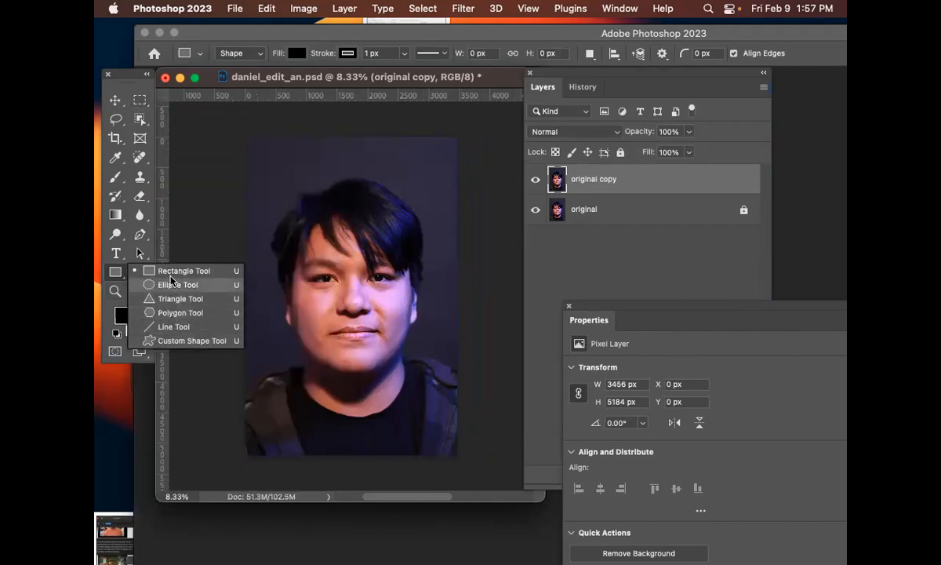
left_click(116, 277)
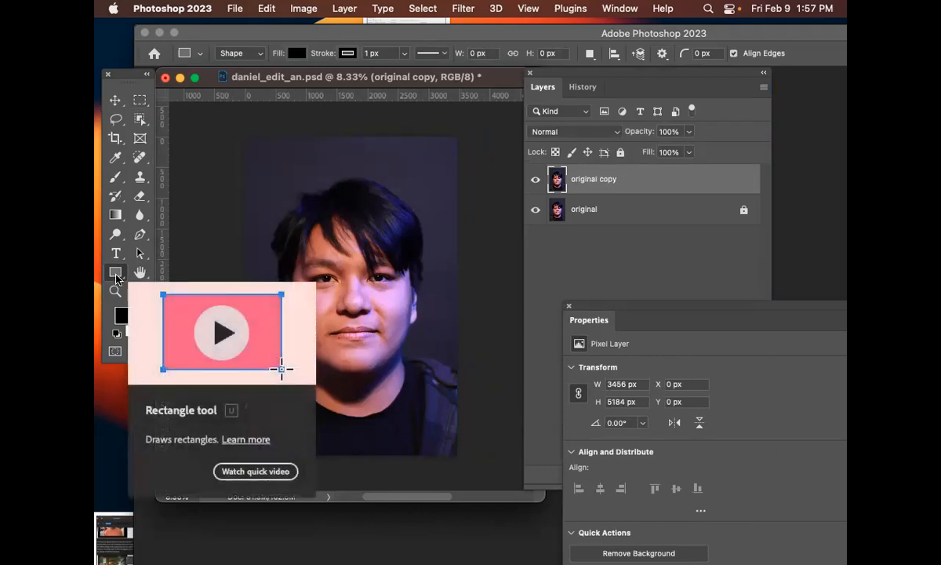
left_click(119, 276)
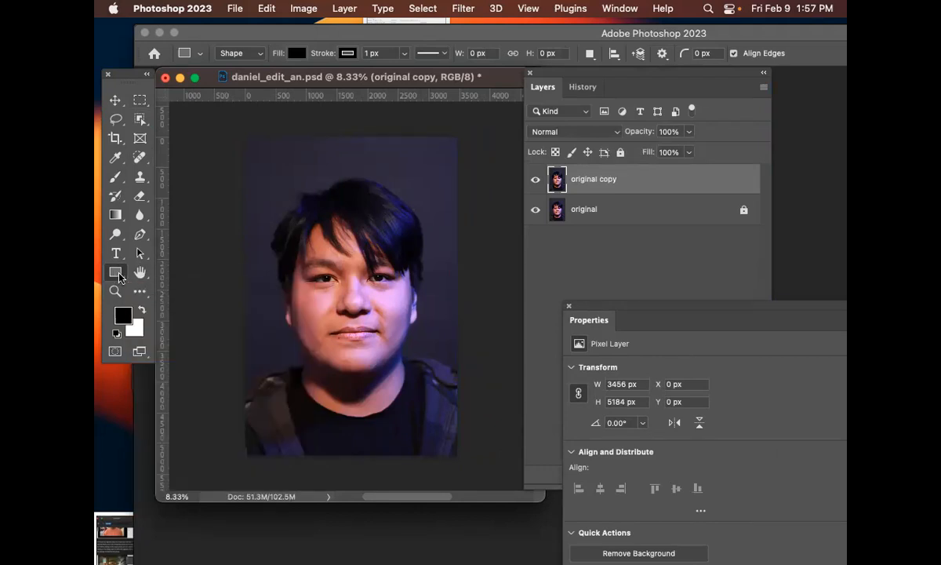
left_click(120, 276)
left_click_drag(243, 137, 456, 457)
Step: Rearrange the Properties panel to uncover the layer list, and make the black rectangle the active layer
left_click_drag(651, 309, 616, 280)
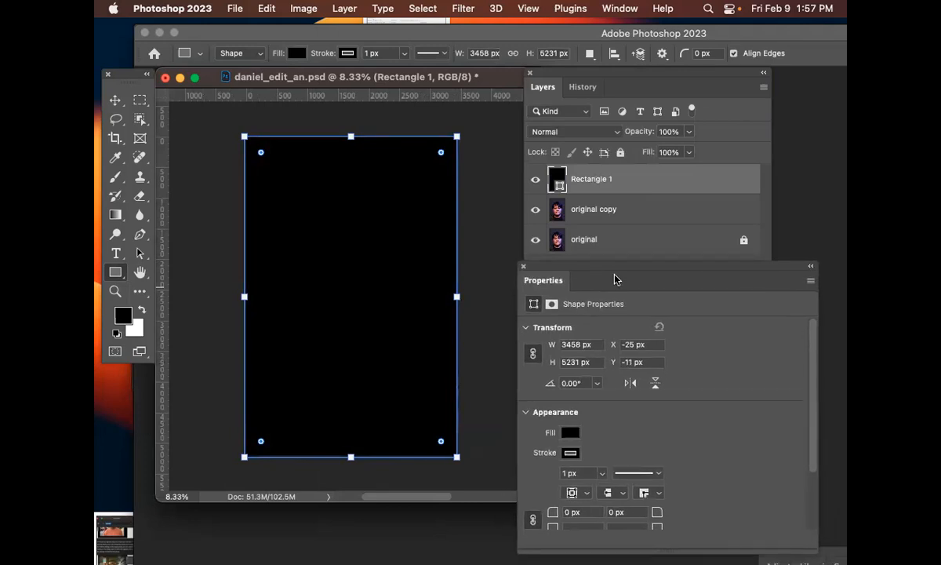
left_click(619, 9)
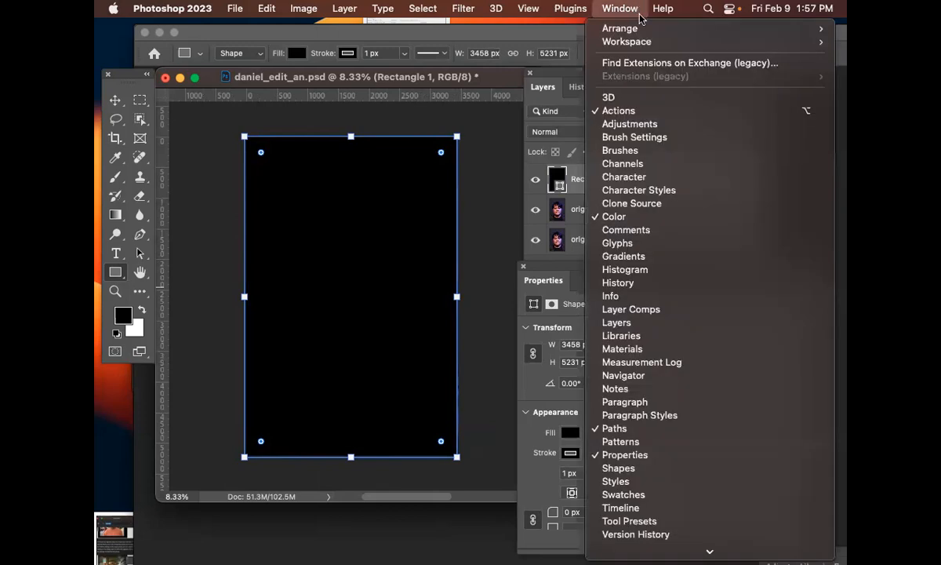
left_click(540, 256)
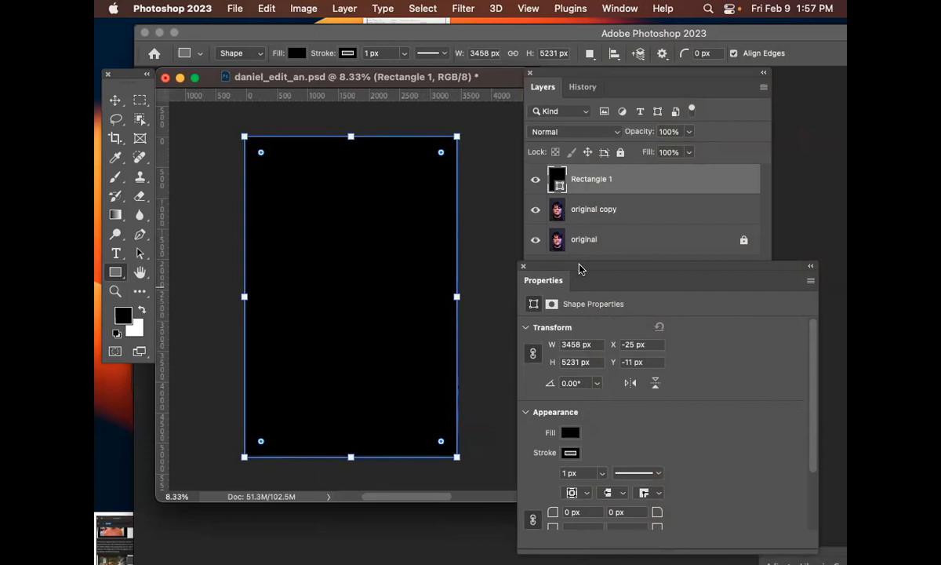
left_click_drag(581, 269, 672, 280)
left_click(615, 184)
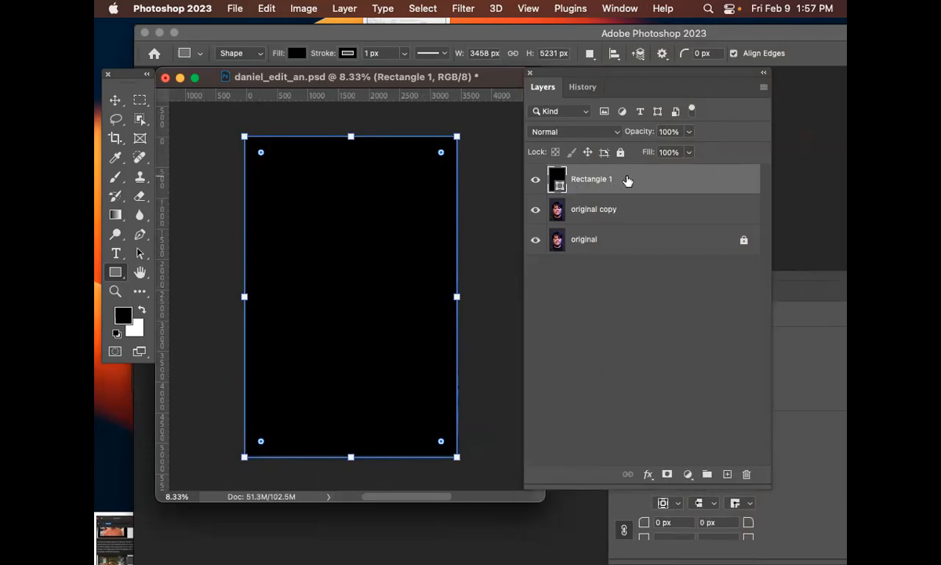
left_click(635, 216)
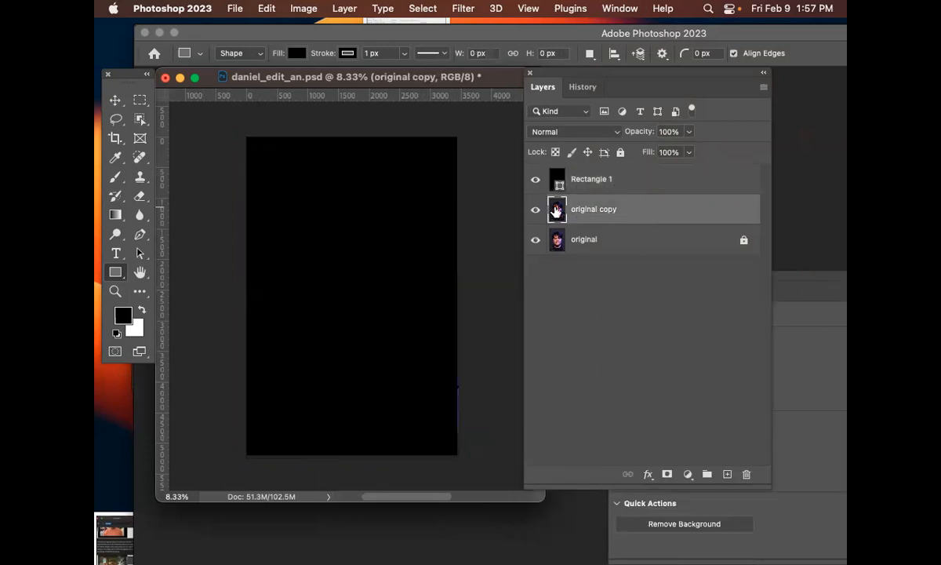
left_click(631, 180)
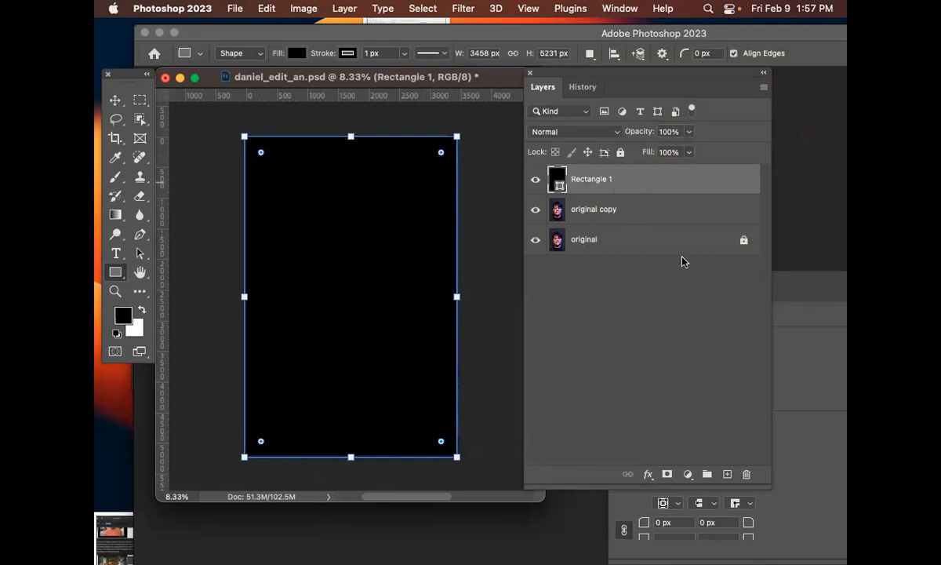
Step: Bring up the rectangle's Pathfinder options and apply Subtract Front Shape so the photo shows through
left_click_drag(768, 281, 659, 196)
left_click_drag(789, 253, 789, 319)
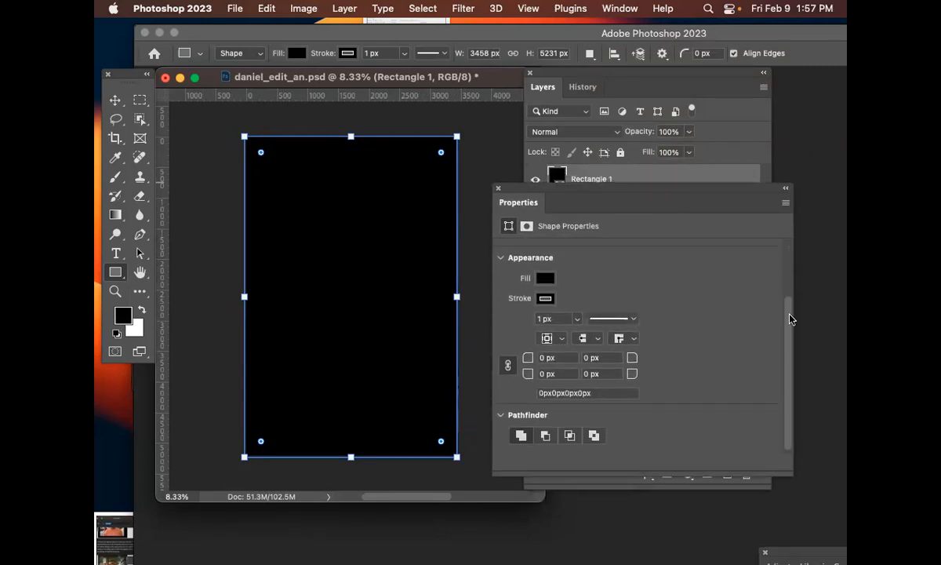
left_click_drag(616, 186, 617, 24)
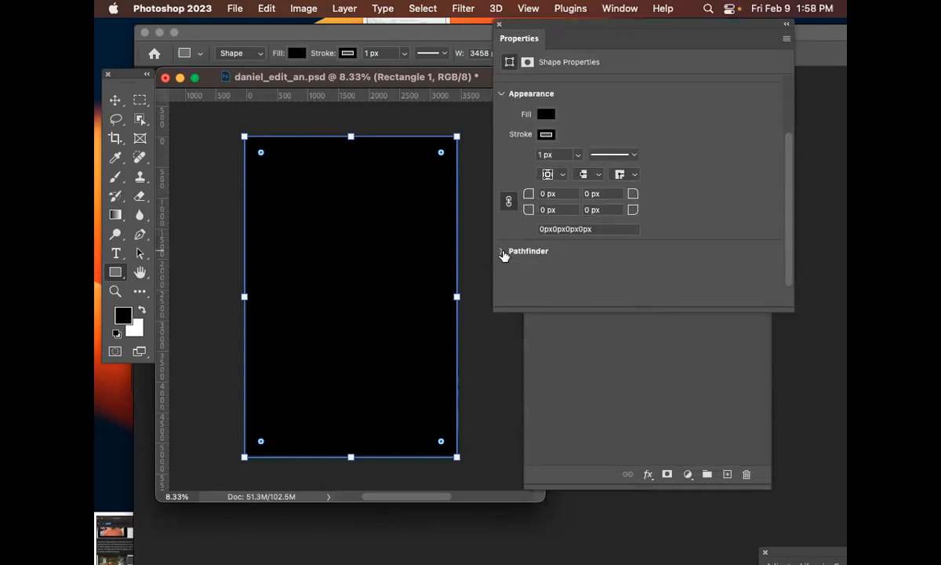
left_click_drag(787, 225, 795, 263)
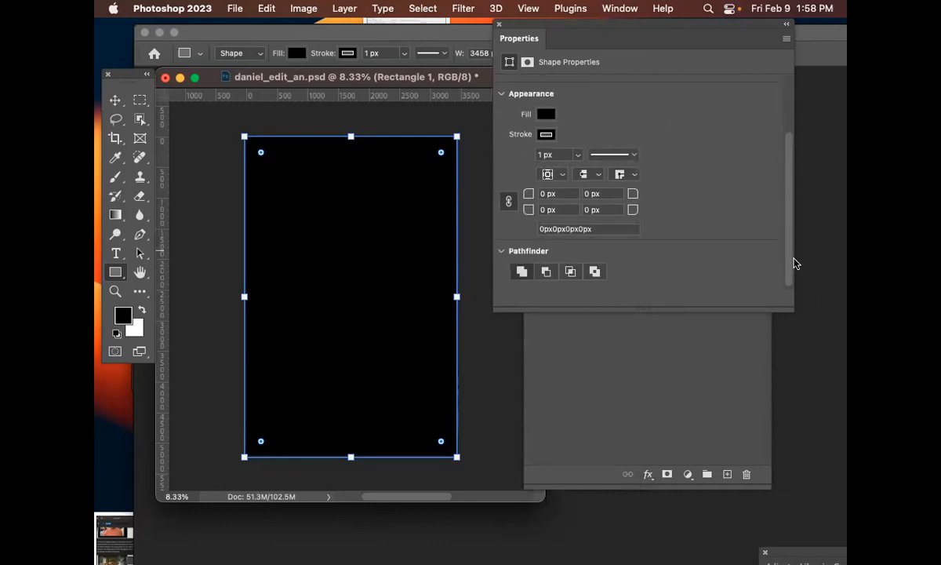
left_click(546, 273)
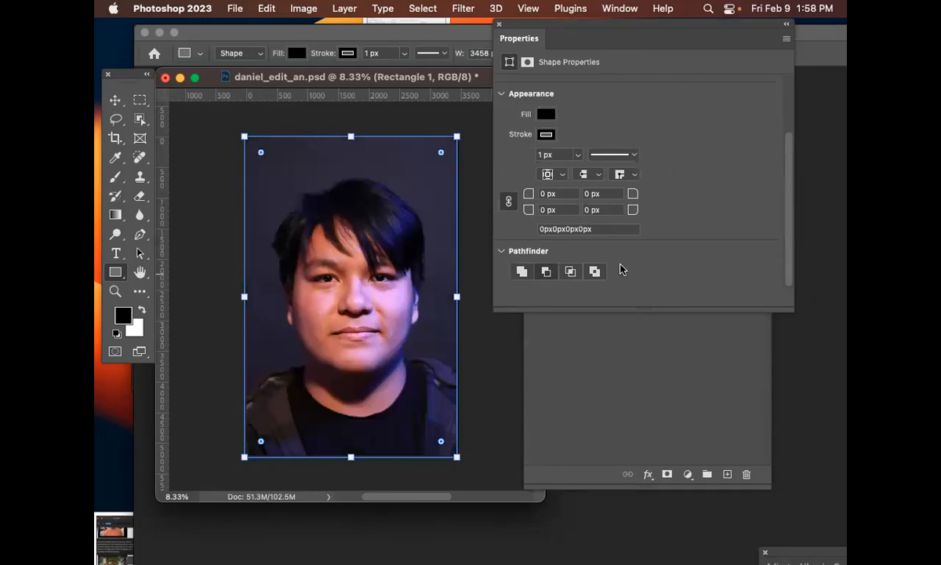
Step: Set the rectangle's shape path mask to 86% density and a feather of 620.4 px
scroll(782, 171, "up", 1)
scroll(782, 171, "up", 3)
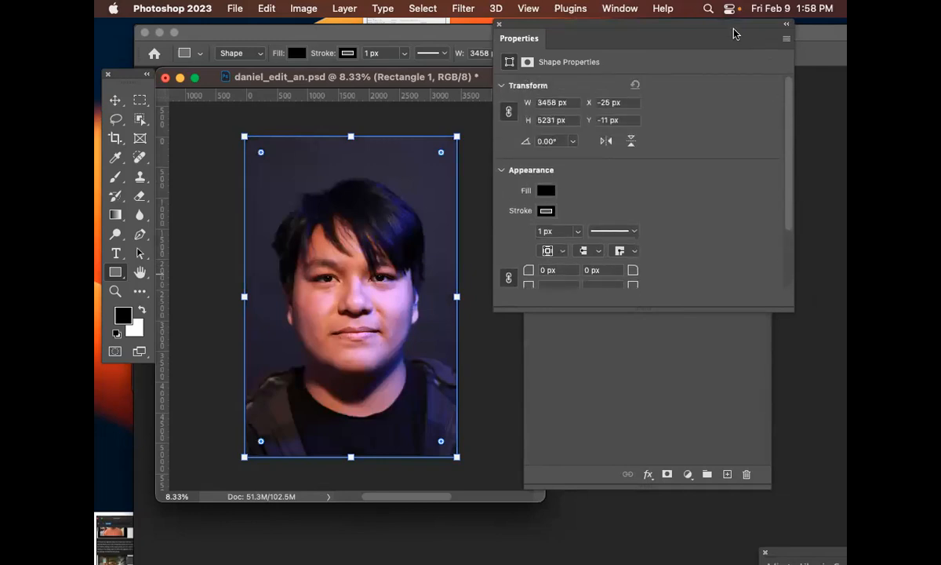
left_click_drag(683, 35, 730, 116)
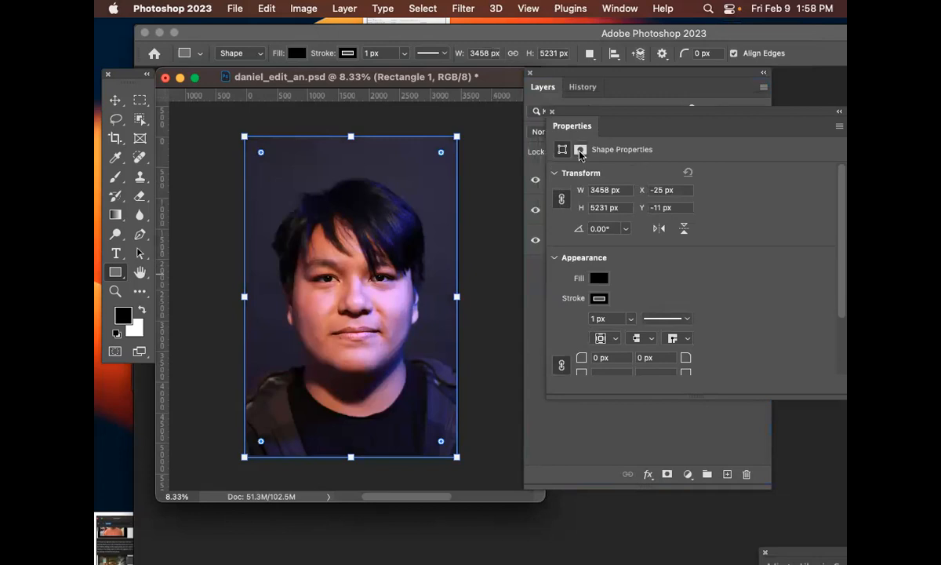
left_click_drag(578, 116, 584, 217)
left_click(557, 252)
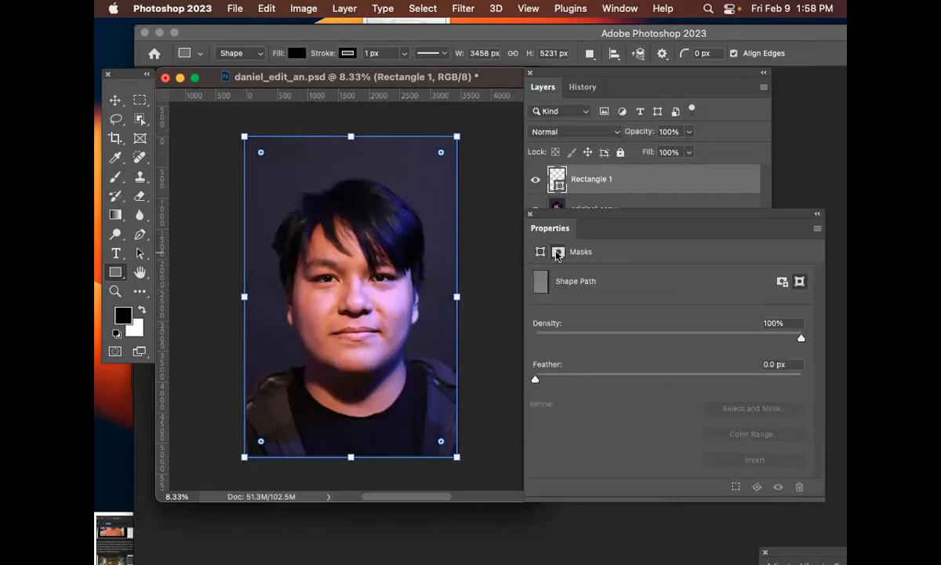
left_click_drag(599, 218, 578, 166)
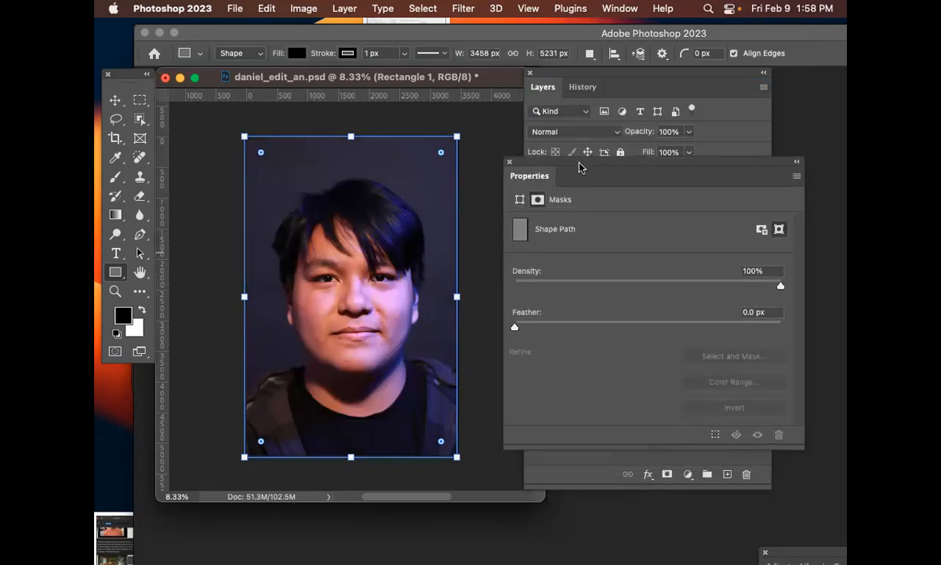
left_click_drag(515, 327, 757, 331)
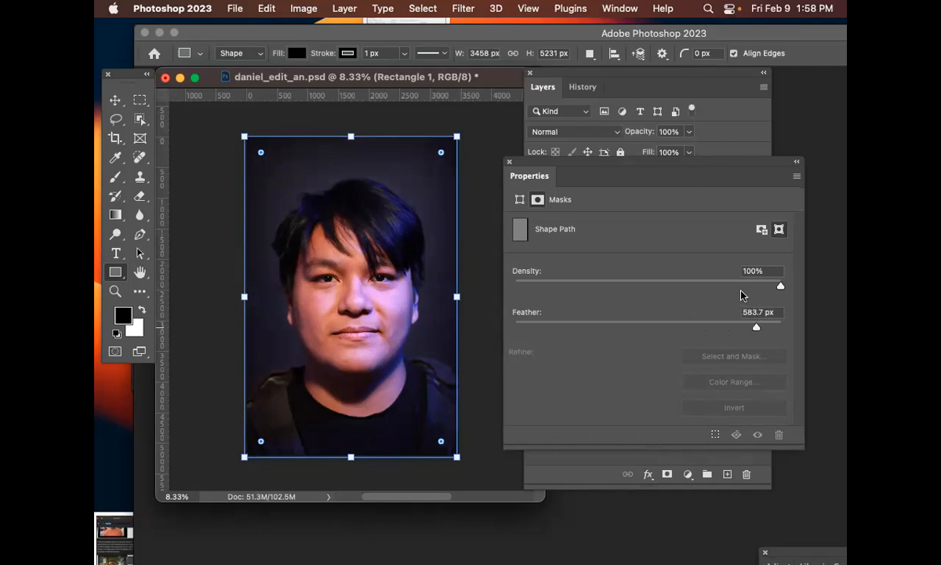
left_click_drag(781, 288, 745, 284)
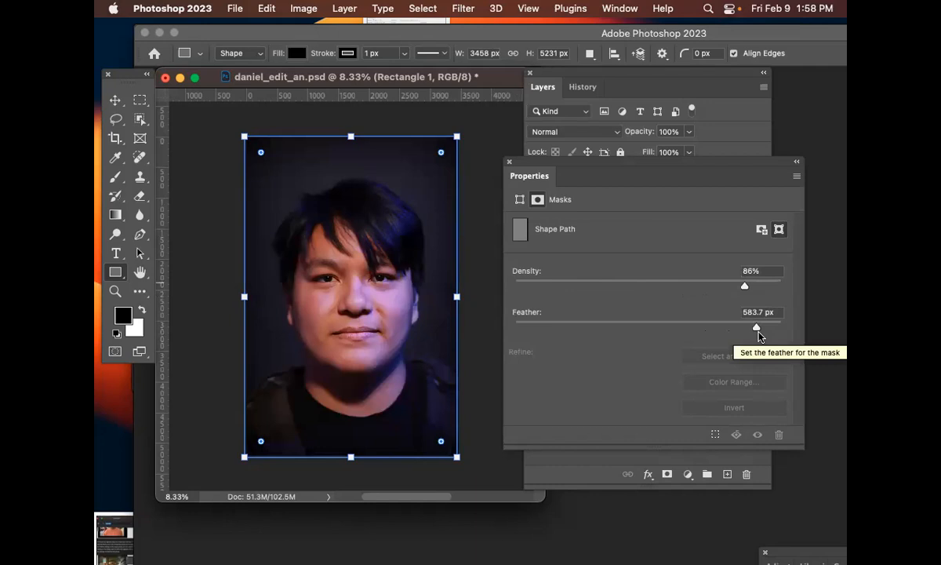
mouse_move(758, 329)
left_mouse_down()
mouse_move(740, 328)
mouse_move(759, 329)
left_mouse_up()
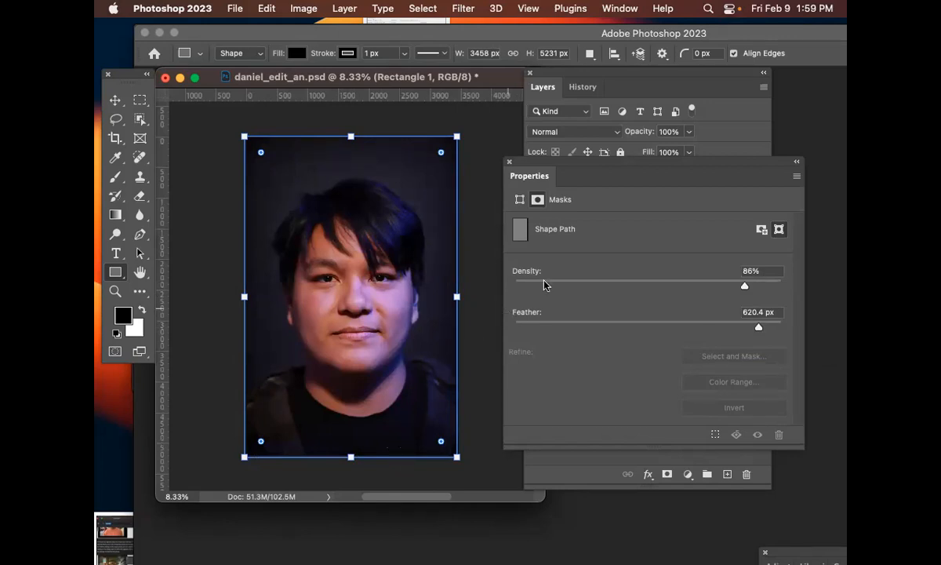
Step: Uncover all three layers by moving the Properties panel lower, switch to the Move tool and deselect all layers
left_click_drag(547, 160, 581, 237)
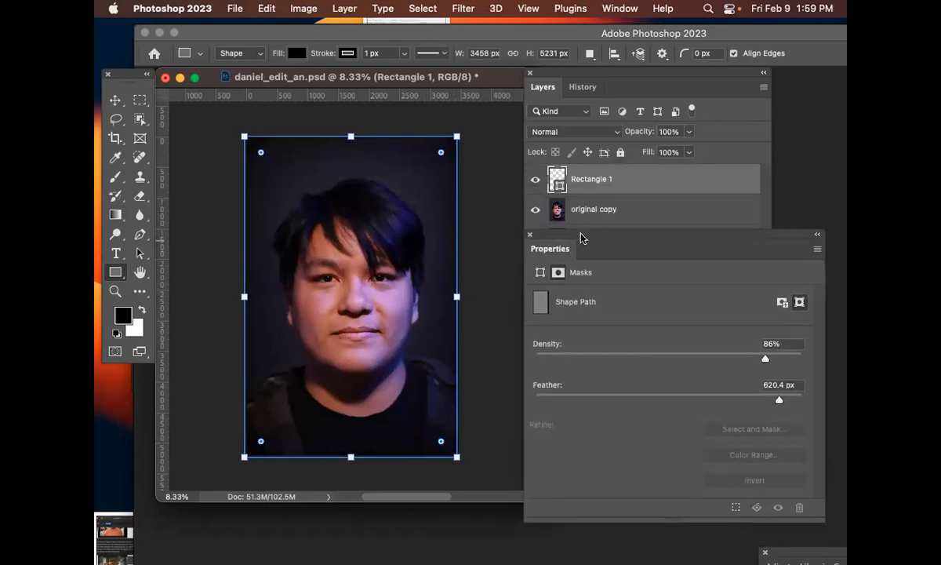
left_click(116, 102)
left_click_drag(549, 234, 549, 311)
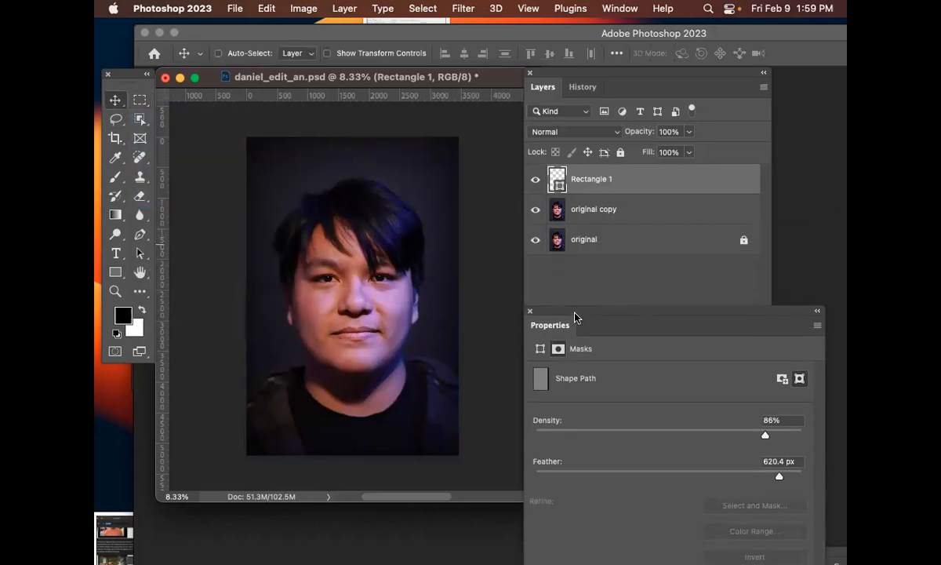
left_click(570, 294)
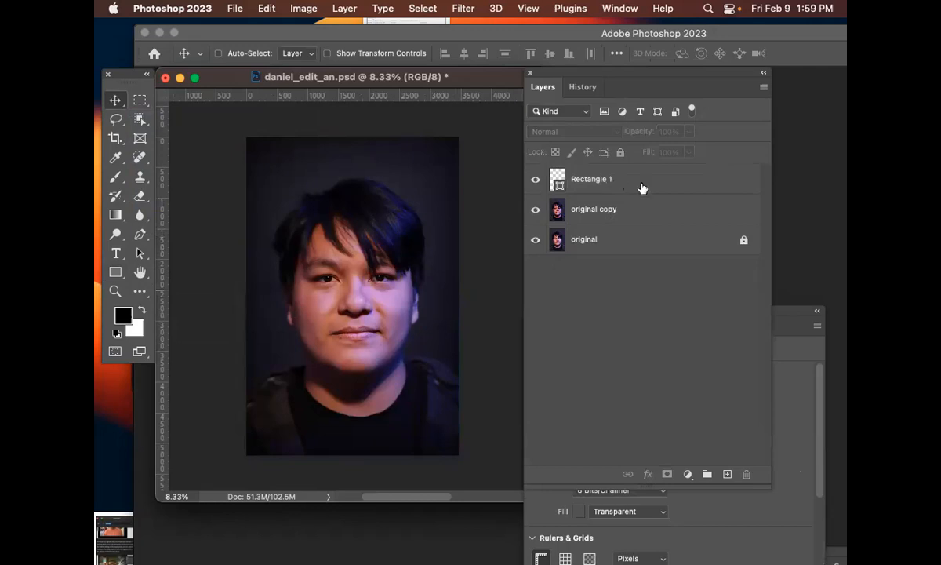
Step: Toggle the Rectangle 1 layer's visibility repeatedly to compare the portrait with and without the vignette, leaving it shown
left_click(536, 181)
left_click(536, 181)
left_click(536, 181)
left_click(537, 182)
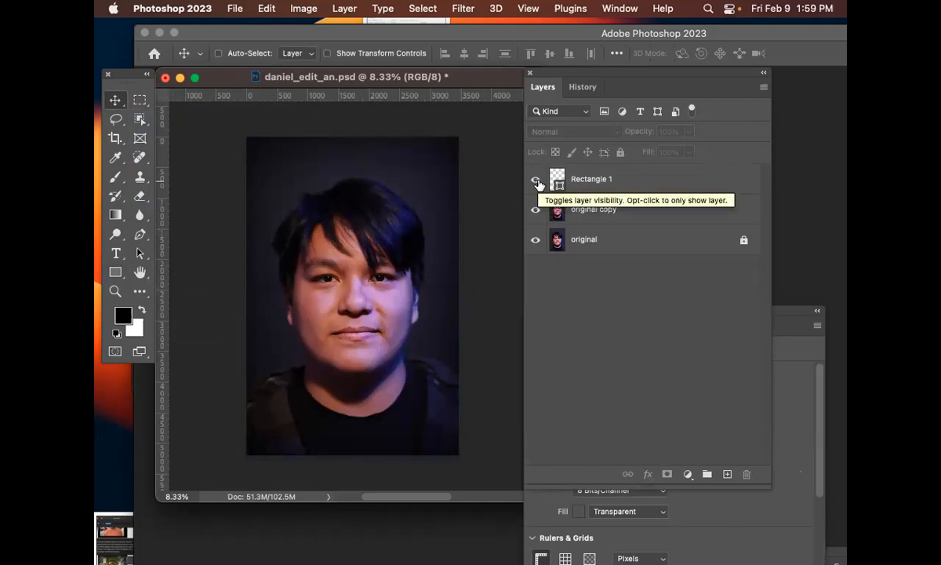
left_click(536, 181)
left_click(536, 182)
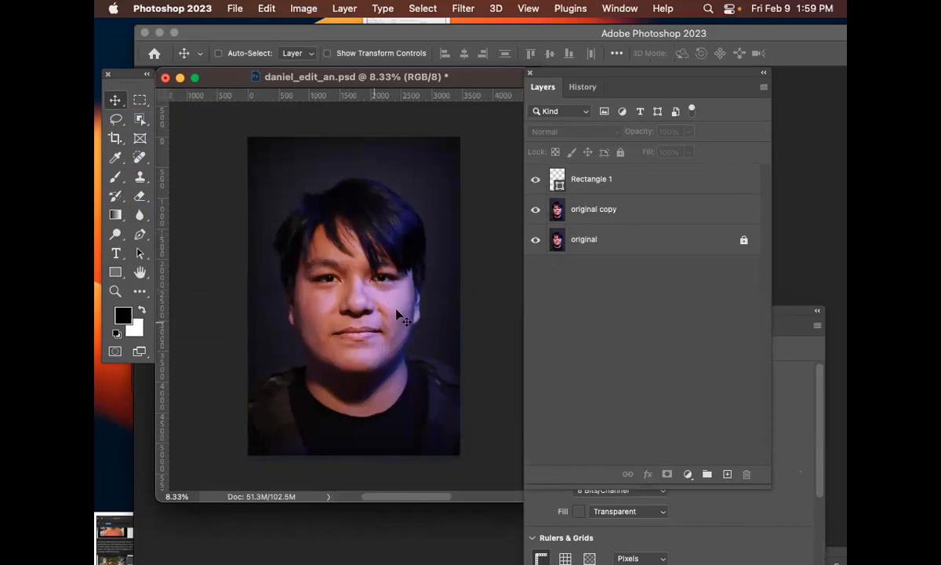
left_click(536, 184)
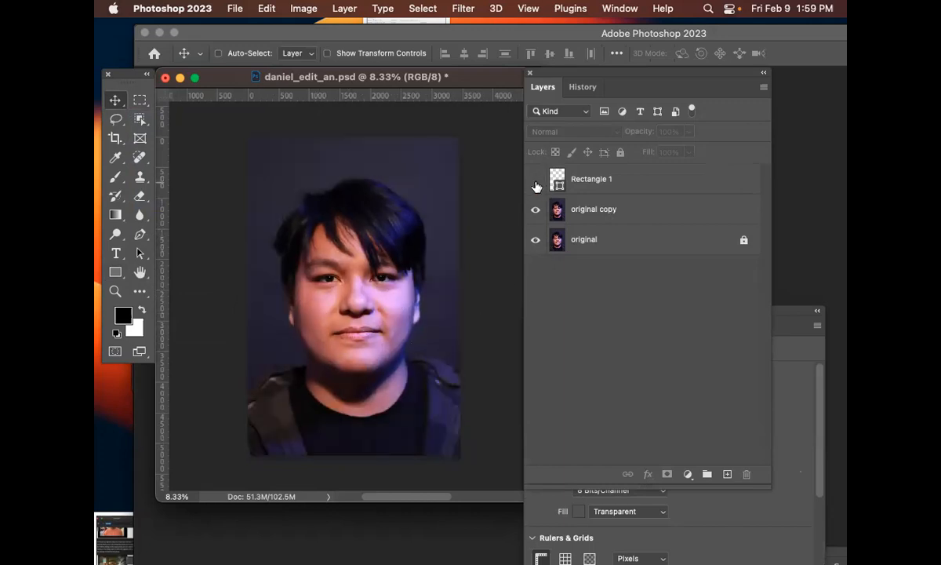
left_click(537, 183)
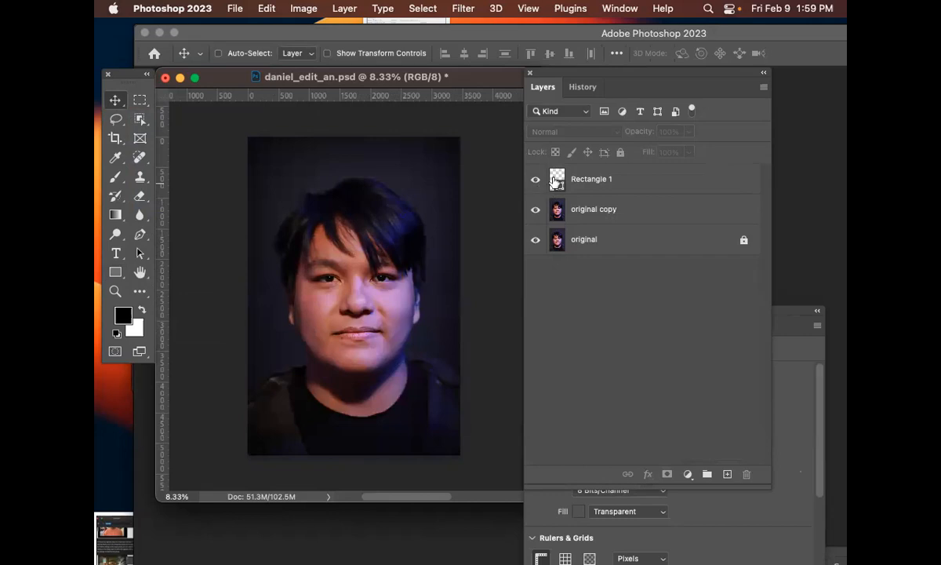
Step: Add a Black & White adjustment layer above Rectangle 1, keeping the default name and settings
left_click(659, 182)
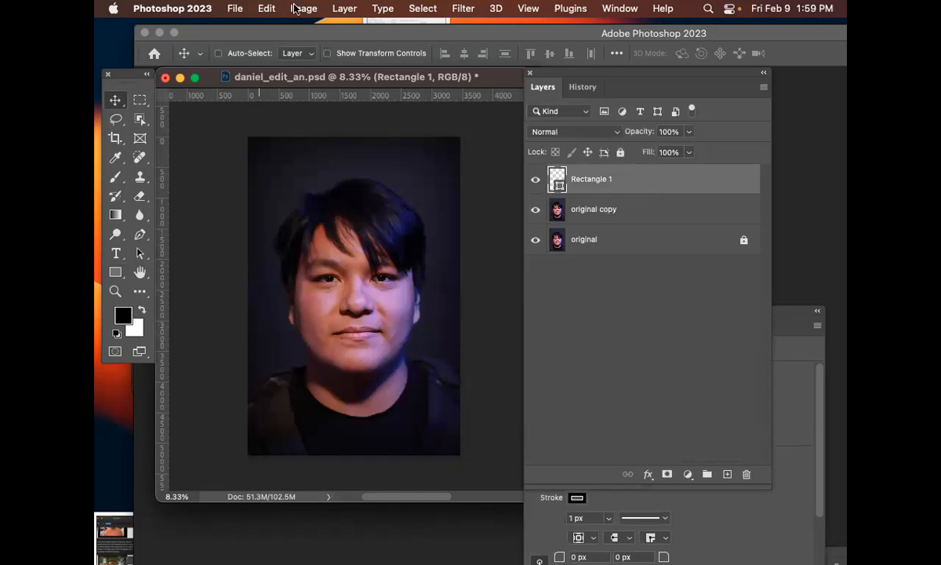
left_click(343, 7)
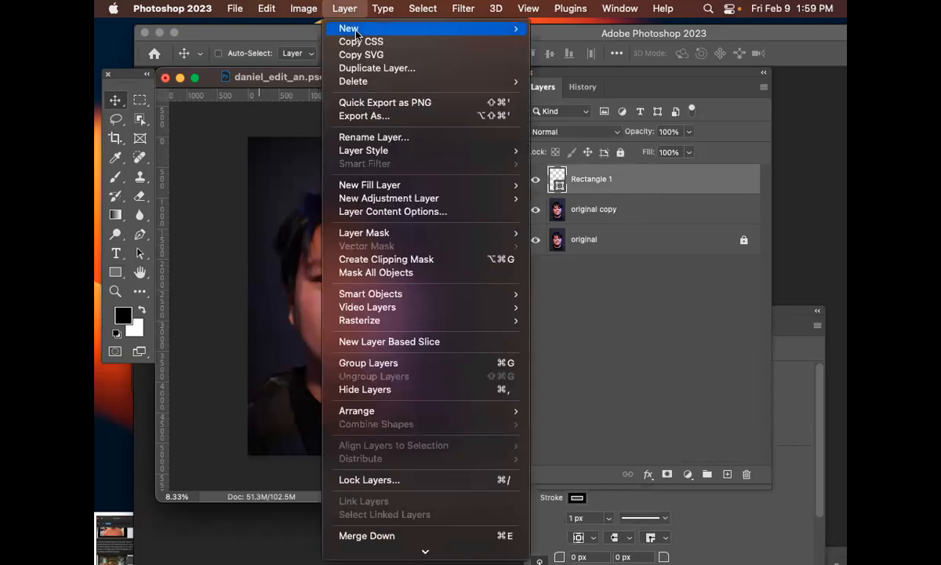
mouse_move(412, 200)
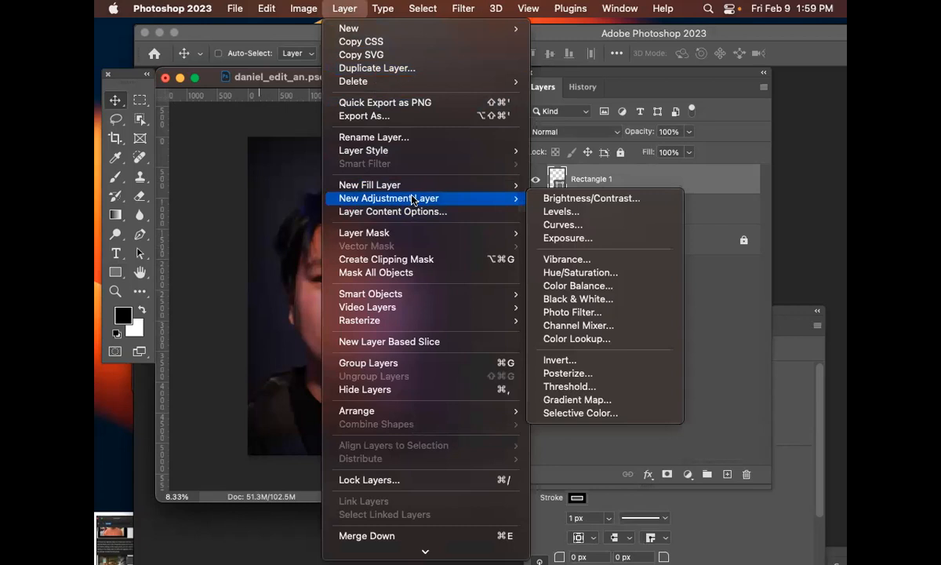
left_click(612, 304)
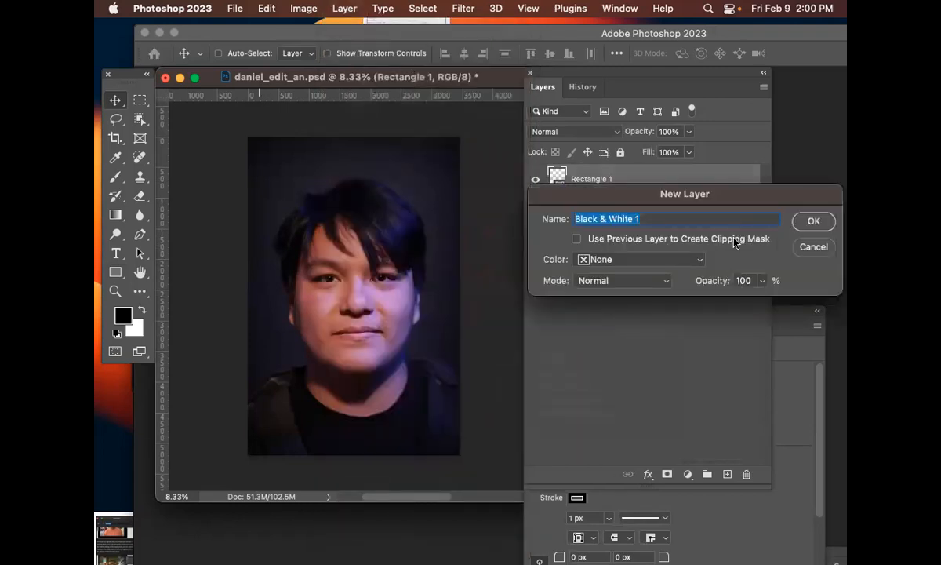
left_click(813, 224)
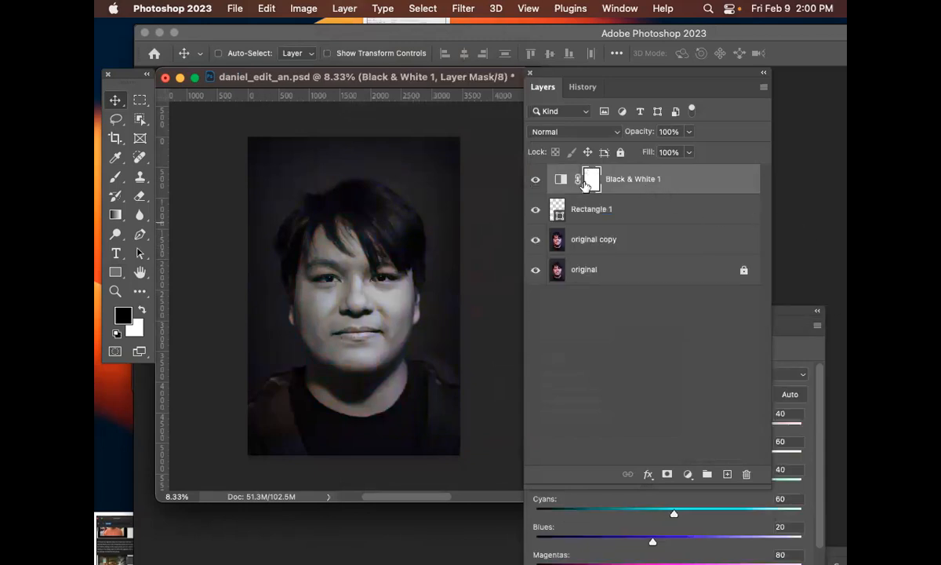
Step: Set the Black & White 1 layer's blend mode to Hard Mix and examine the effect on the face
left_click(625, 174)
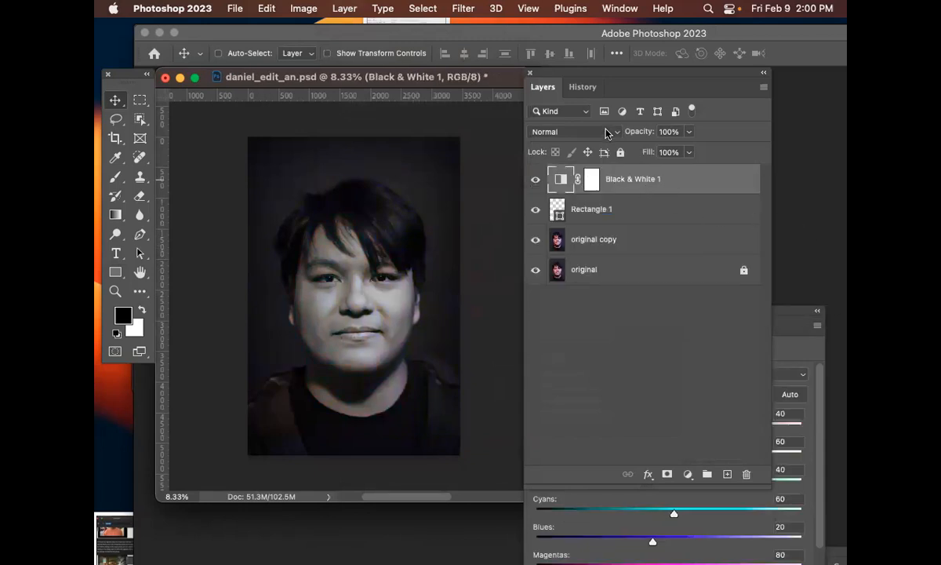
left_click(570, 128)
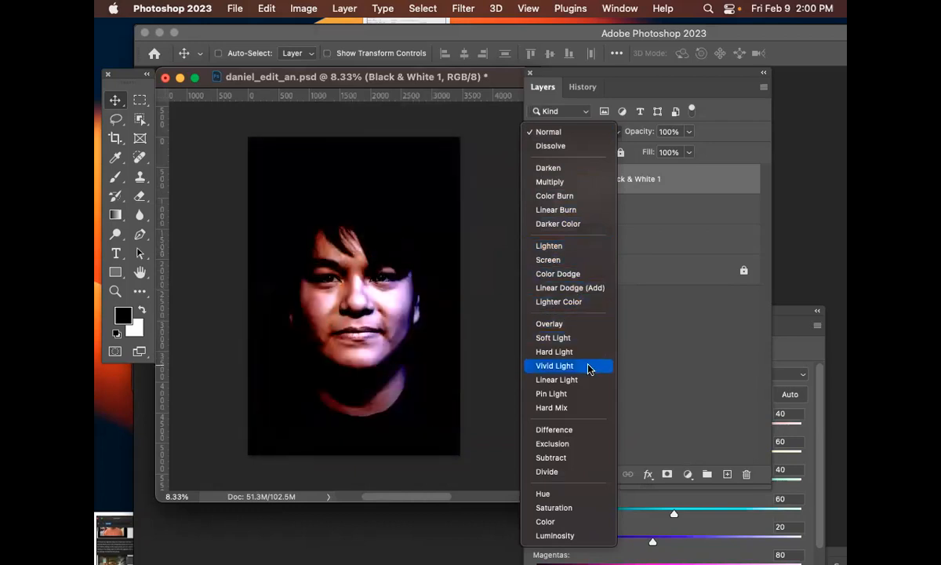
left_click(596, 408)
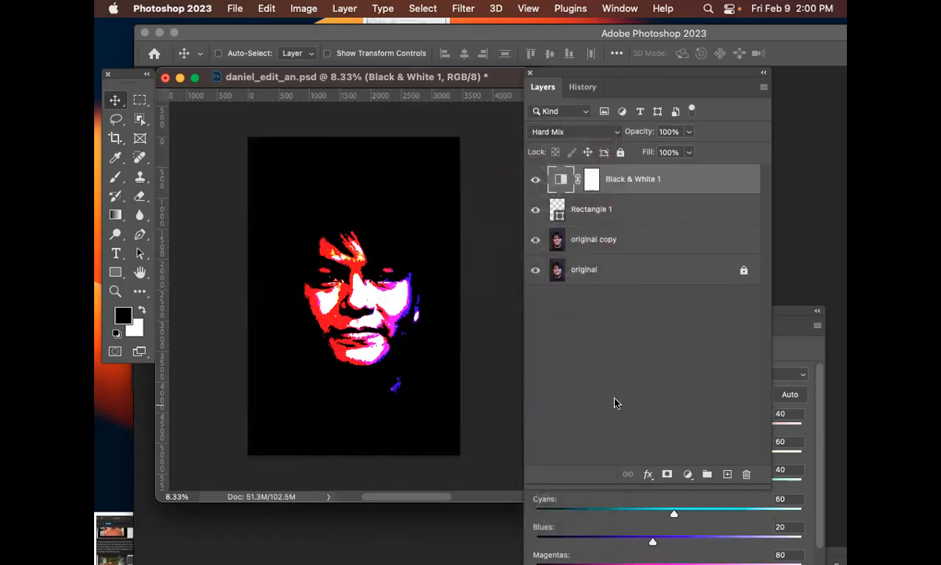
key("super+plus")
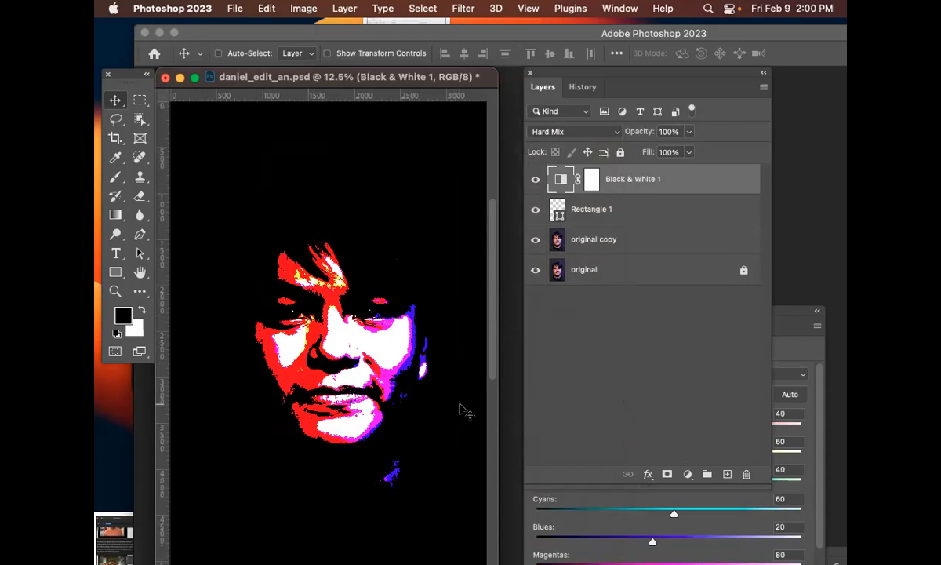
key("super+minus")
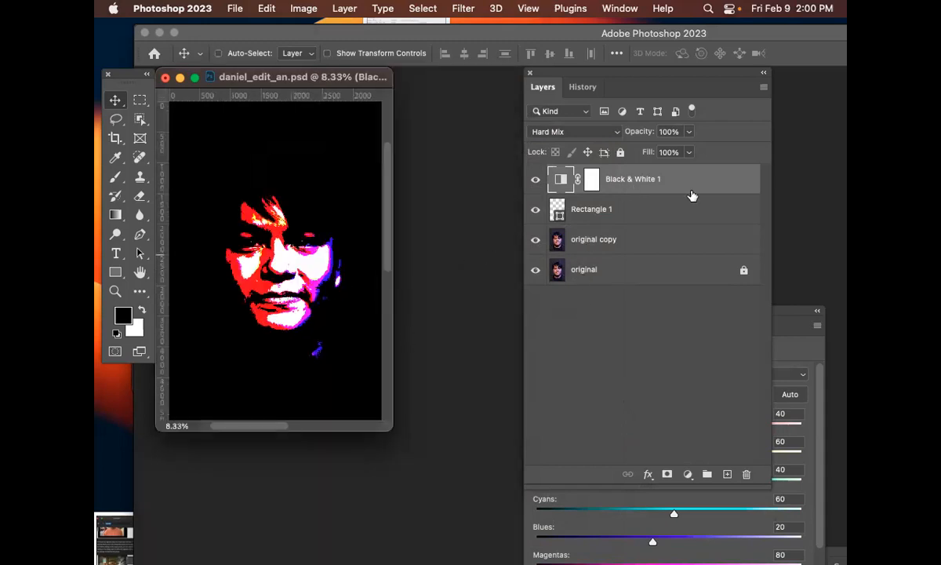
Step: Preview other blend modes for the Black & White 1 layer and set it to Hard Light
left_click(600, 135)
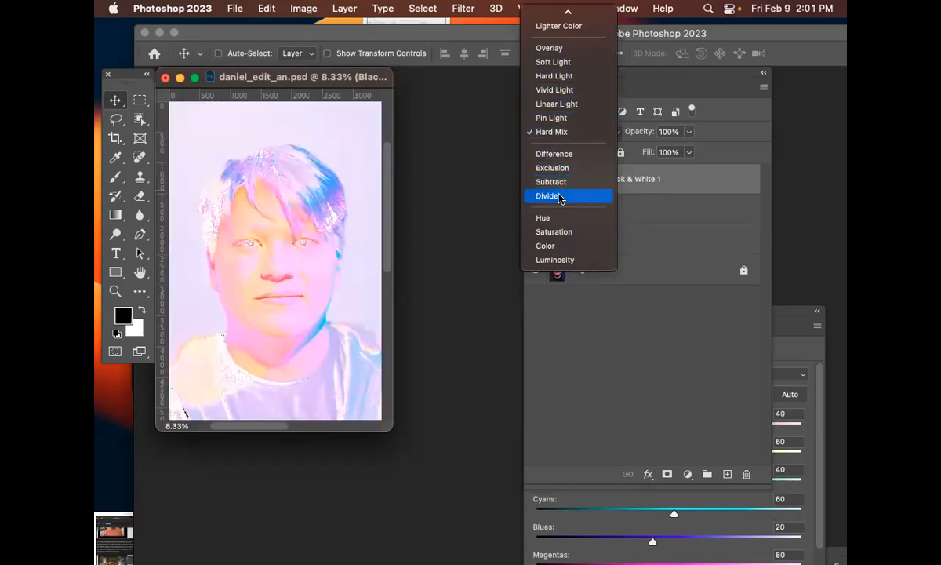
left_click(571, 77)
left_click(743, 341)
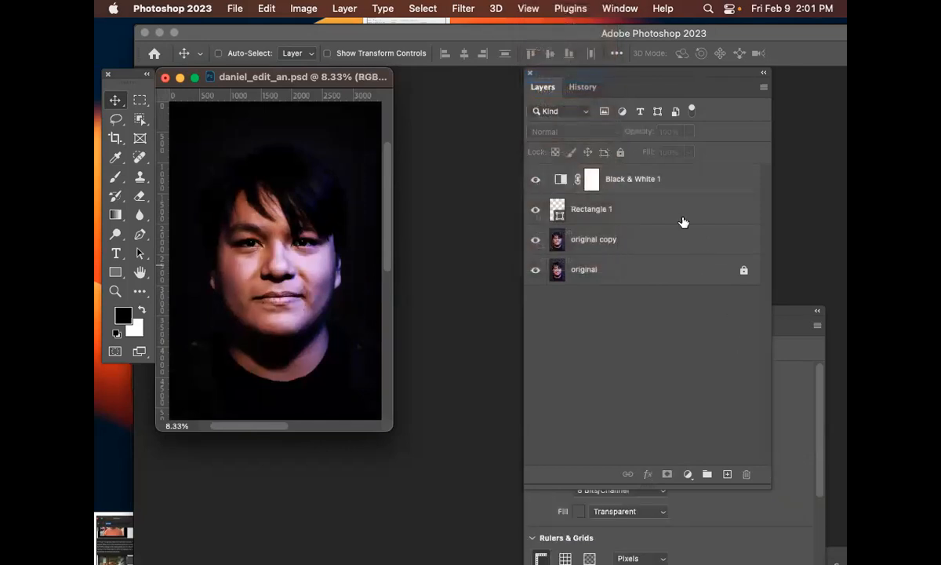
left_click(676, 176)
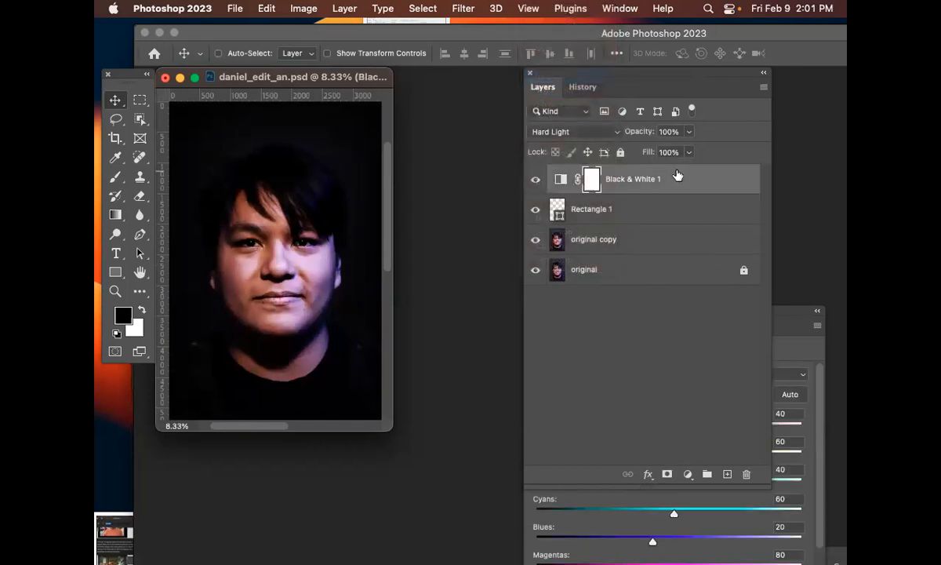
left_click_drag(677, 176, 675, 210)
Step: Hide the Black & White 1 layer and add a Photo Filter adjustment layer above it with default options
left_click(534, 179)
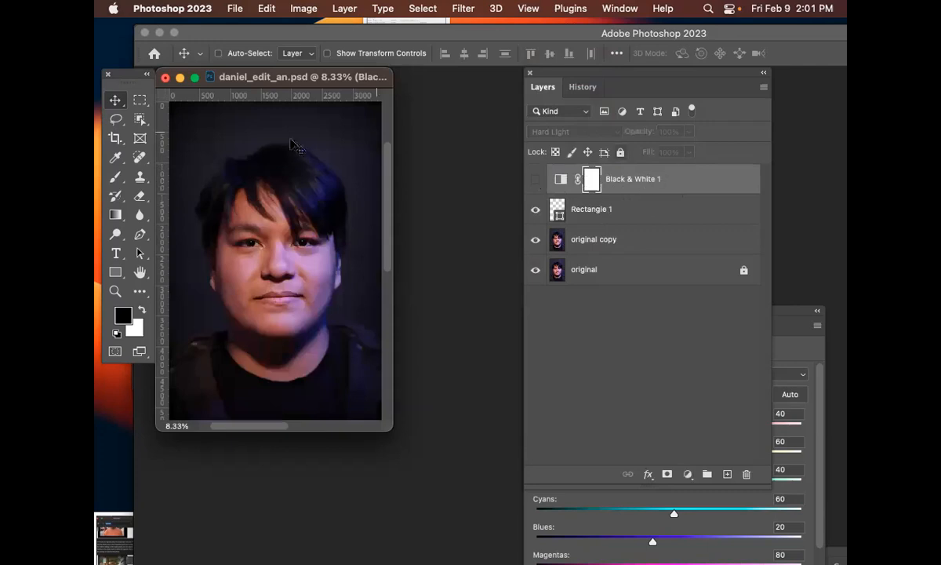
left_click(317, 8)
mouse_move(343, 9)
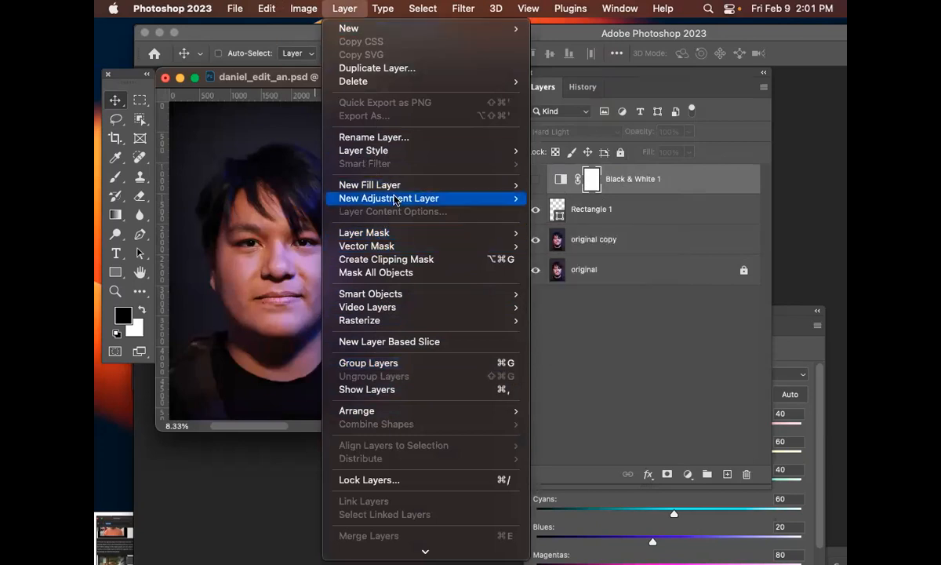
mouse_move(399, 196)
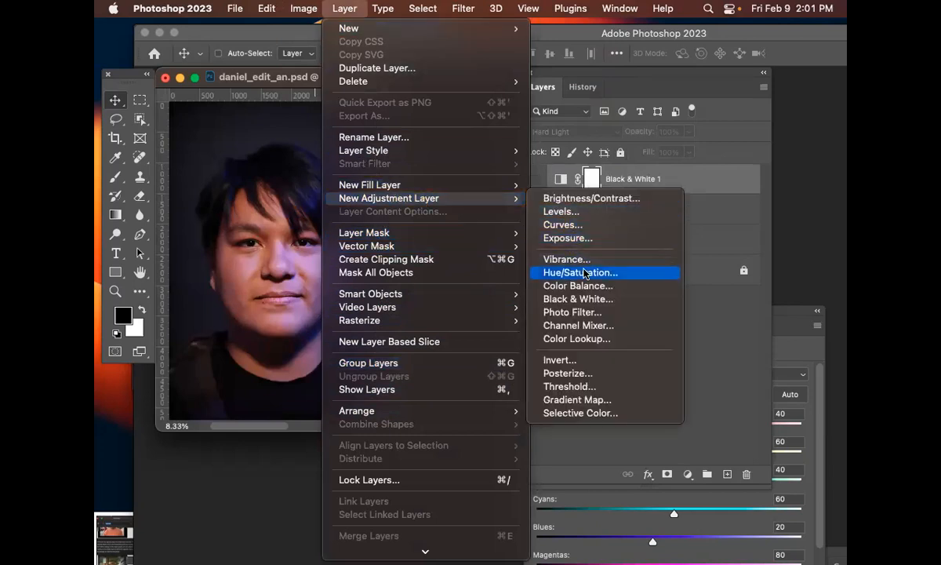
left_click(611, 311)
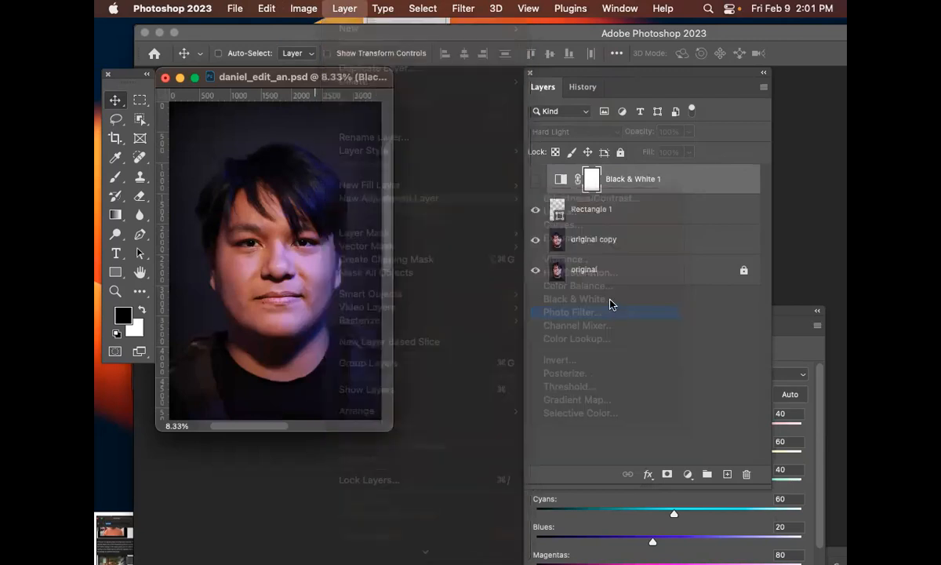
left_click(813, 219)
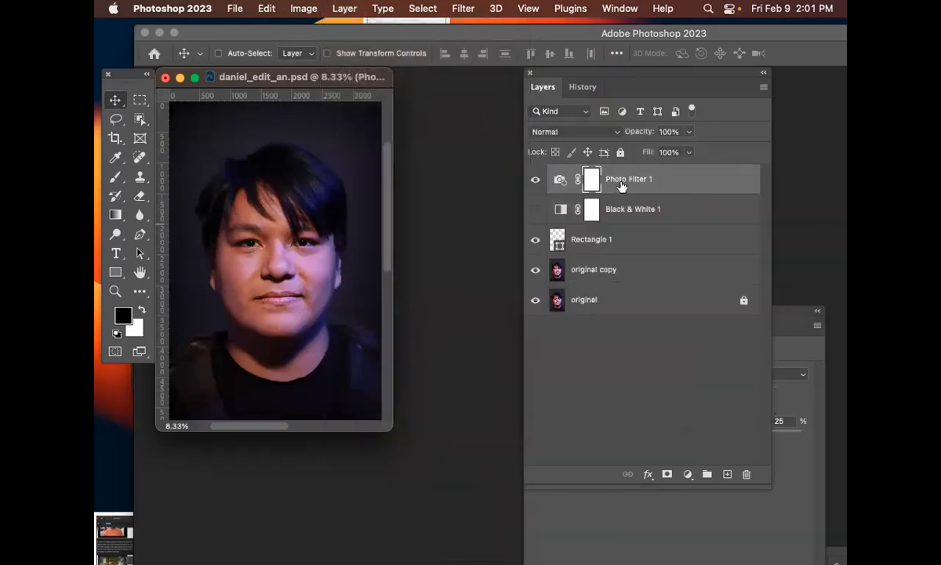
Step: Uncover the Photo Filter properties, set the density to 76% and change the filter color to violet-blue #300bec
left_click_drag(776, 311, 776, 227)
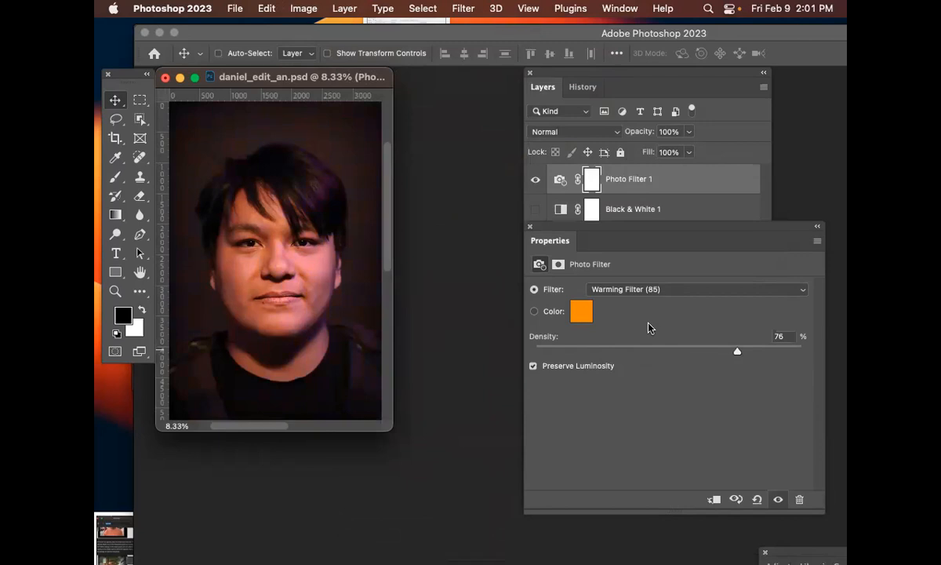
left_click(583, 312)
left_click(412, 196)
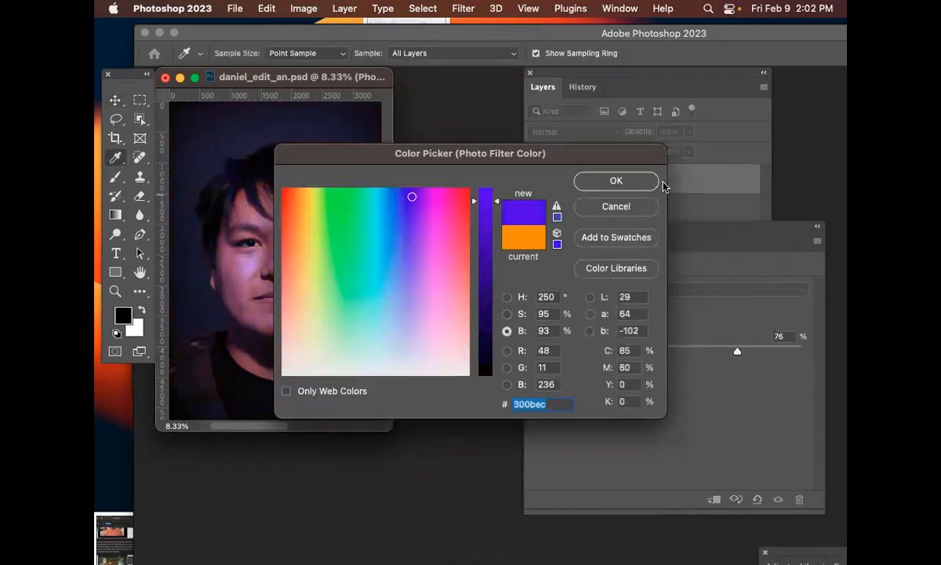
left_click(625, 180)
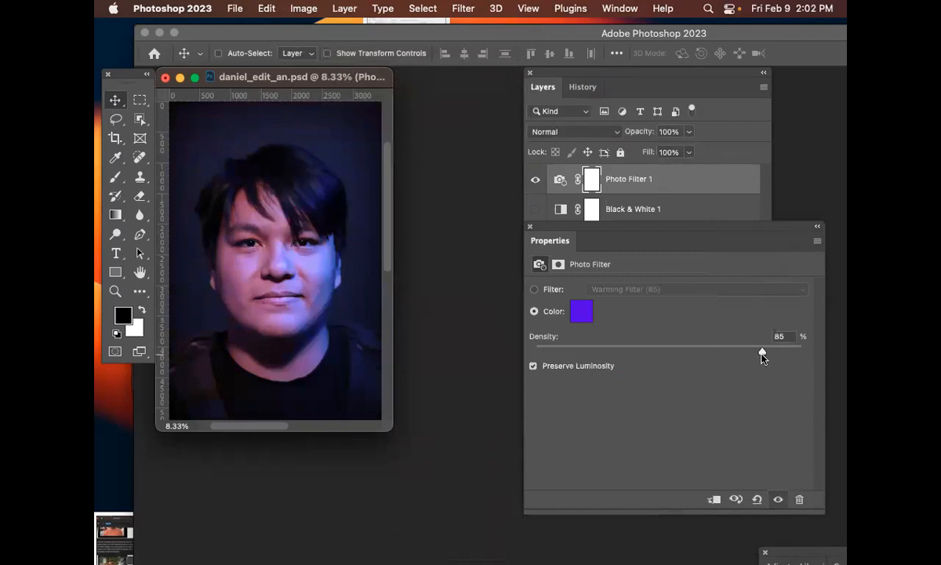
Step: Change the photo filter's color to orange #ec5f13 and raise its density to 95%
left_click(588, 322)
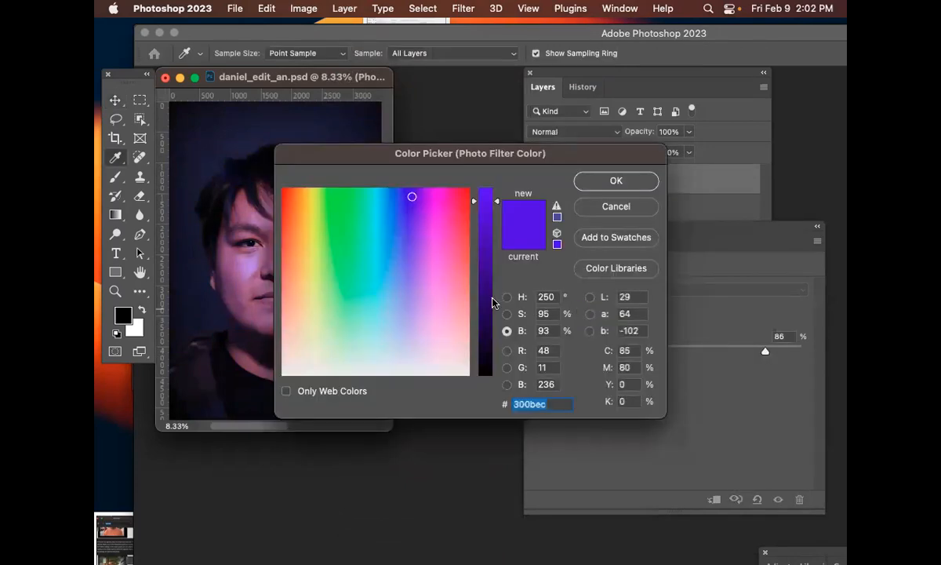
left_click(450, 342)
left_click(288, 210)
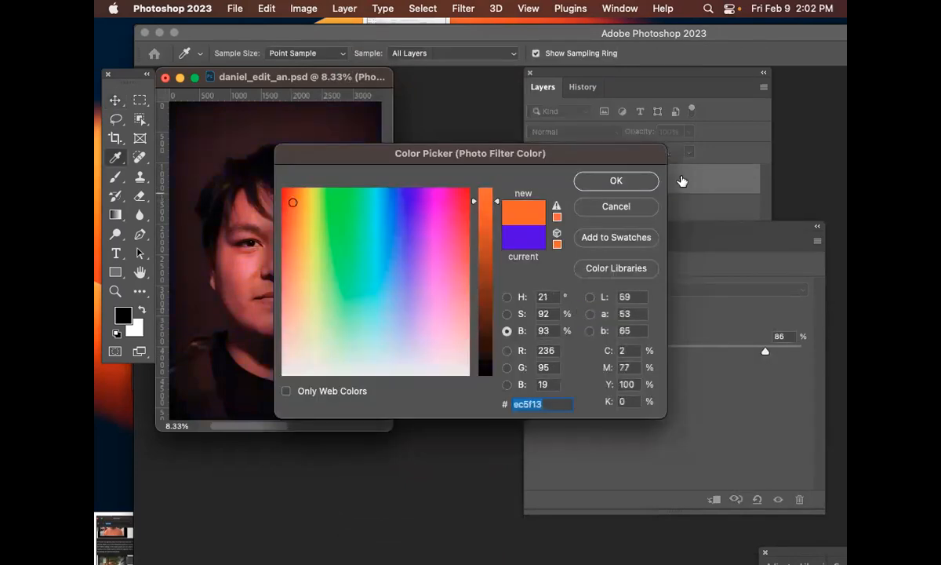
left_click(634, 182)
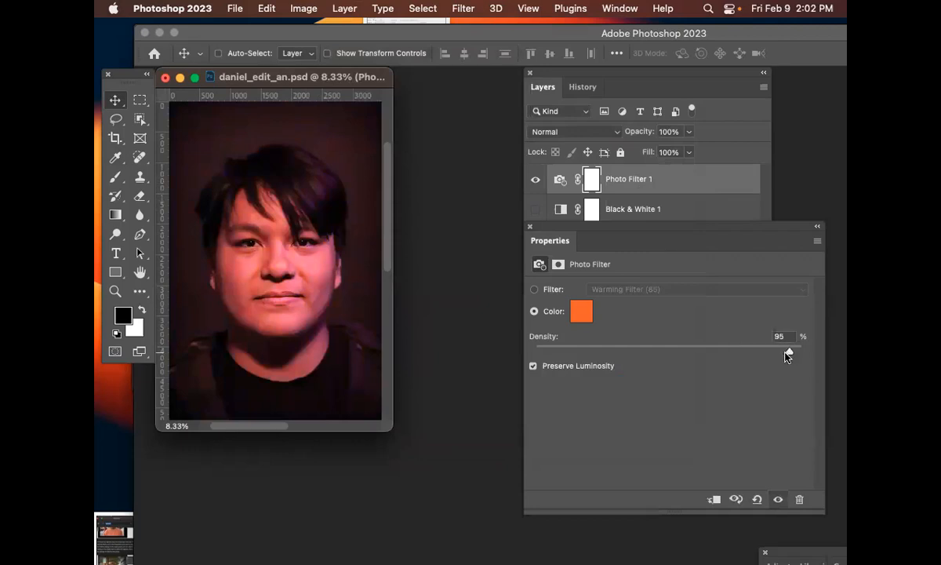
Step: Close the Photo Filter's properties and hide the Rectangle 1 and Photo Filter 1 layers
left_click(558, 264)
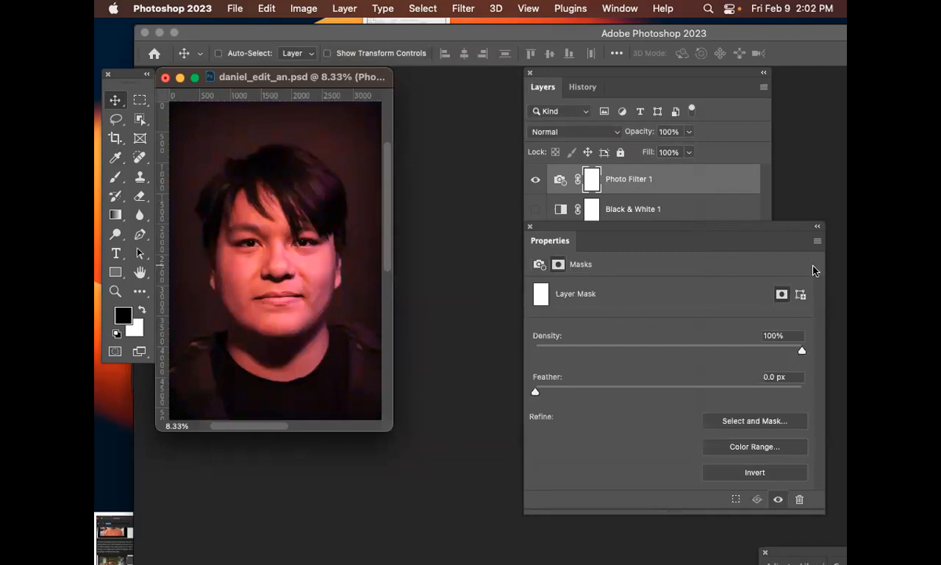
left_click(530, 226)
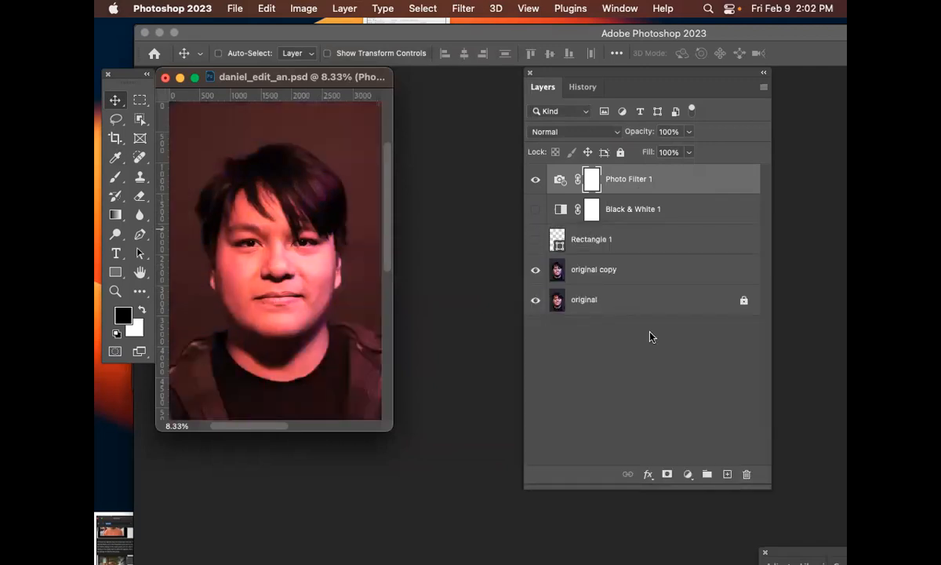
left_click(535, 179)
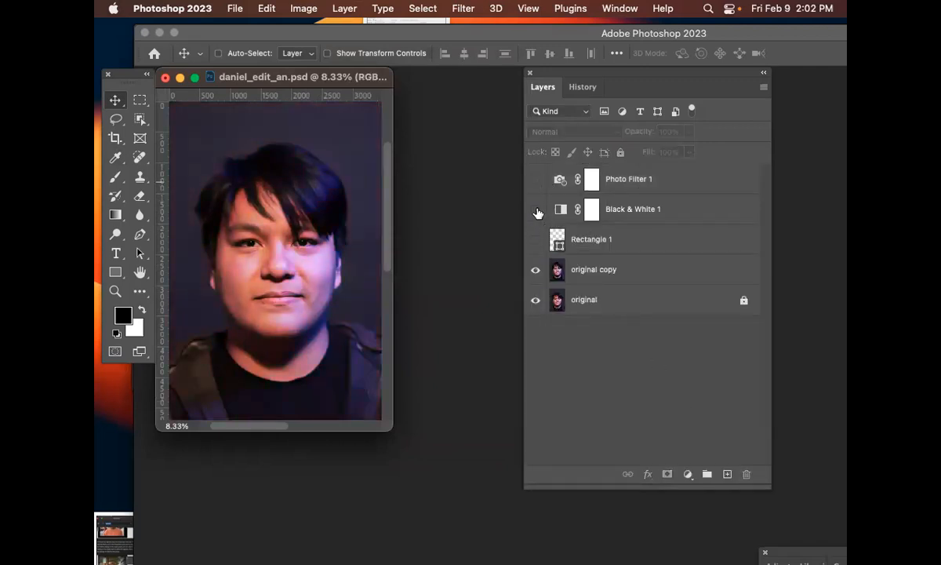
Step: Show the Black & White 1 layer to examine its Hard Light effect without the vignette, and hide it again
left_click(536, 211)
left_click(666, 212)
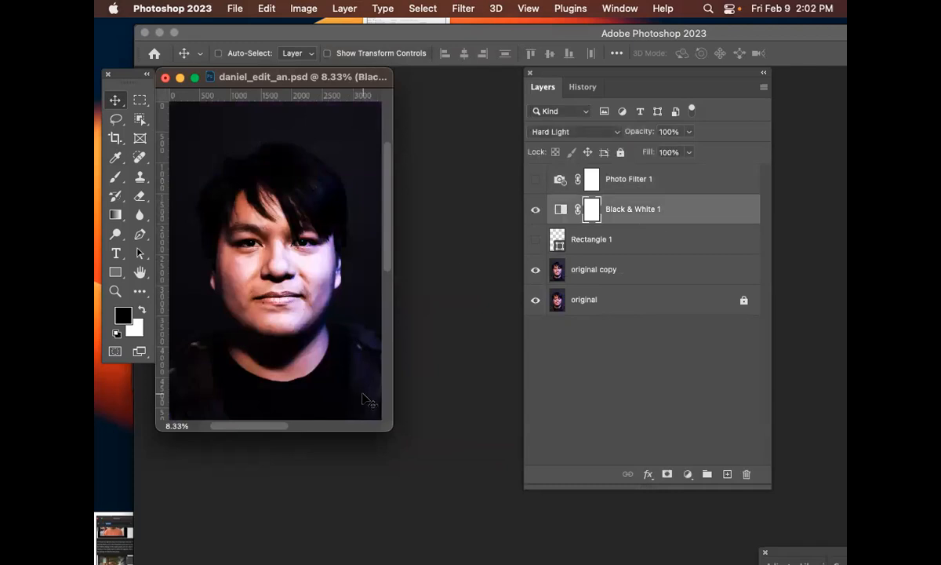
left_click_drag(390, 428, 501, 488)
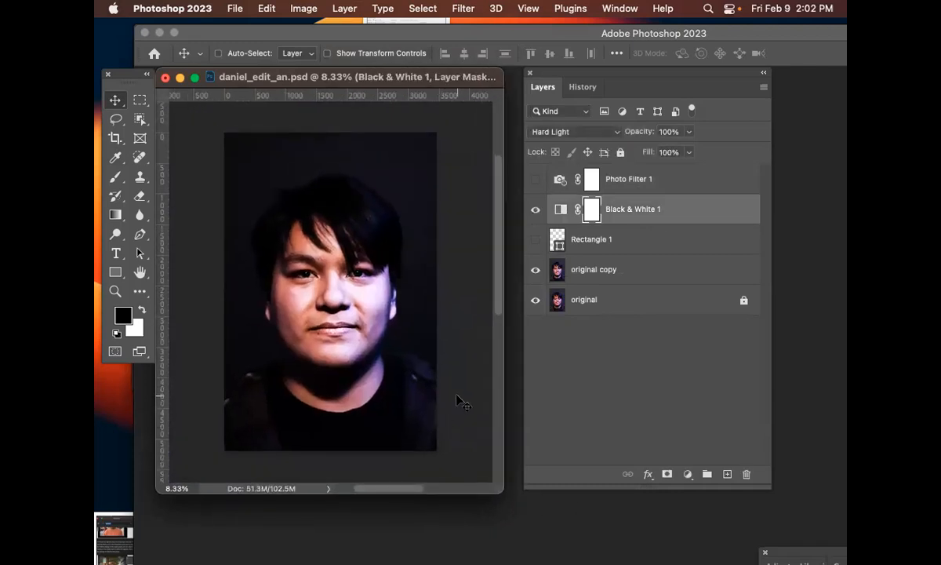
key("super+equal")
key("super+minus")
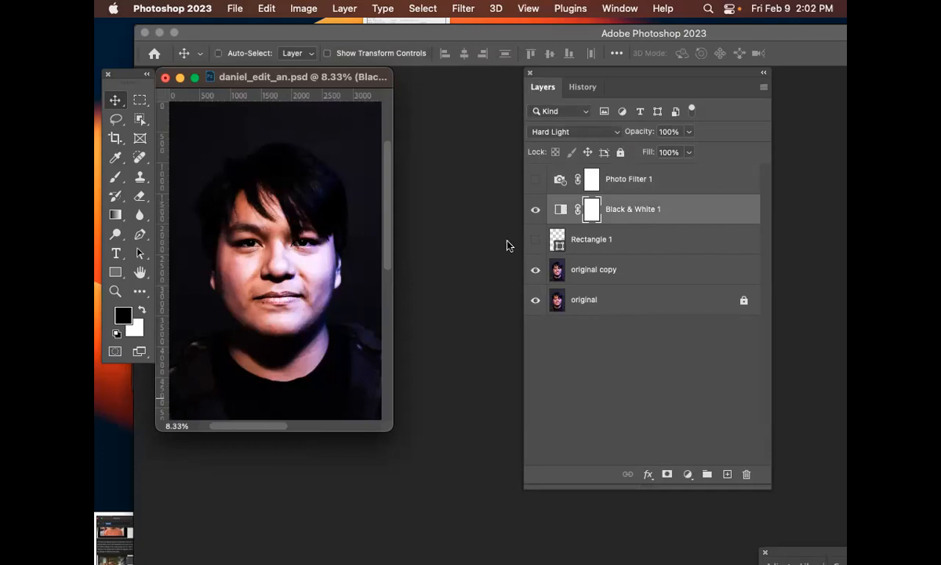
left_click(535, 209)
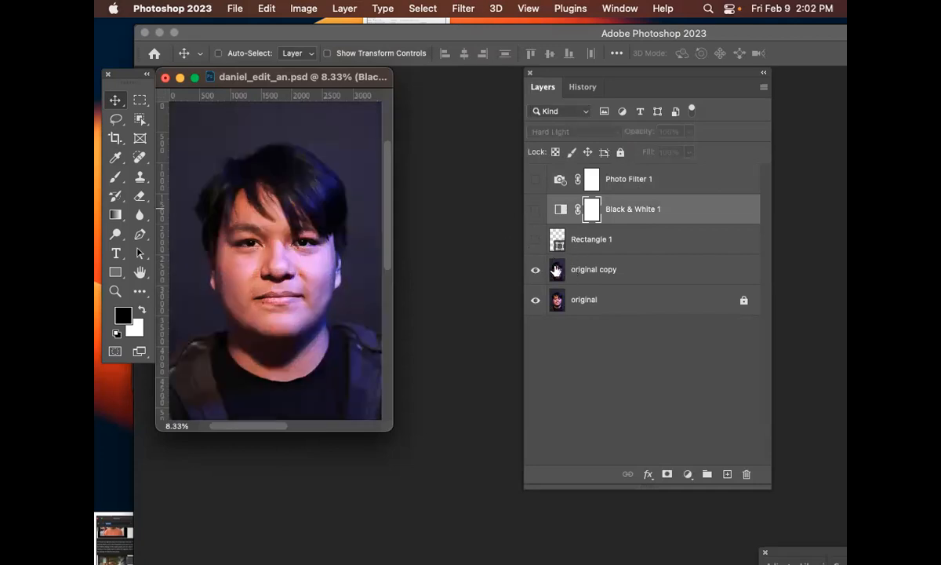
Step: Show the Rectangle 1 vignette layer again and reposition the document window closer to the Layers panel
left_click(536, 240)
left_click_drag(313, 76, 349, 72)
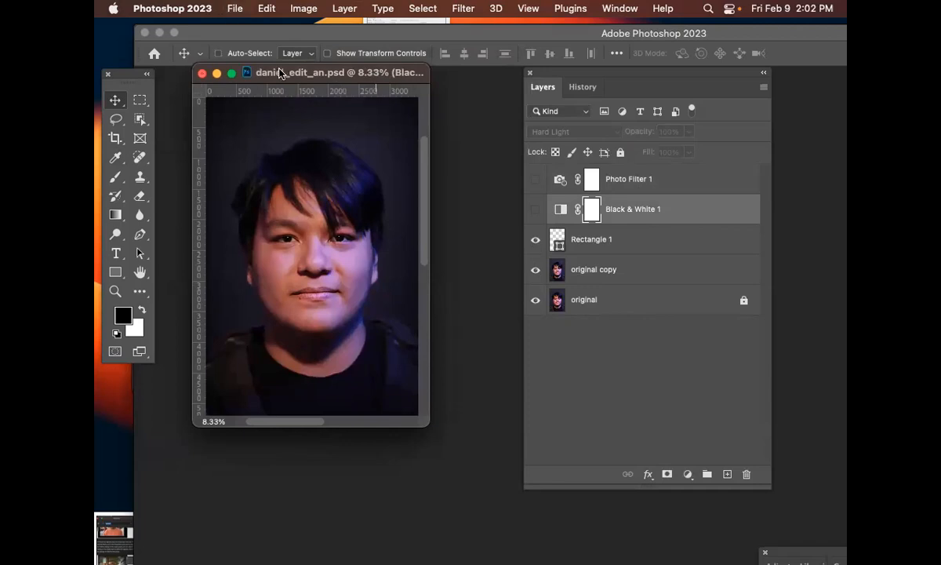
left_click(237, 8)
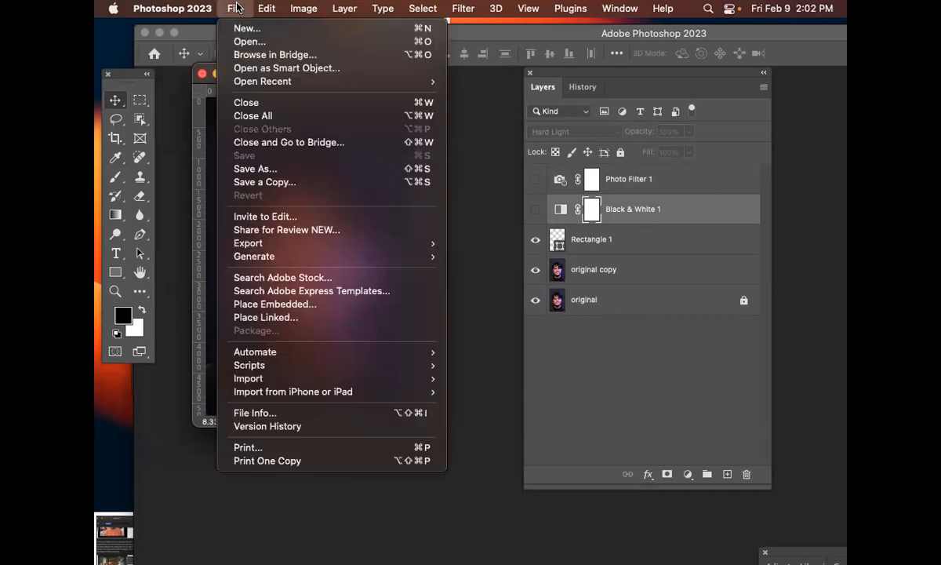
left_click(274, 171)
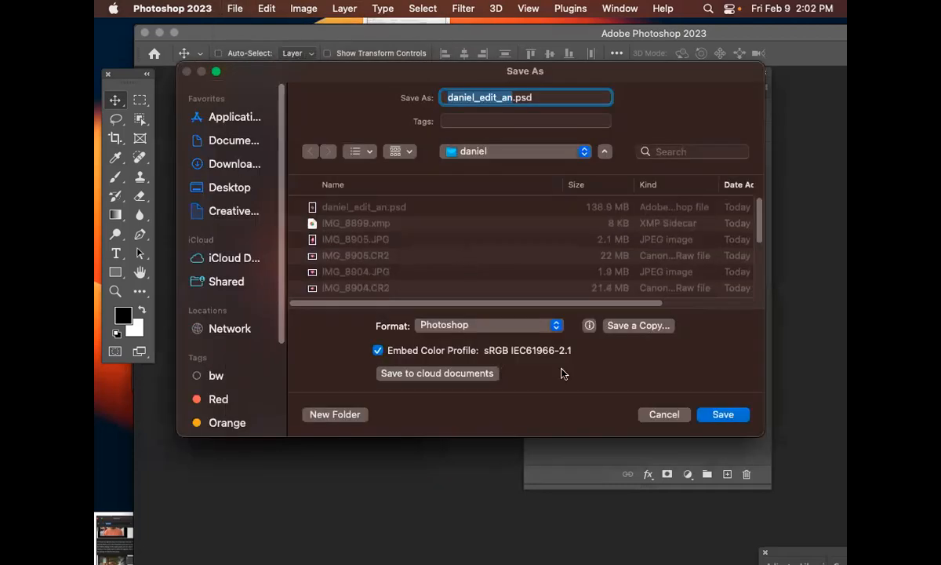
left_click(547, 327)
key("Escape")
key("Escape")
Step: Save a copy of the portrait as a JPEG with Maximum quality 12 and the Baseline ("Standard") format option
key("super+alt+s")
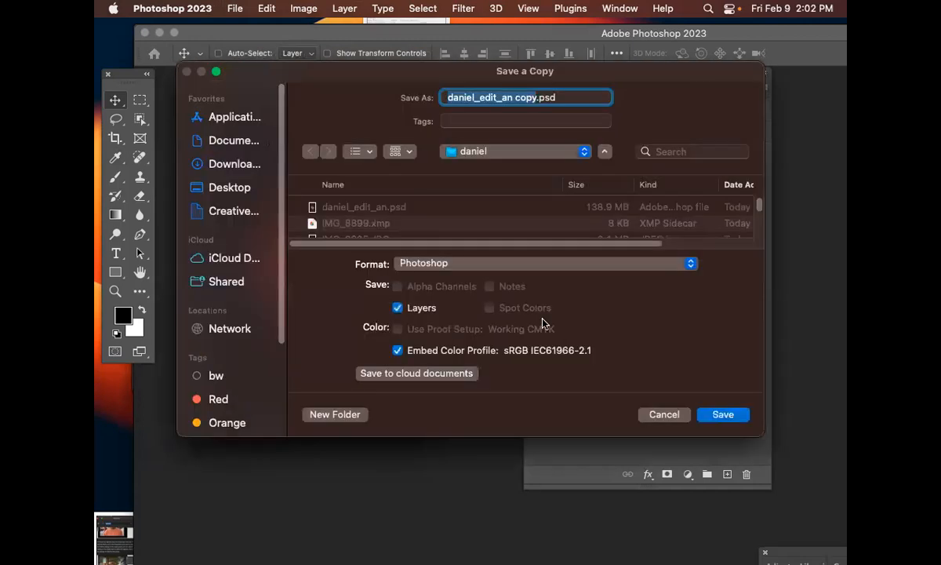
left_click(455, 270)
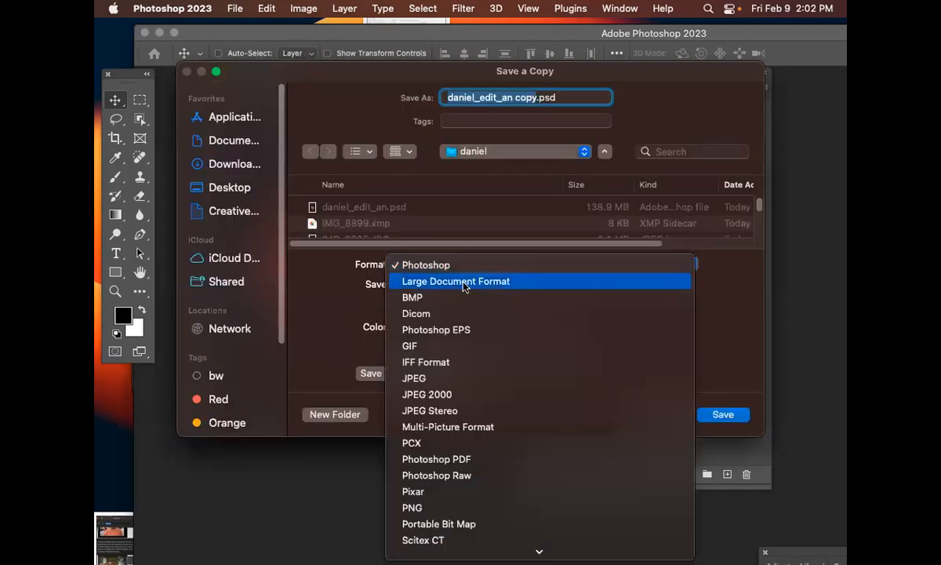
left_click(482, 379)
left_click(718, 416)
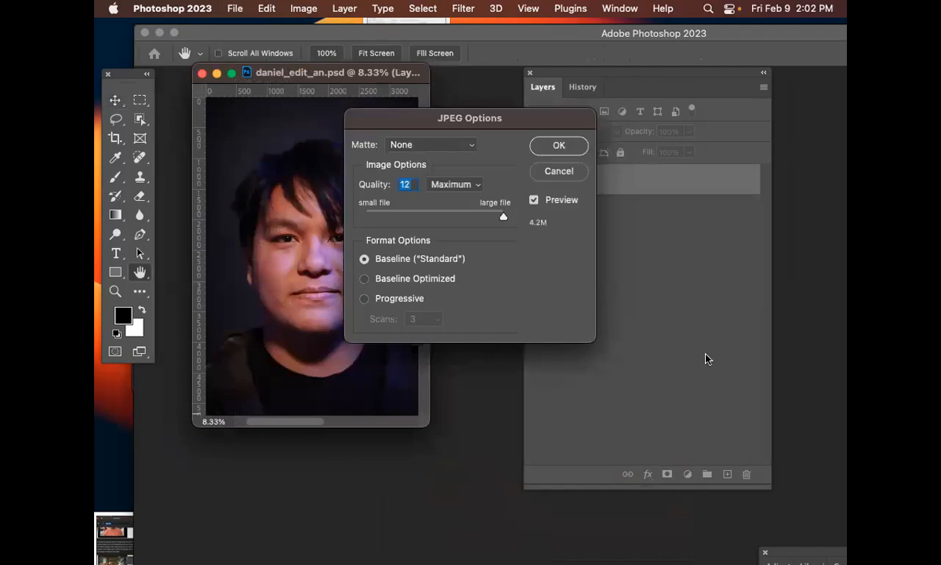
left_click(558, 146)
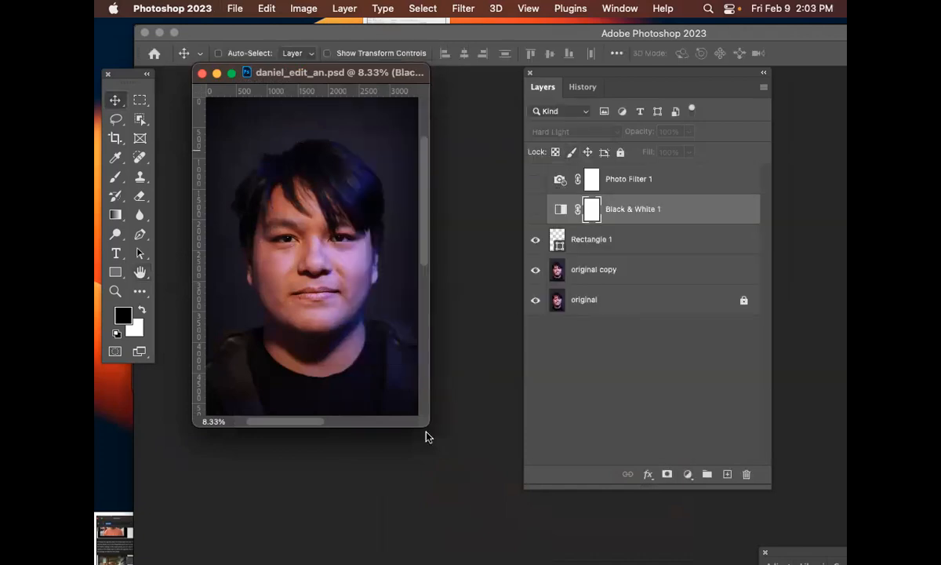
Step: Enlarge the document window to show the whole canvas and examine the finished portrait with its vignette
left_click_drag(422, 427, 521, 486)
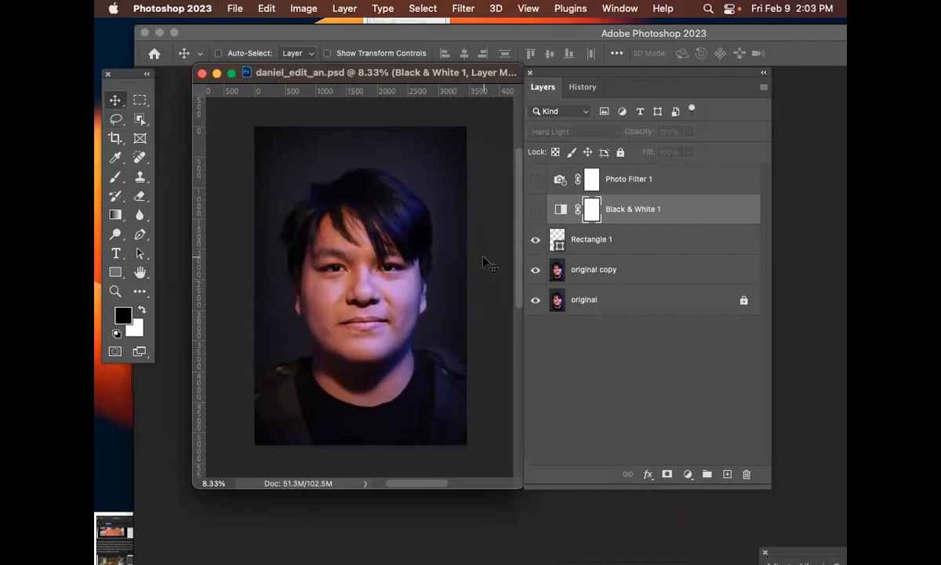
scroll(483, 261, "down", 5)
scroll(483, 261, "up", 5)
scroll(483, 261, "down", 6)
scroll(483, 261, "up", 10)
scroll(484, 261, "down", 15)
scroll(483, 263, "up", 20)
scroll(484, 262, "down", 9)
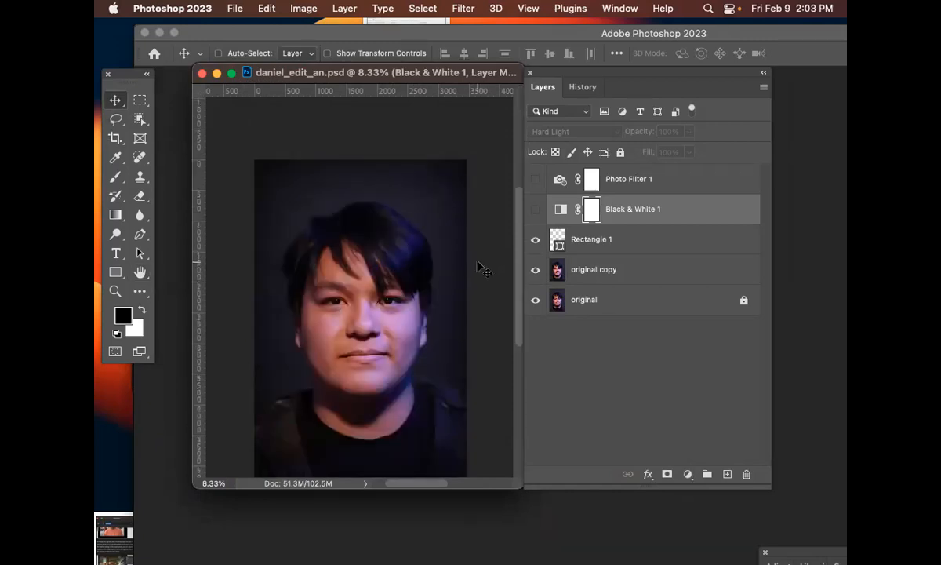
scroll(516, 256, "right", 1)
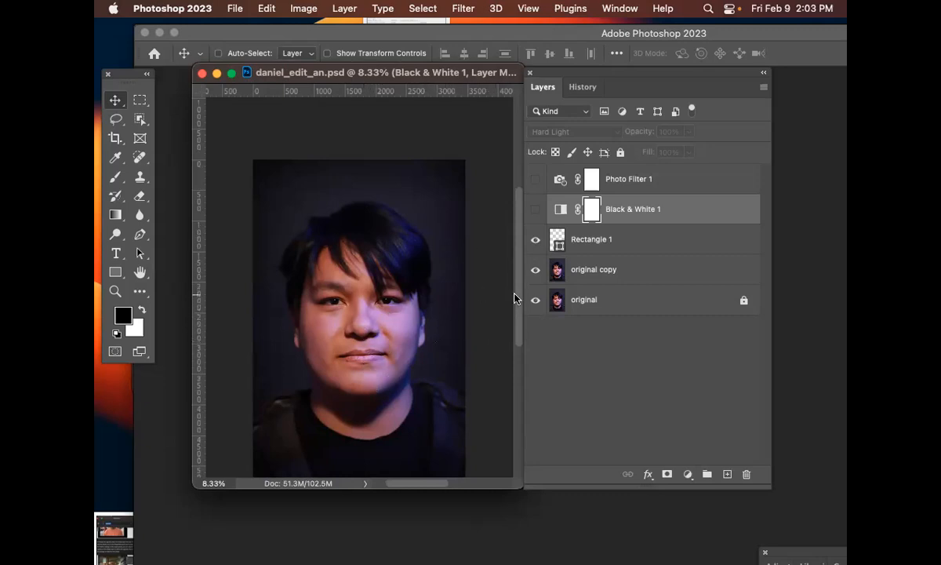
left_click_drag(517, 300, 515, 312)
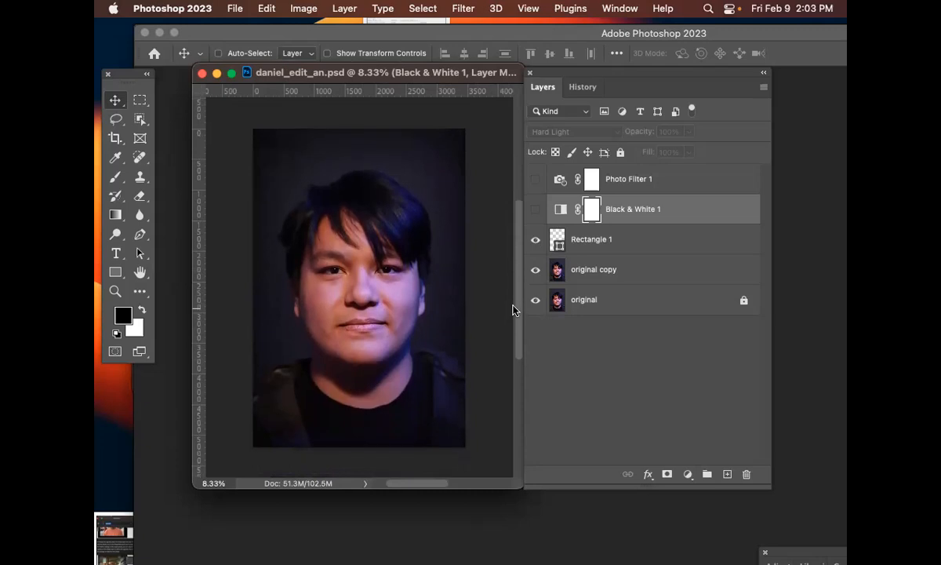